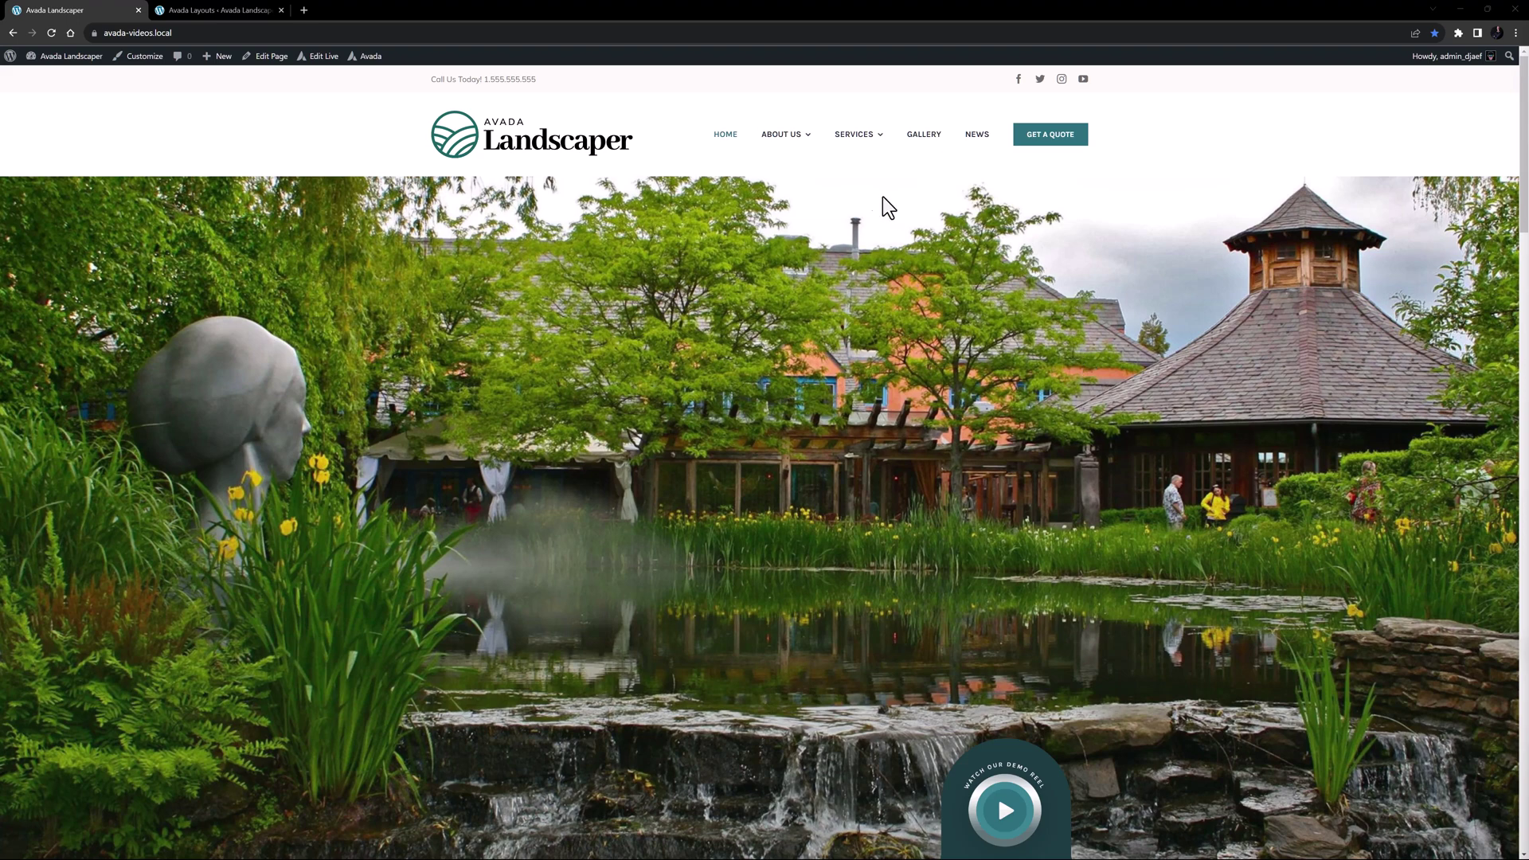
Step: Go to the Avada Layouts page and bring up the Layout Section Builder in a new tab
mouse_move(868, 137)
click(230, 10)
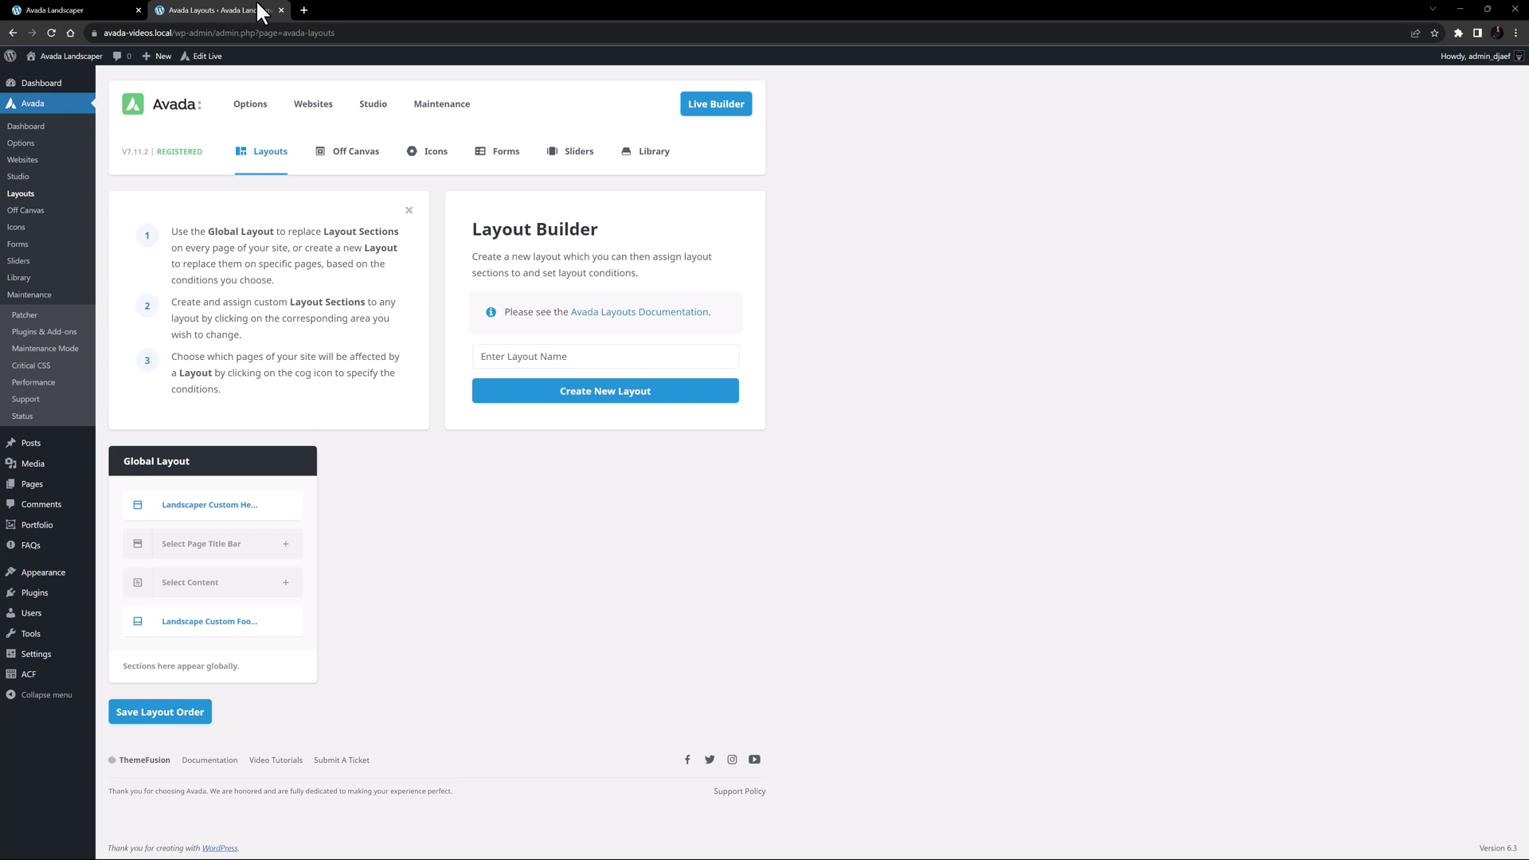
mouse_move(269, 151)
middle_click(288, 239)
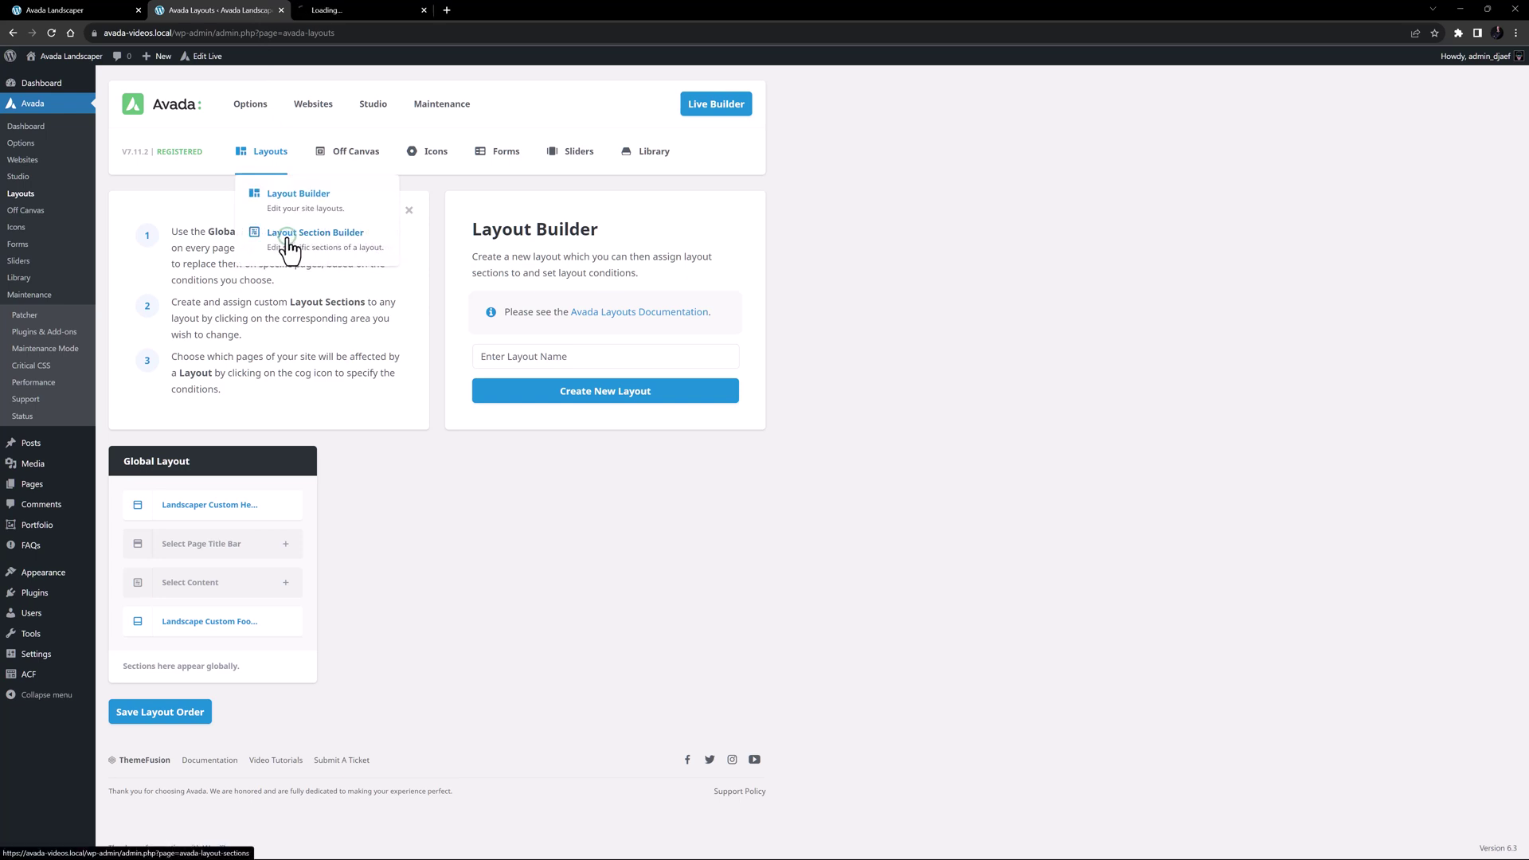
click(356, 10)
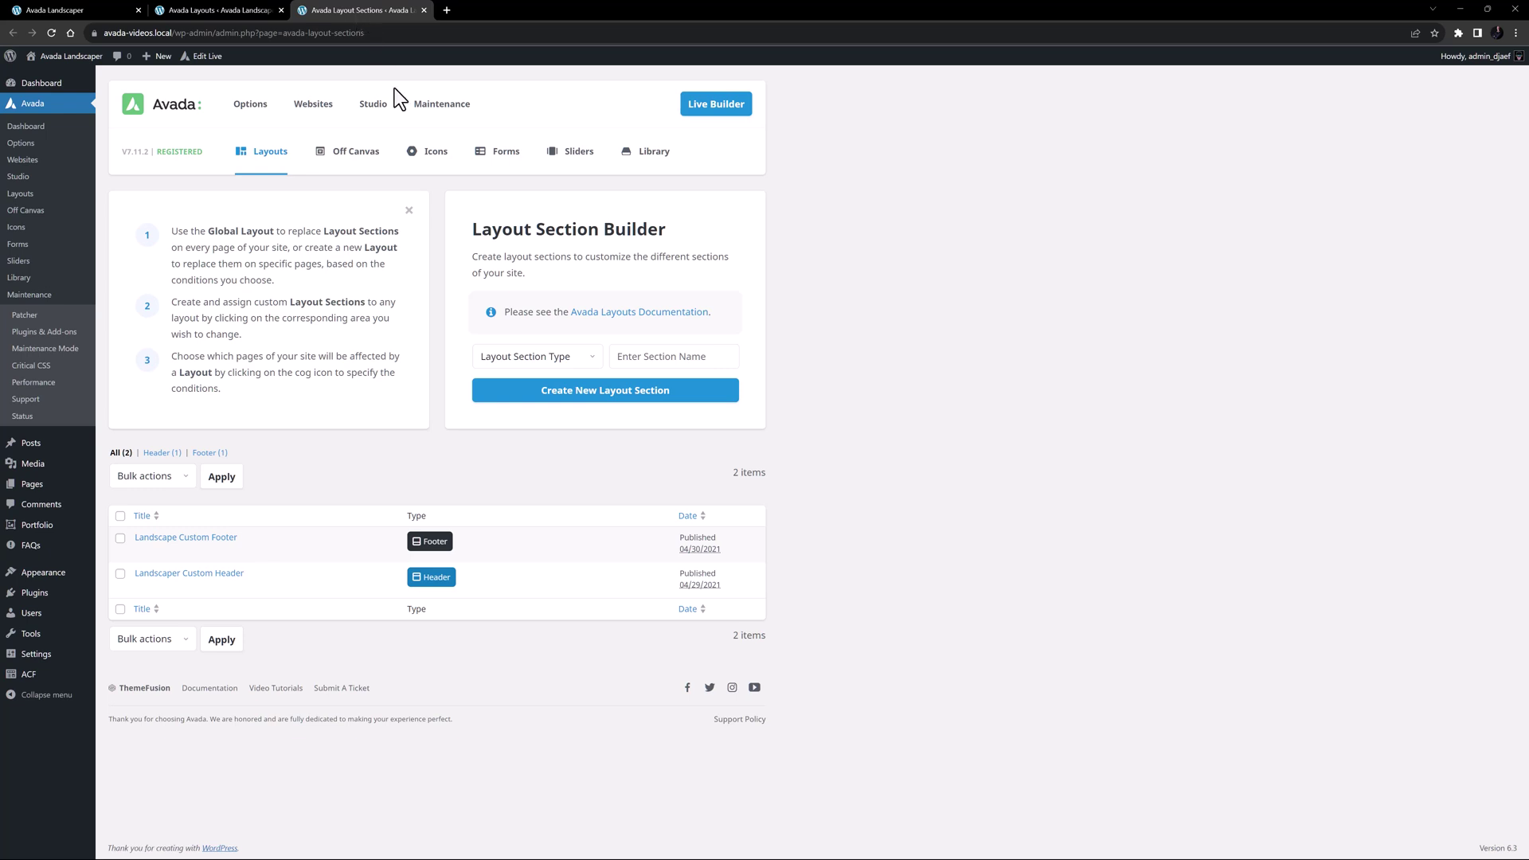
Step: Create a new Header layout section named 'Global Header'
click(508, 356)
click(509, 394)
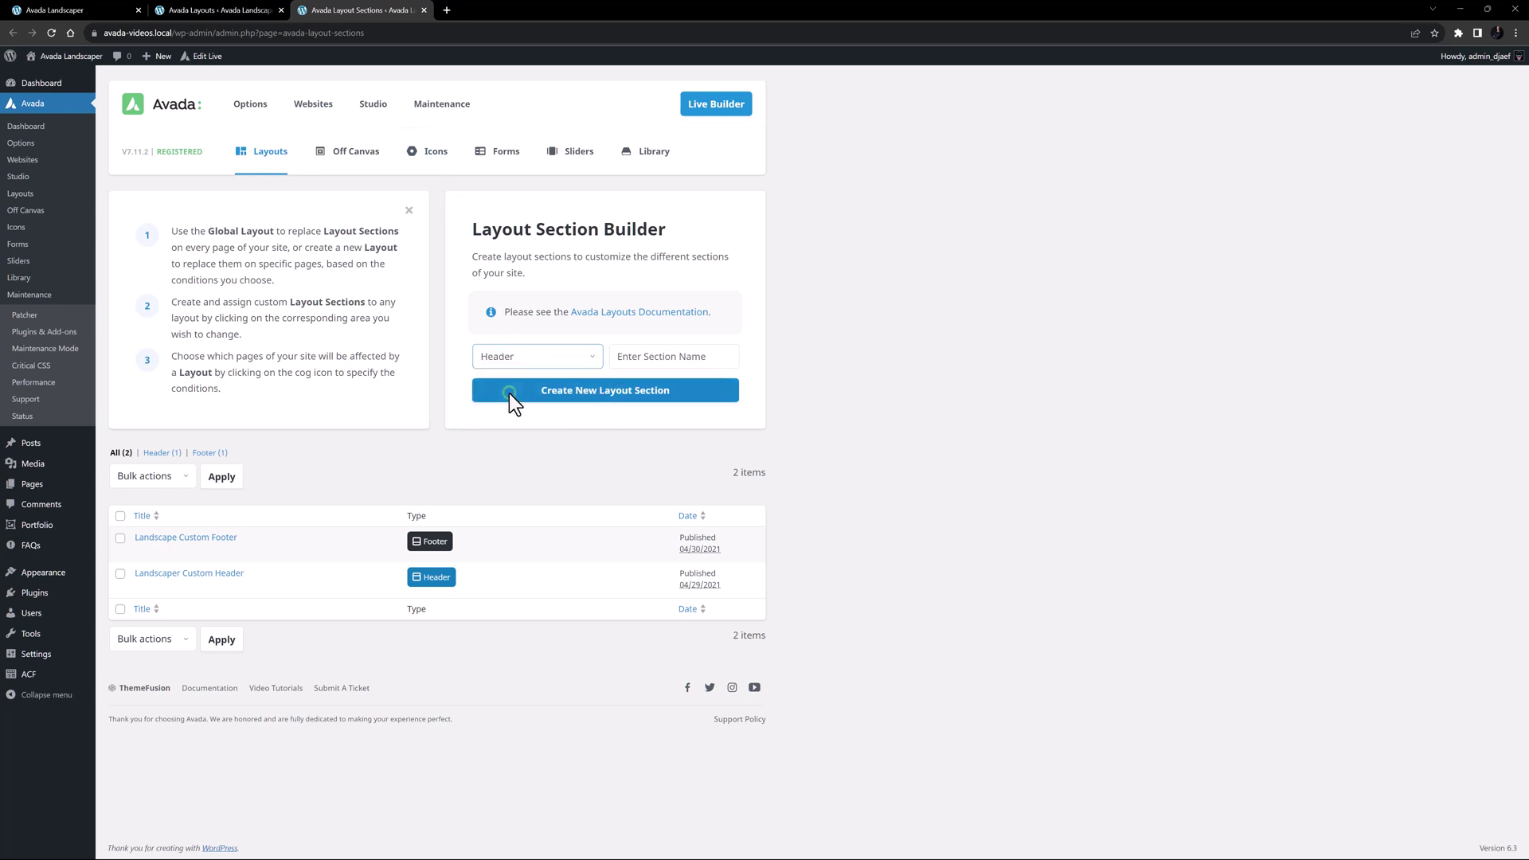
click(660, 359)
text(Global Header)
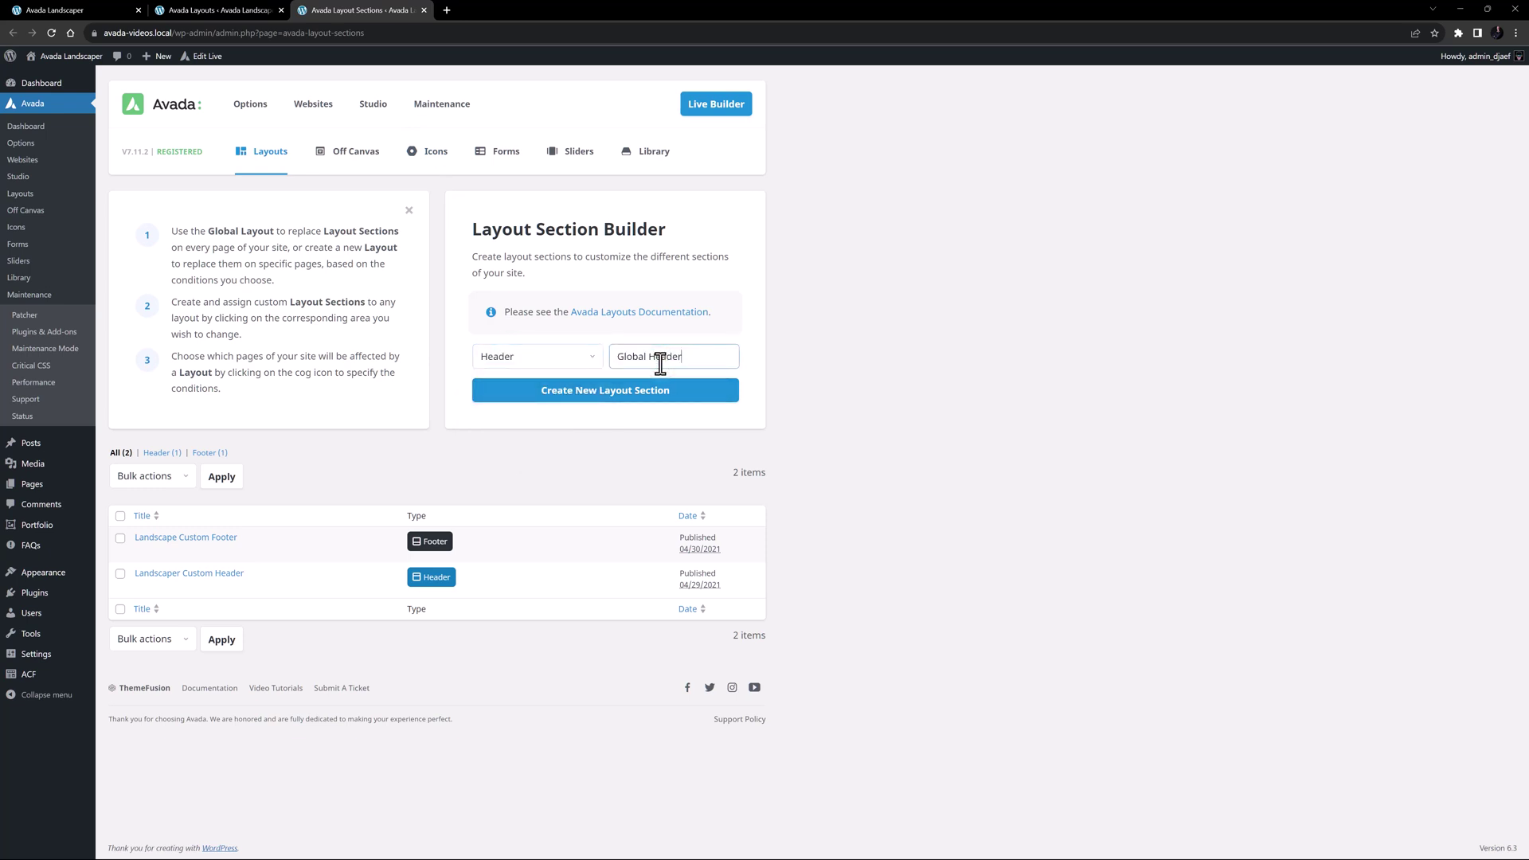
click(625, 390)
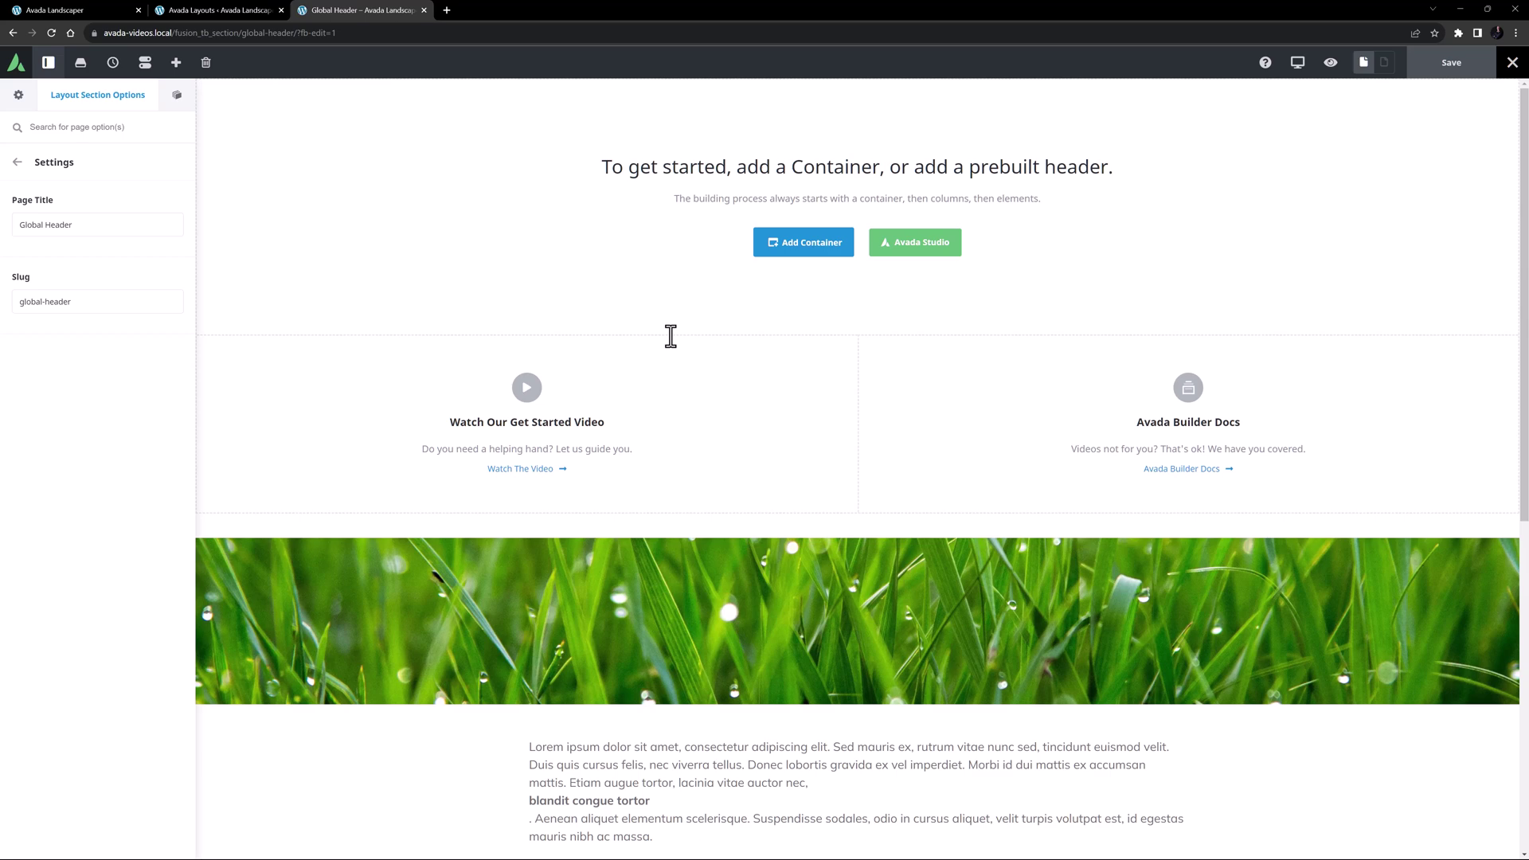
Step: Browse the Avada Studio prebuilt headers, then close the library without adding one
click(903, 249)
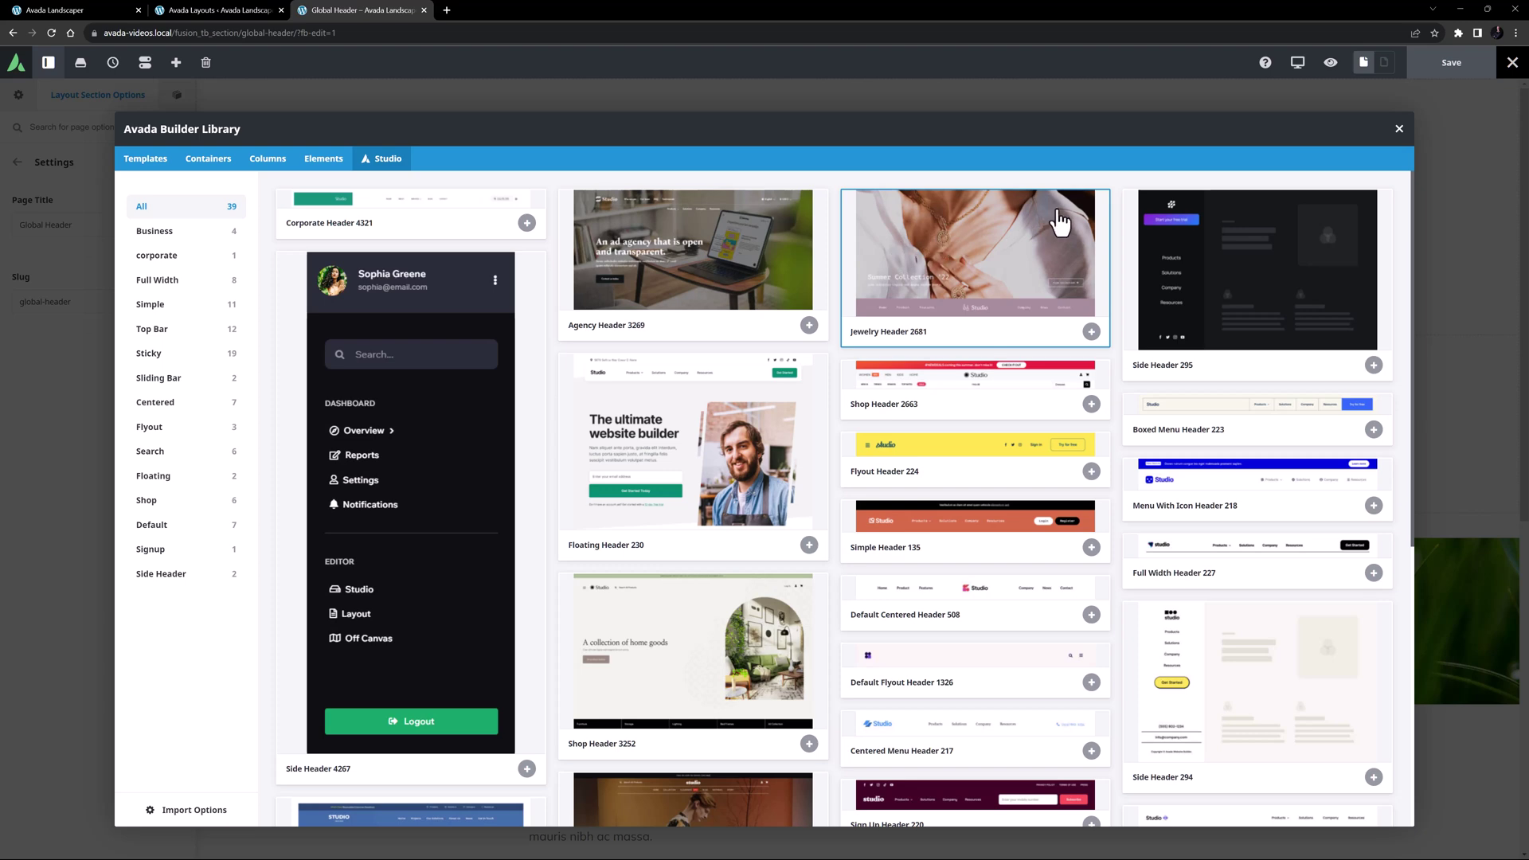
click(1398, 129)
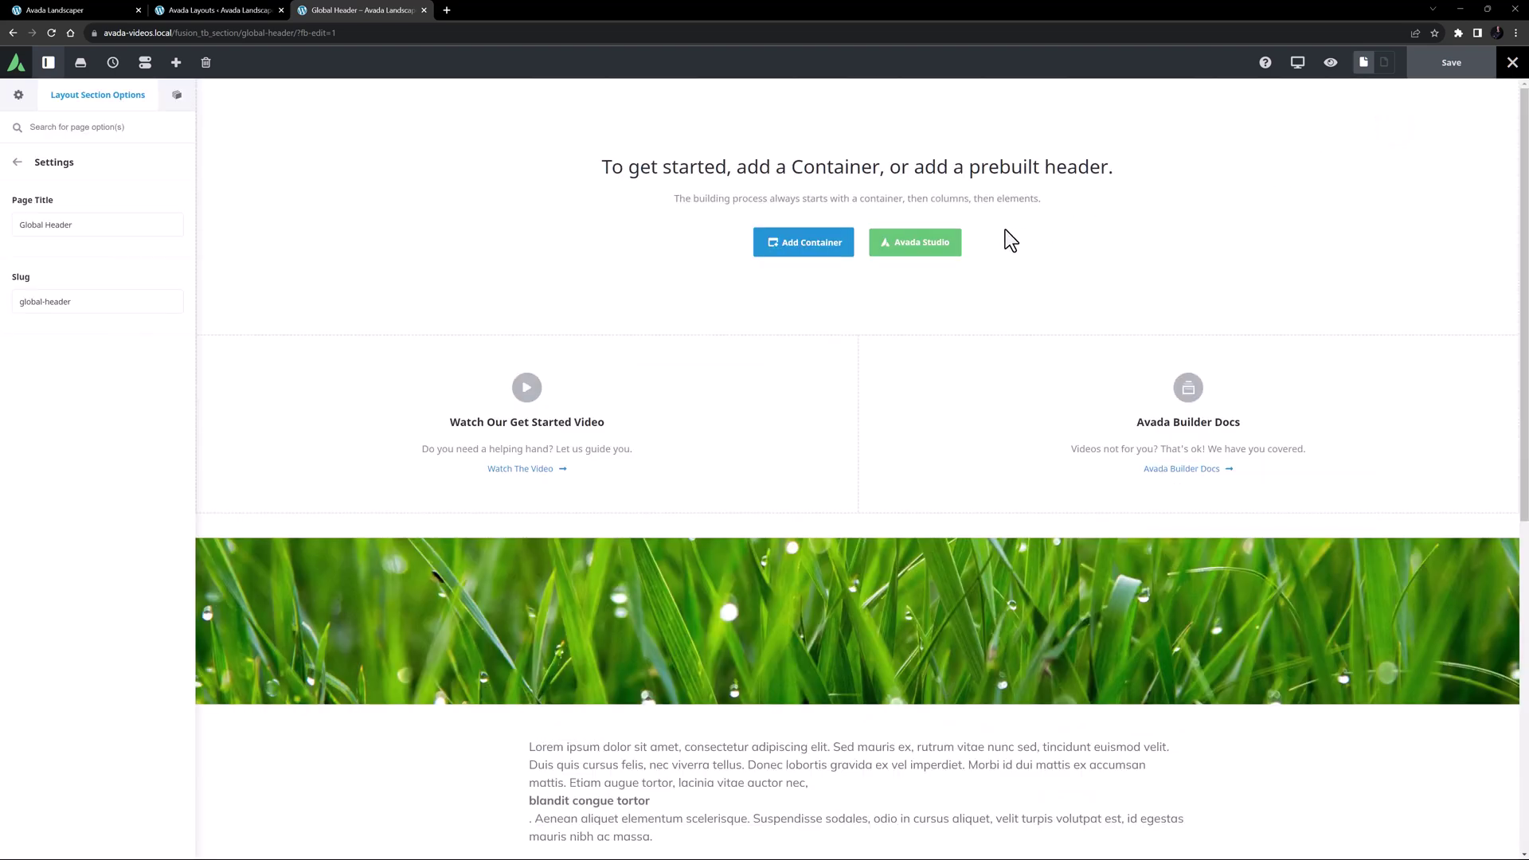
Step: Add a 1/2 - 1/2 container with centred column alignment and a teal Color 5 background
click(797, 252)
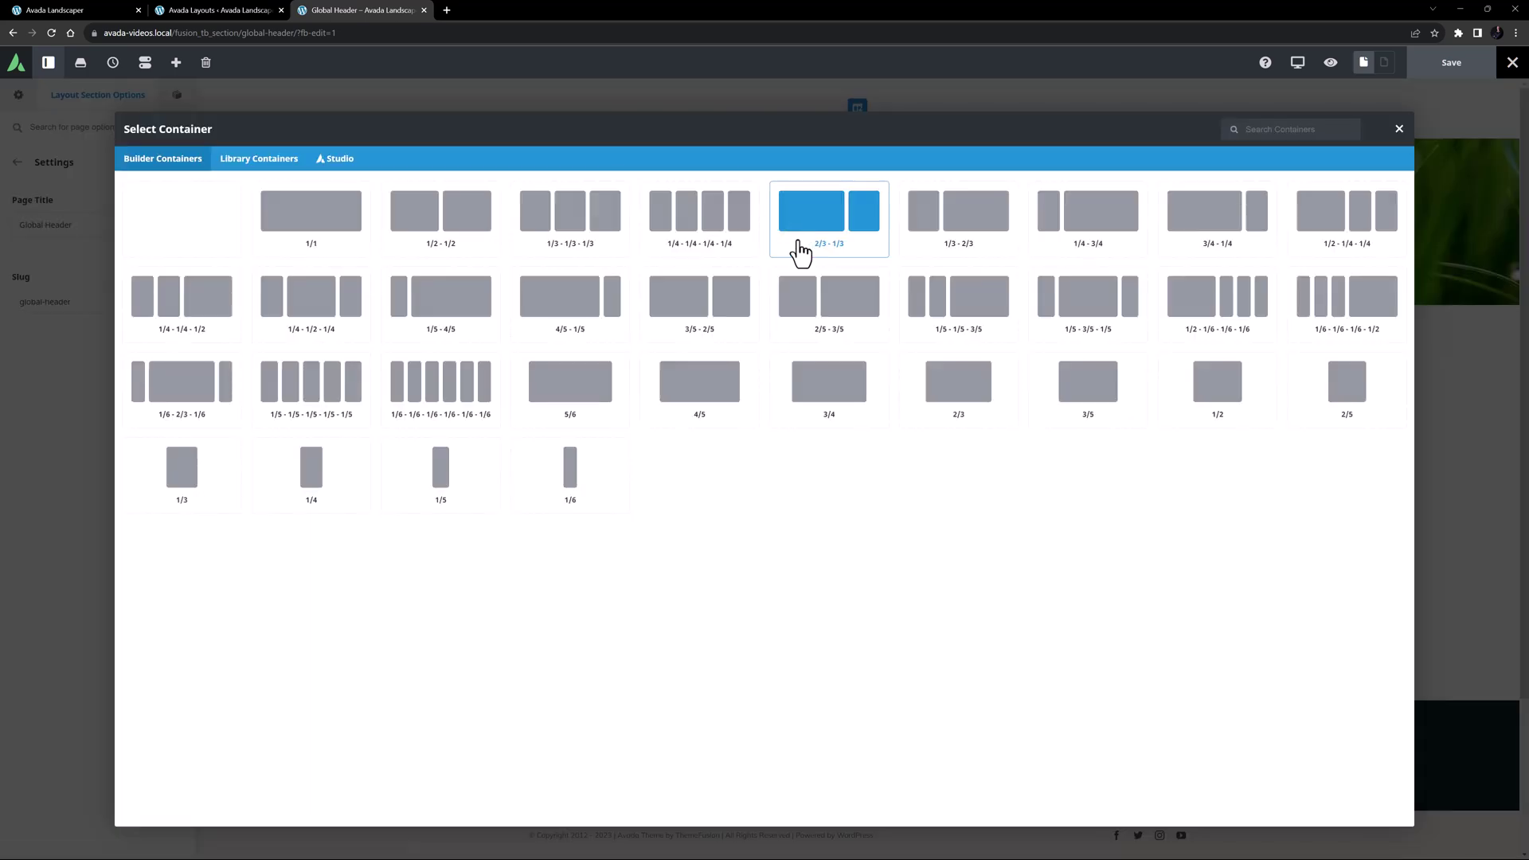
click(469, 218)
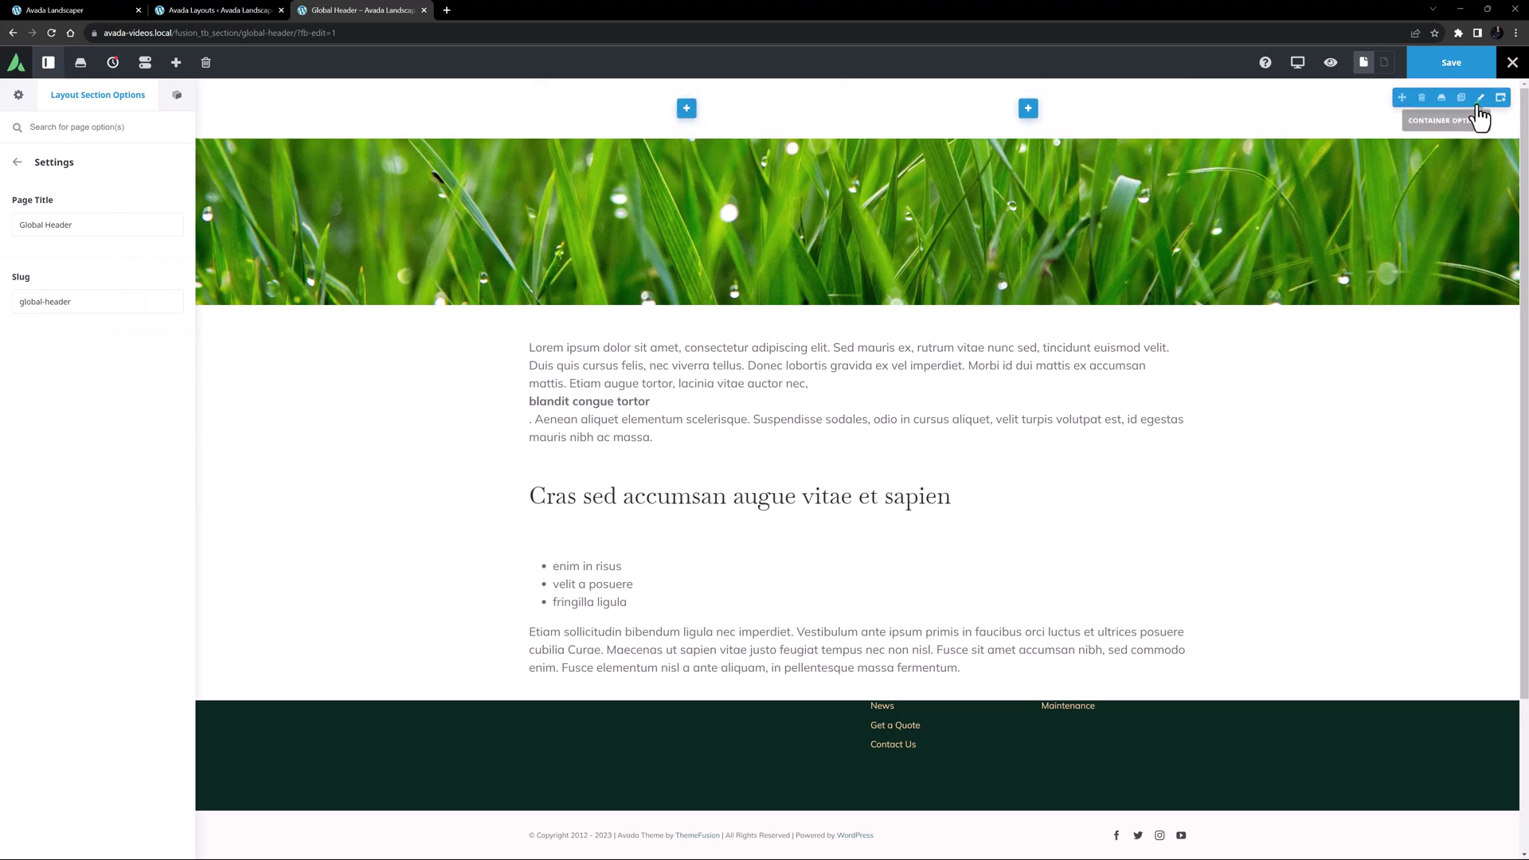
click(1479, 110)
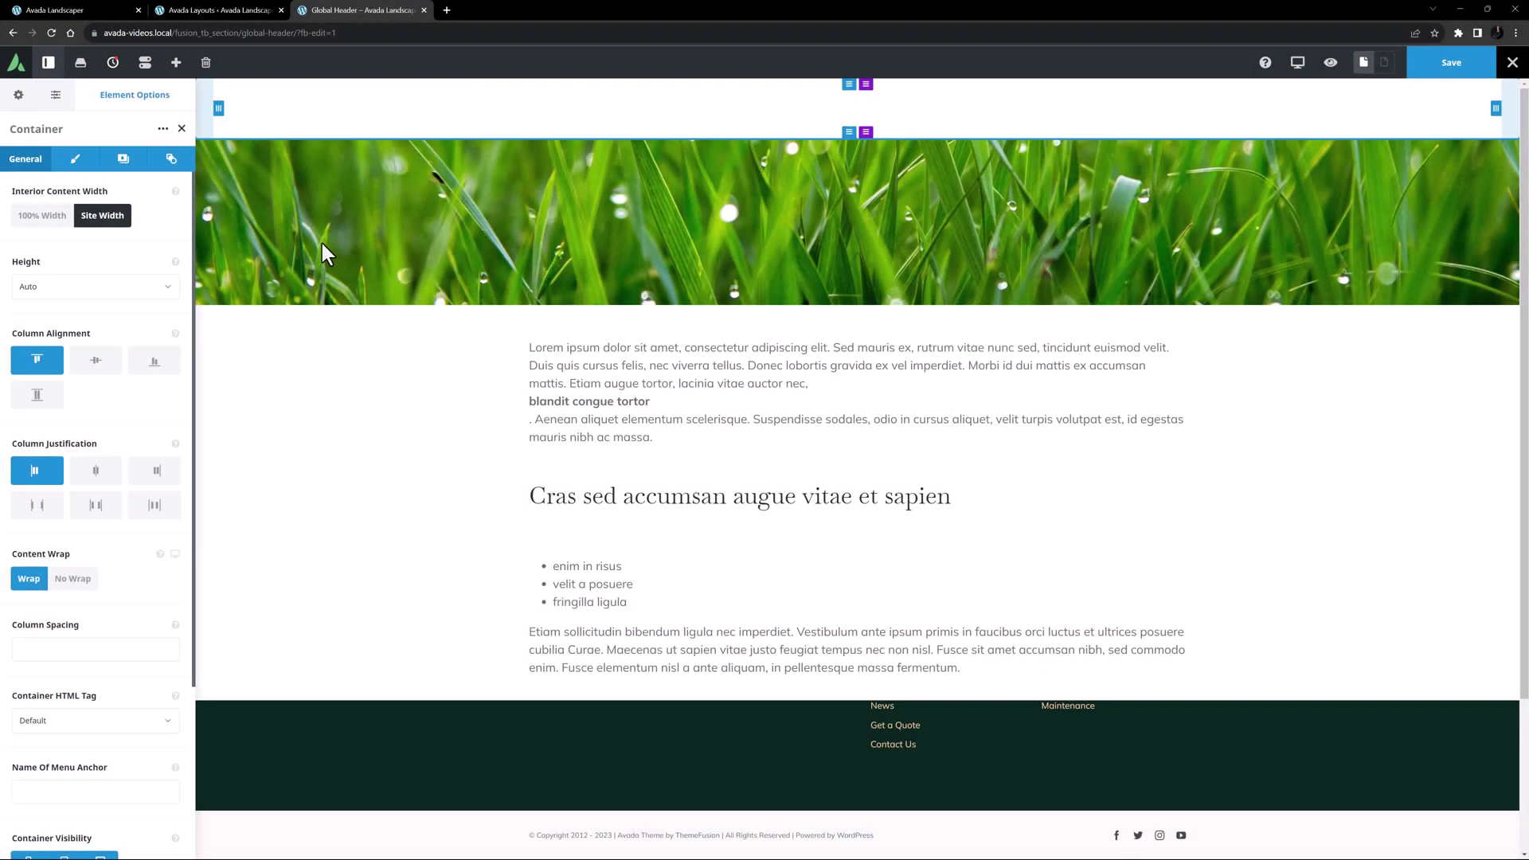
click(93, 360)
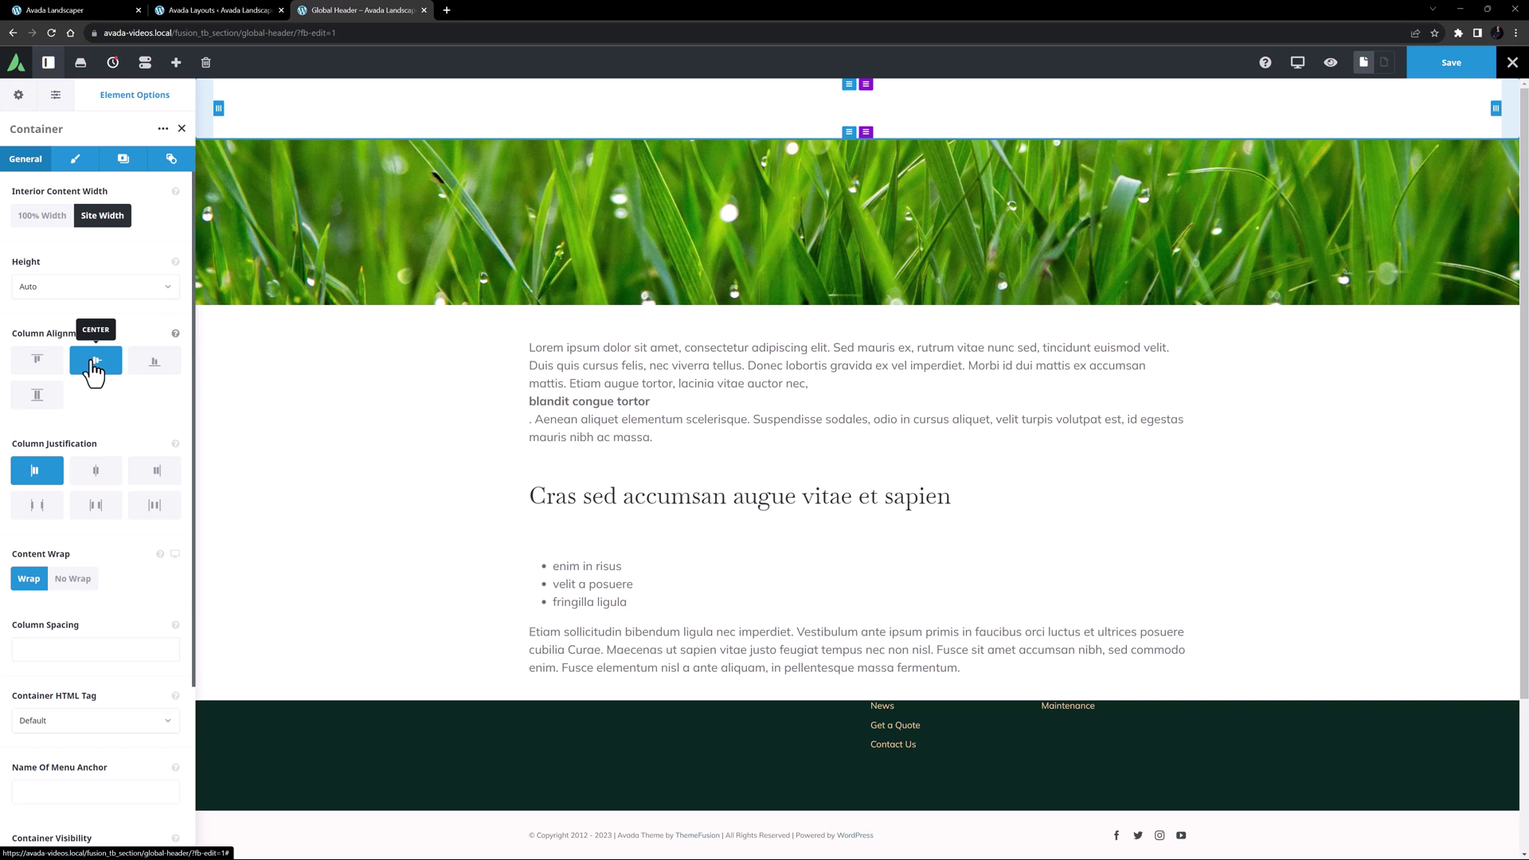
click(122, 160)
click(154, 292)
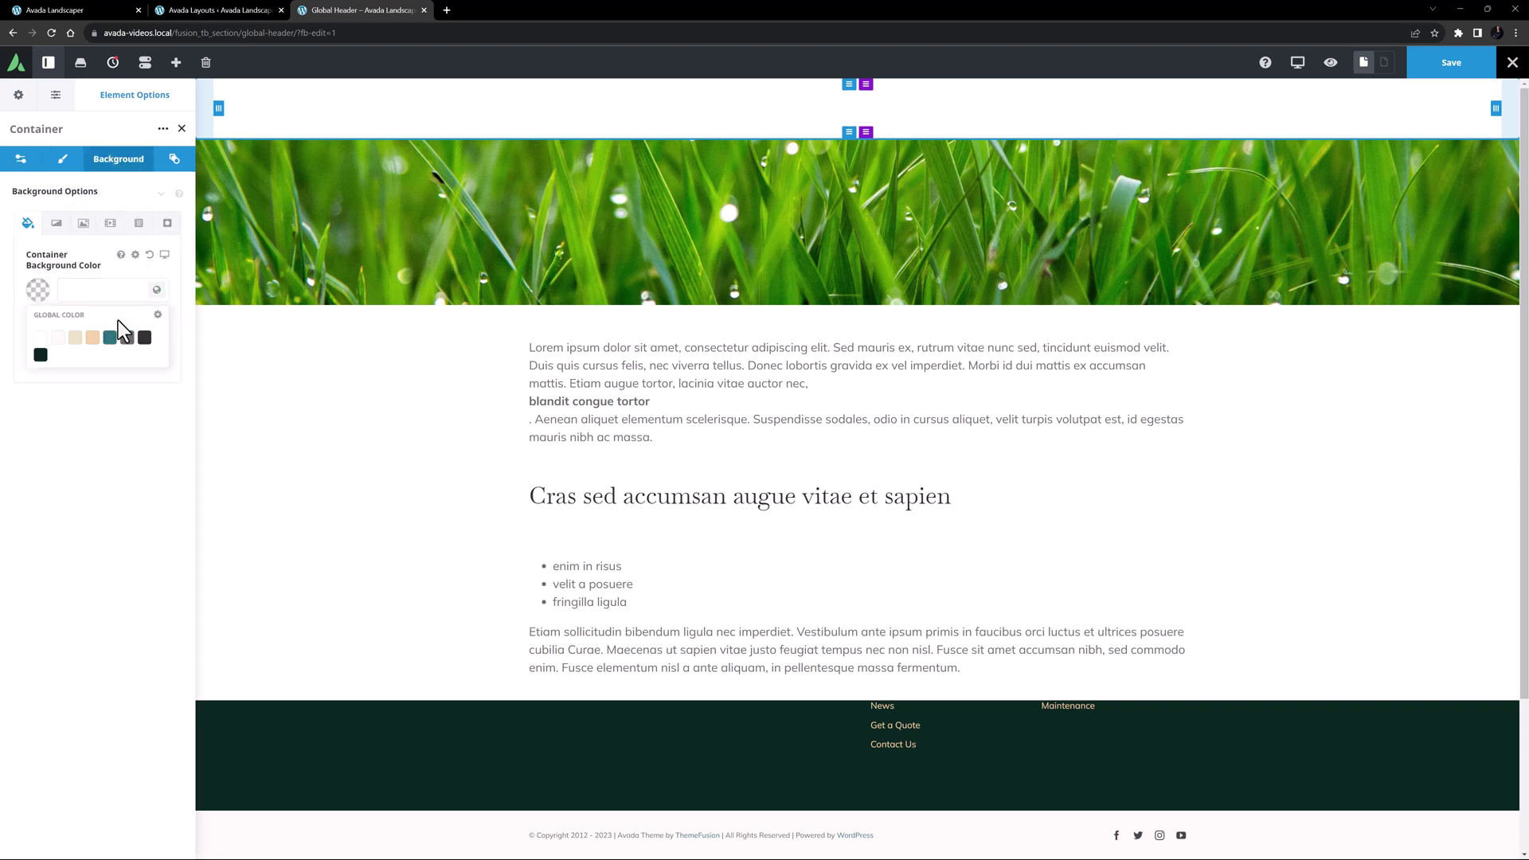
click(109, 337)
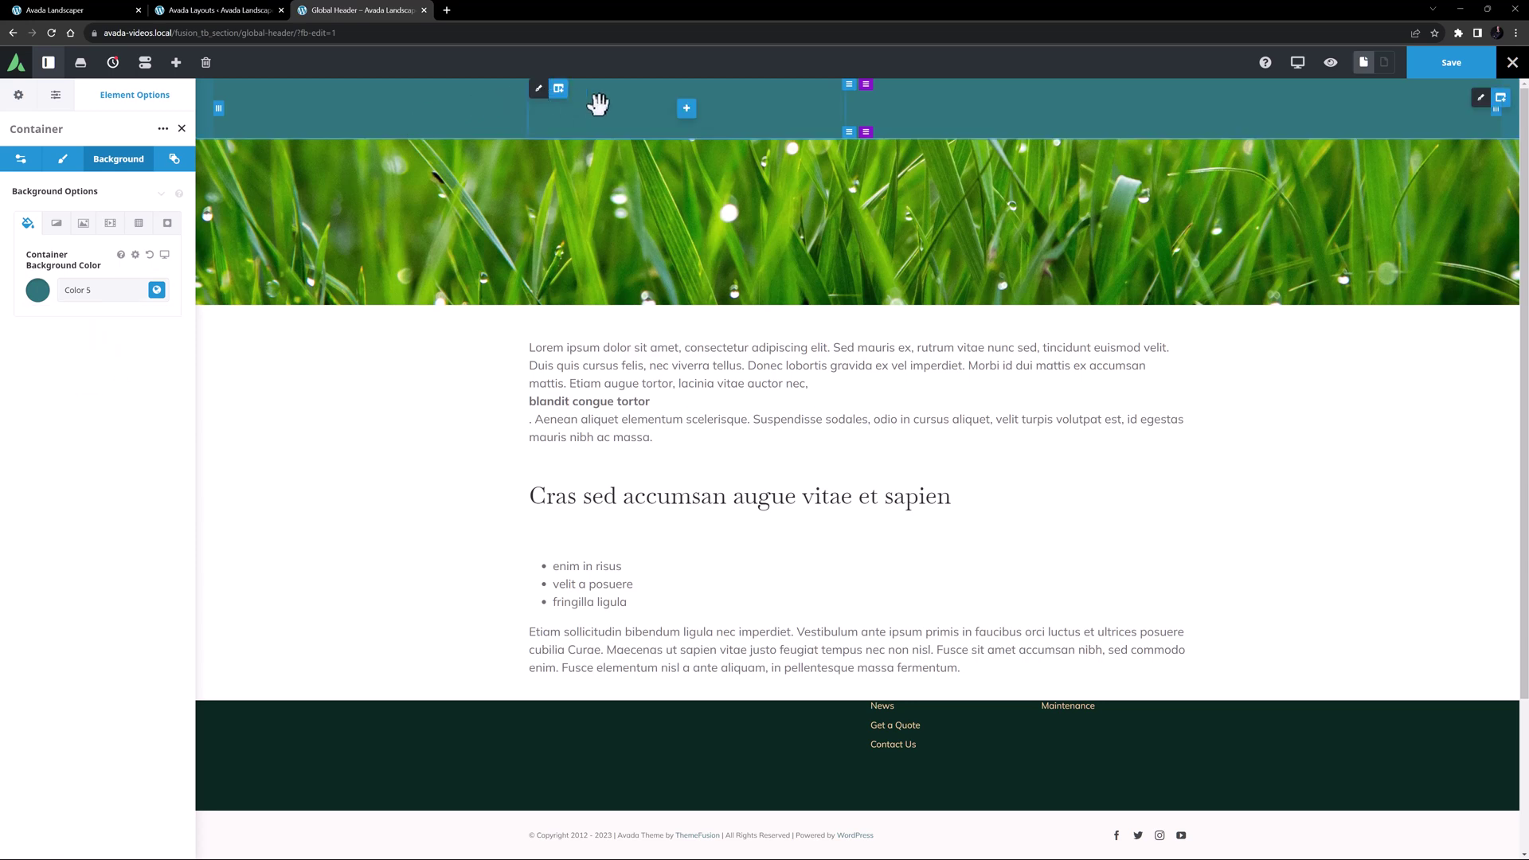
Step: Add a Text Block to the left column with the pasted 'Call Us Today! 1.555.555.555' line
click(685, 110)
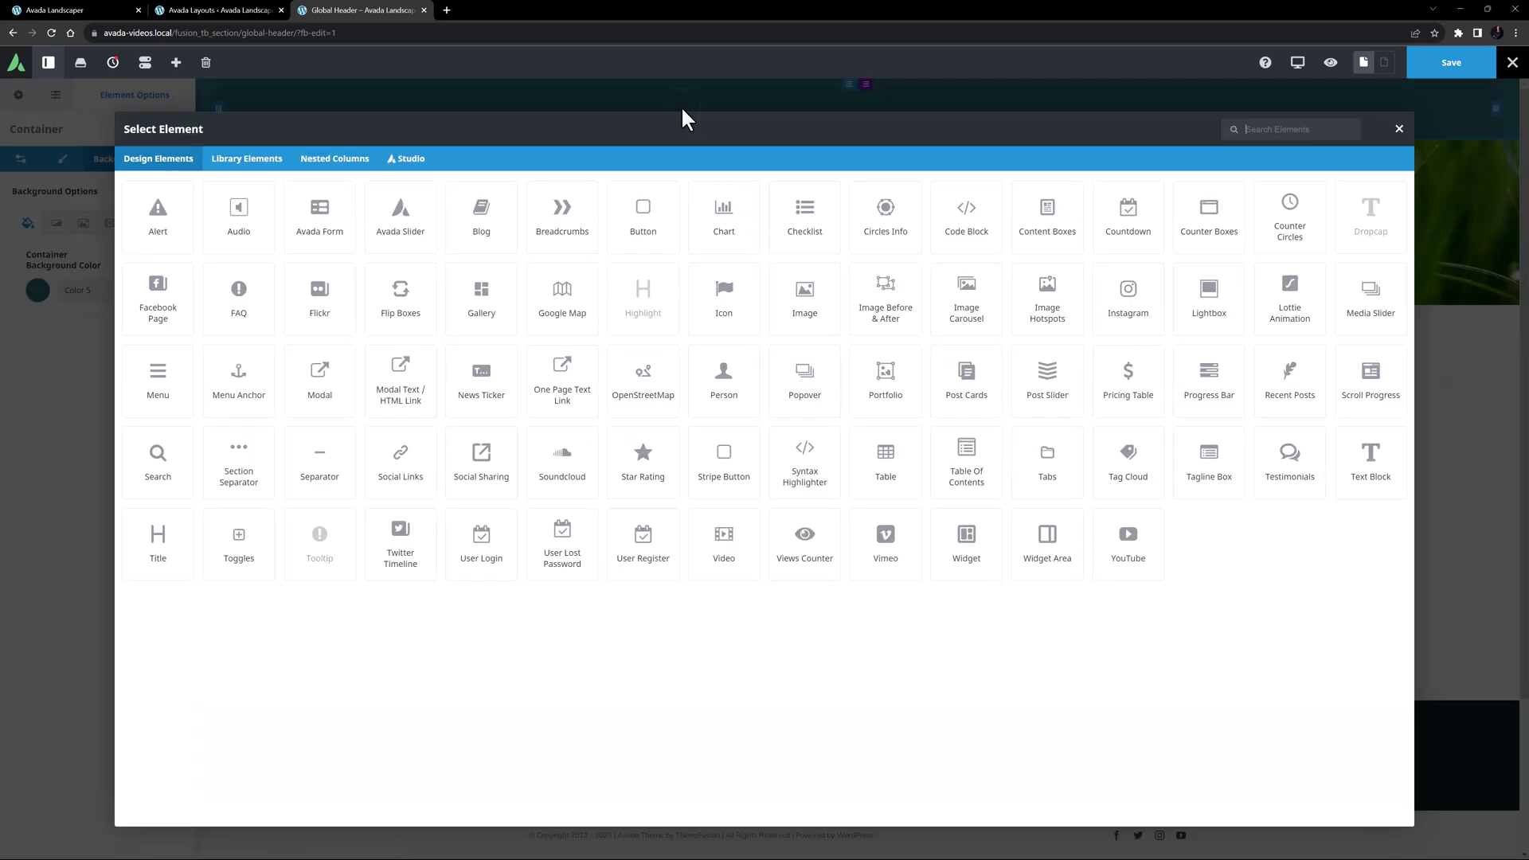
click(1354, 462)
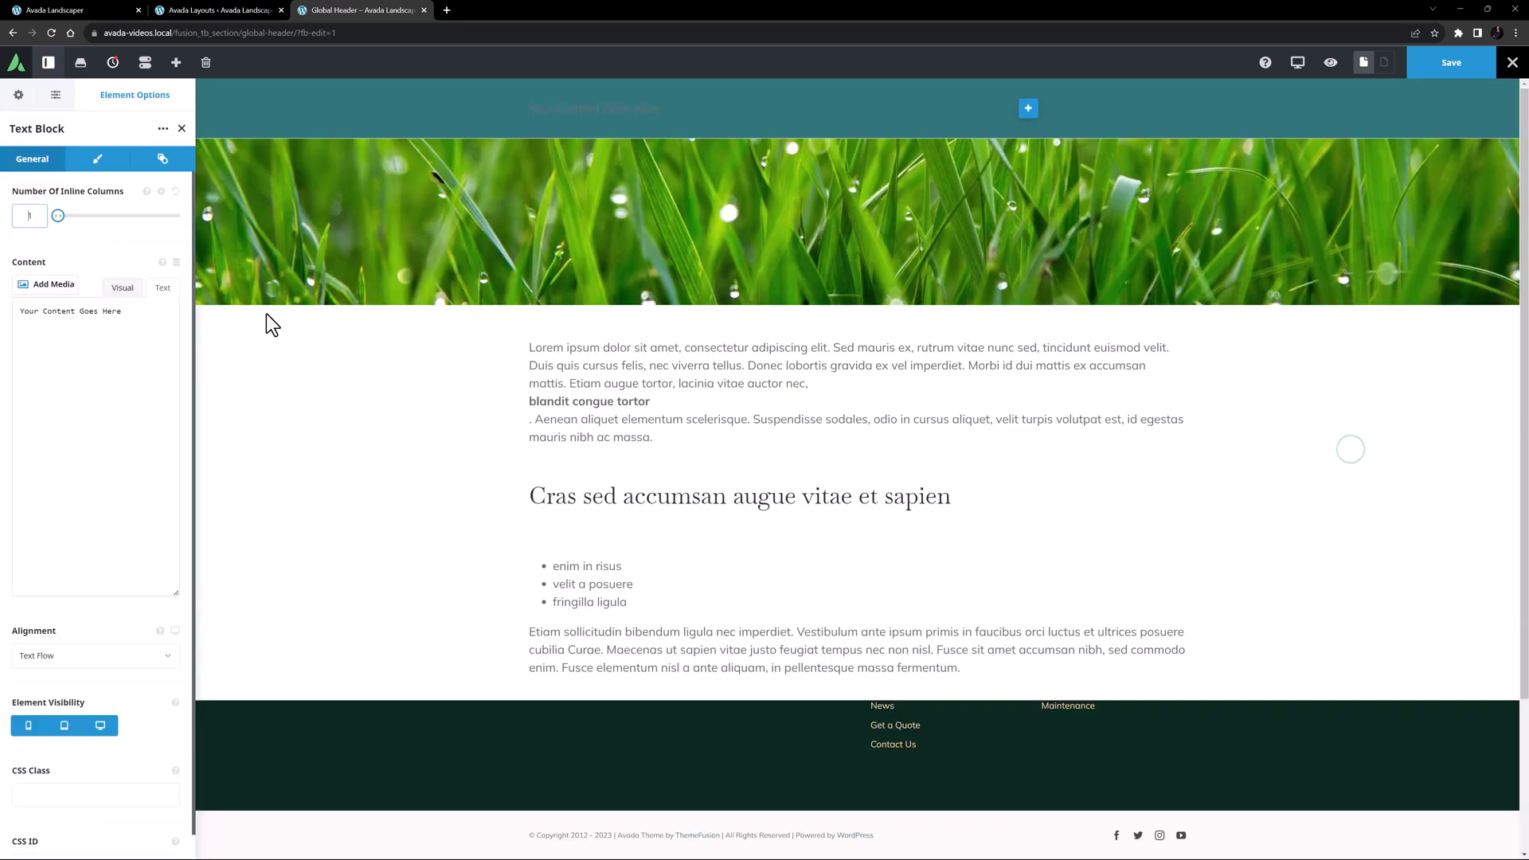
click(24, 312)
key(ctrl+a)
text(Call Us Today! 1.555.555.555)
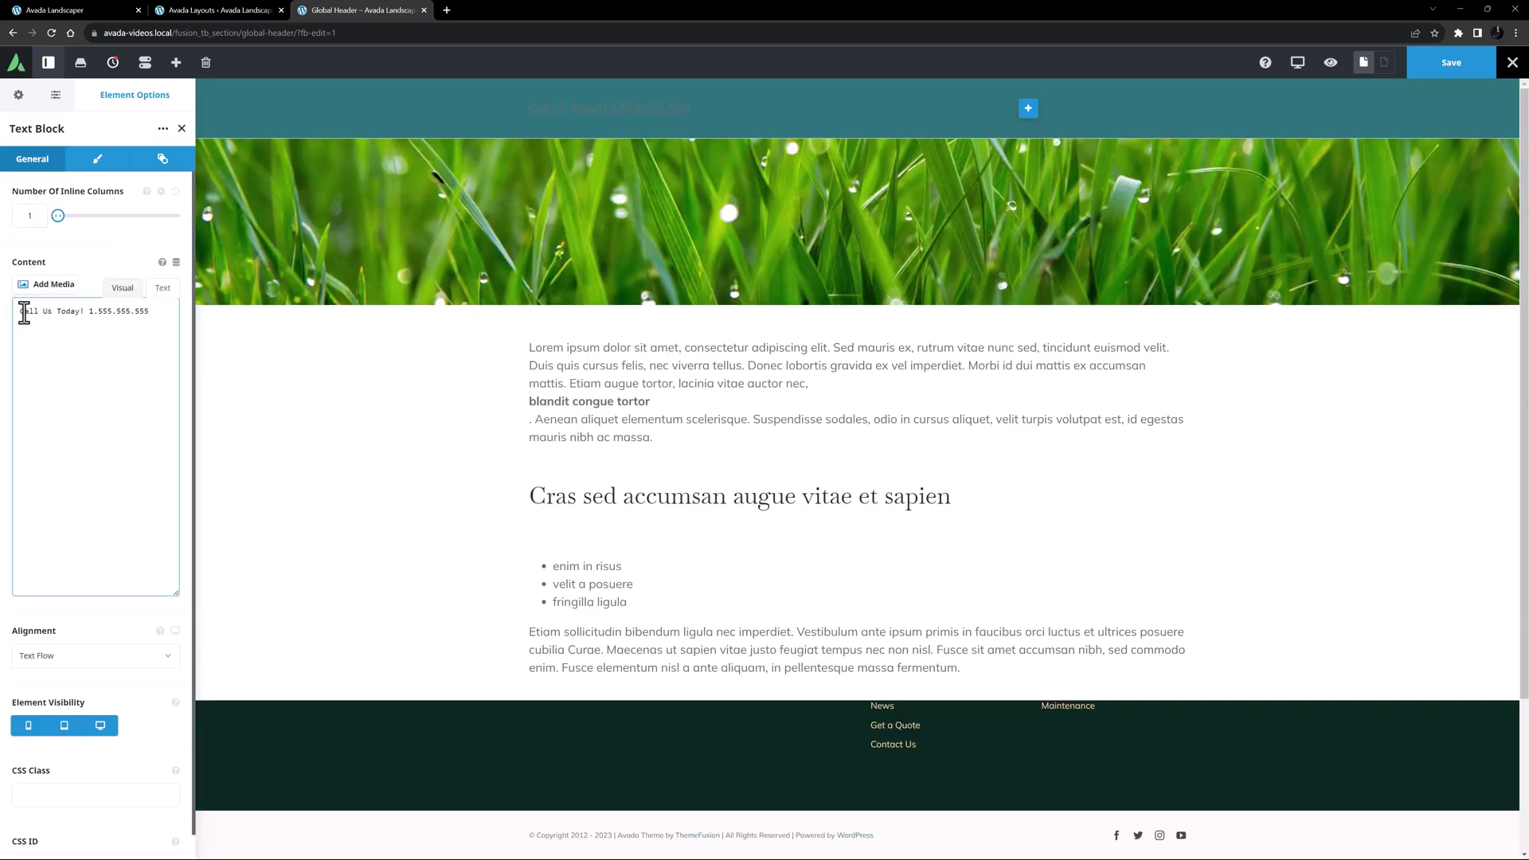
Step: Style the text white Color 1 with 0px top margin, Small typography and line height 1
click(98, 160)
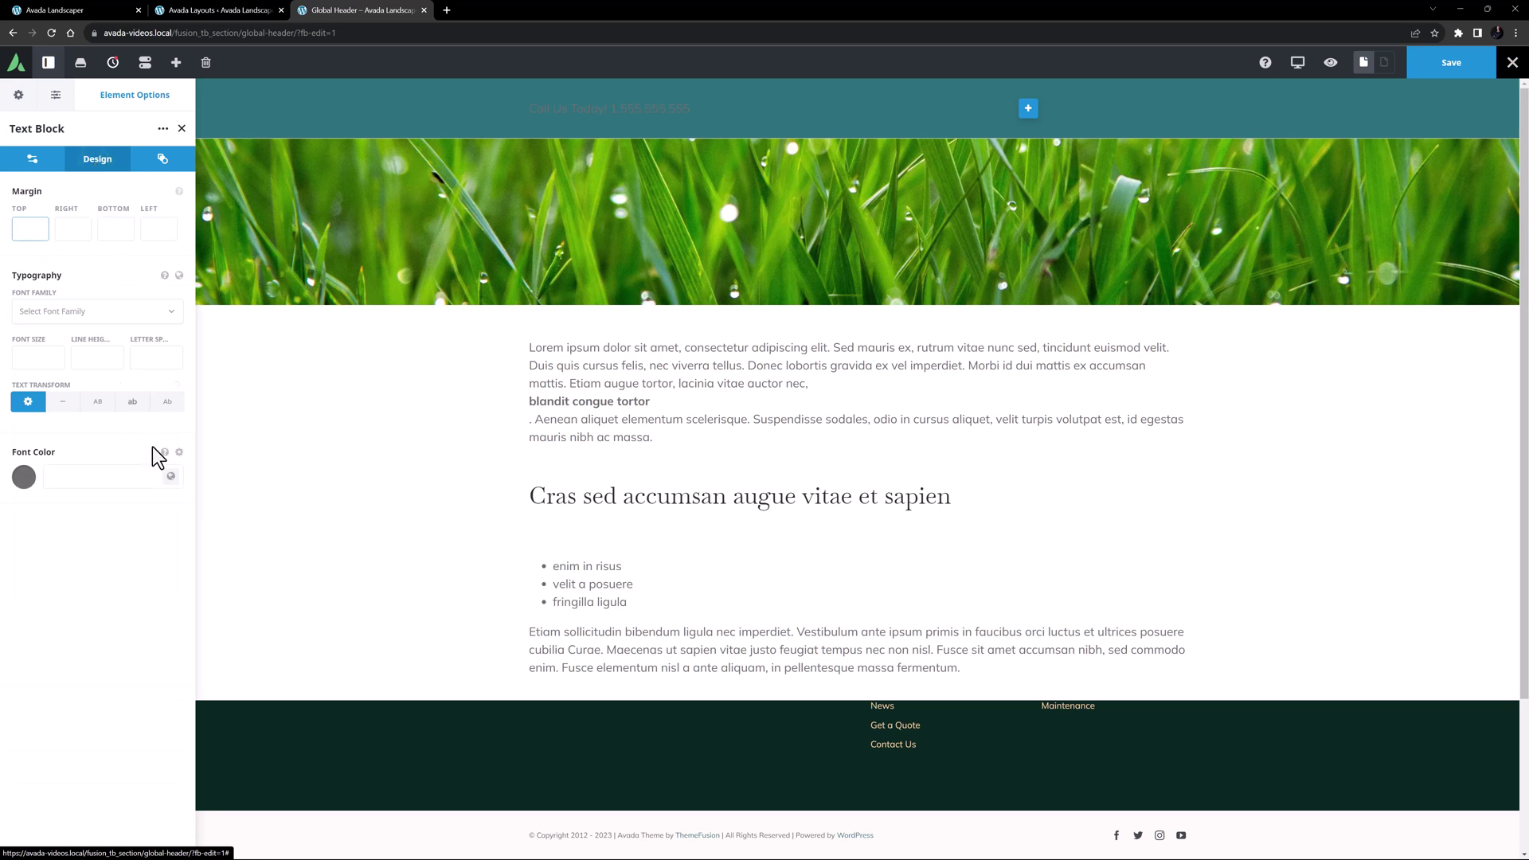
click(170, 476)
click(29, 523)
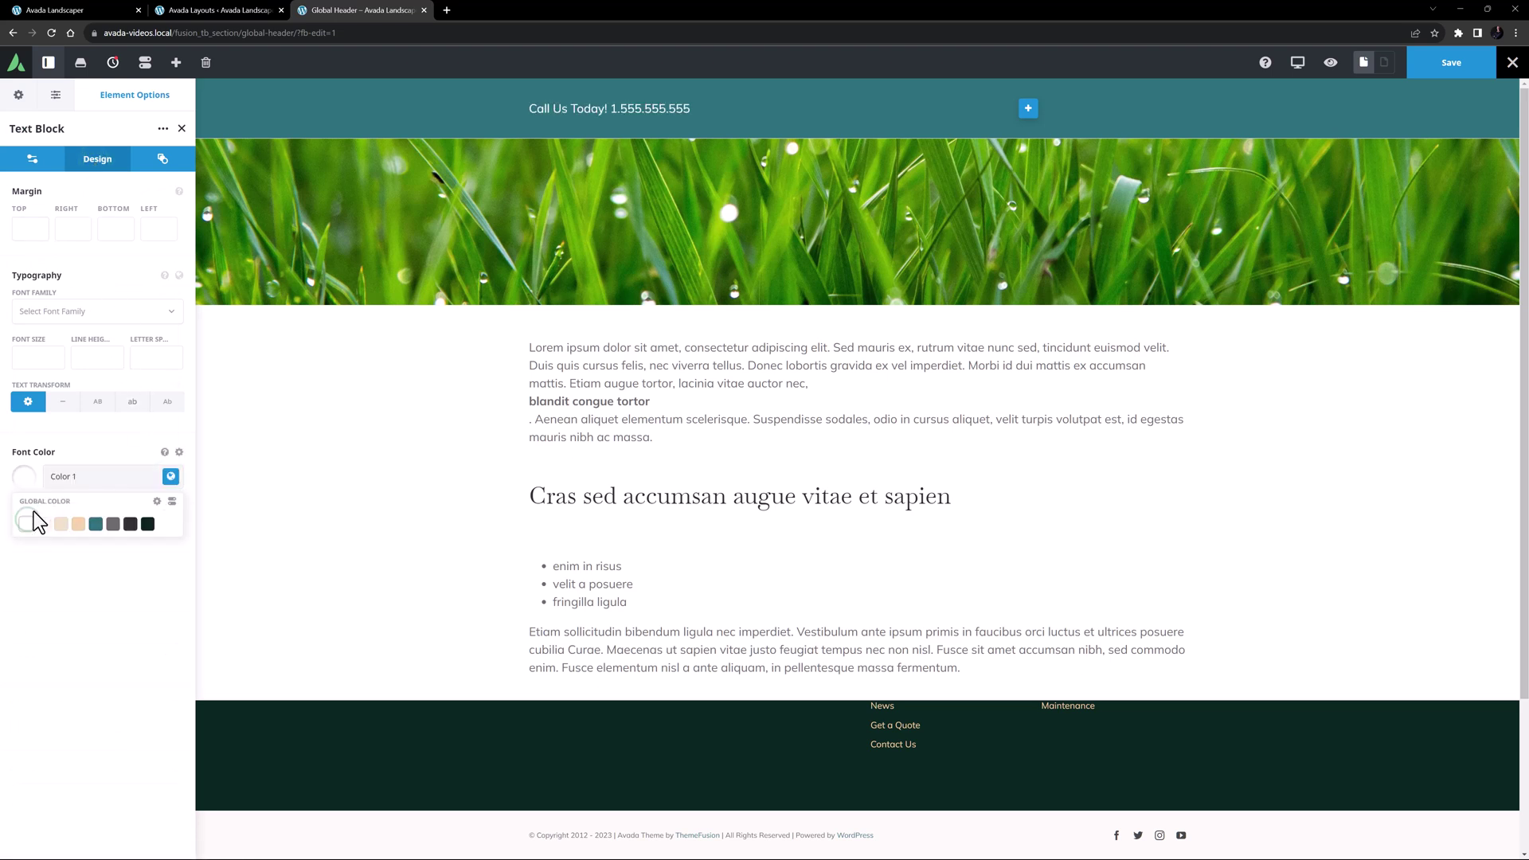
click(25, 228)
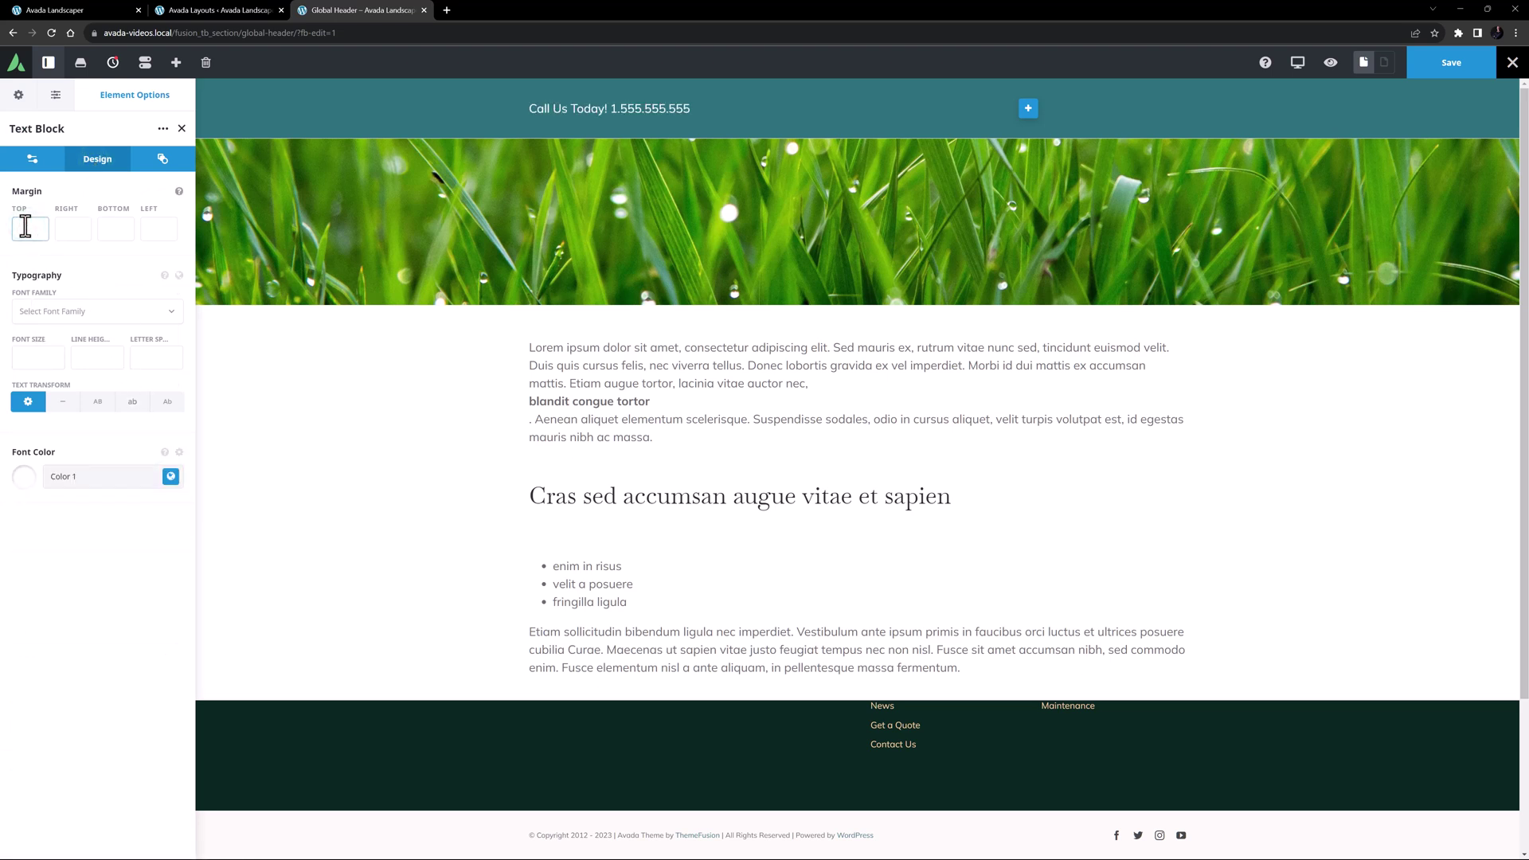
text(0px)
key(Tab)
click(179, 275)
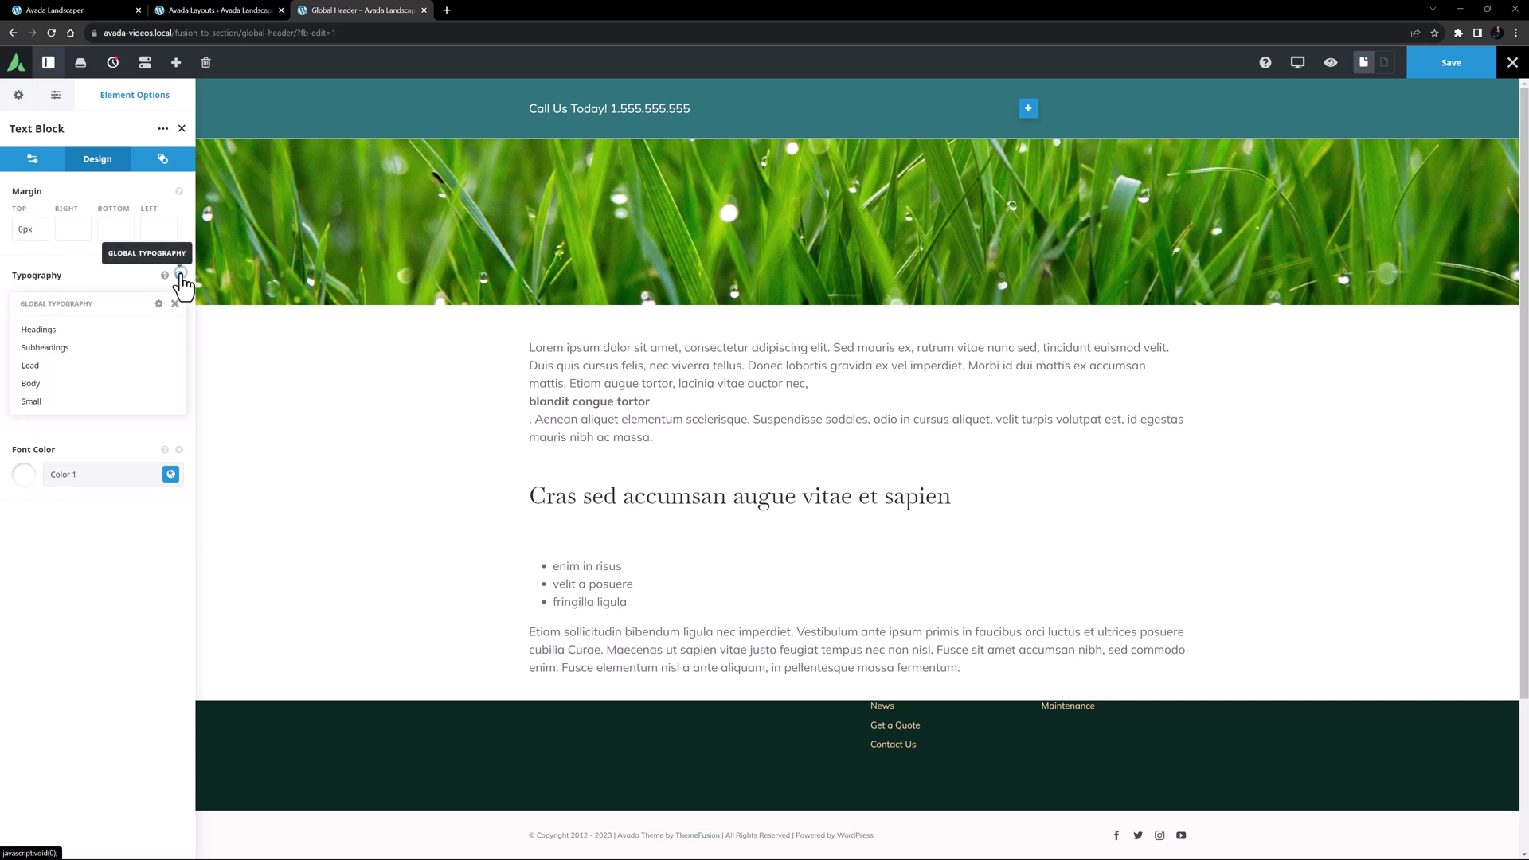
click(55, 403)
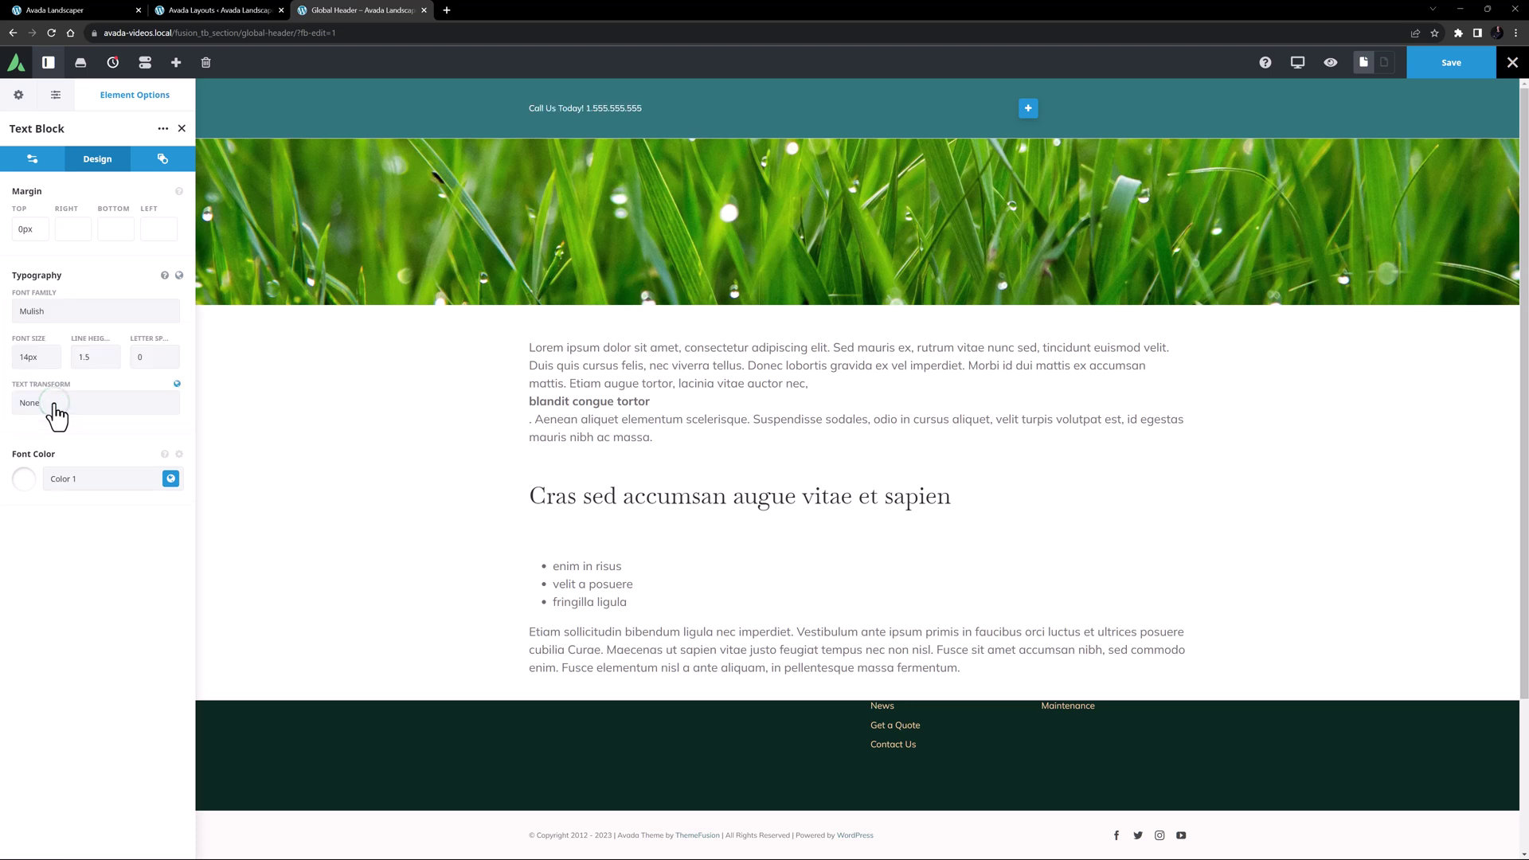
click(94, 360)
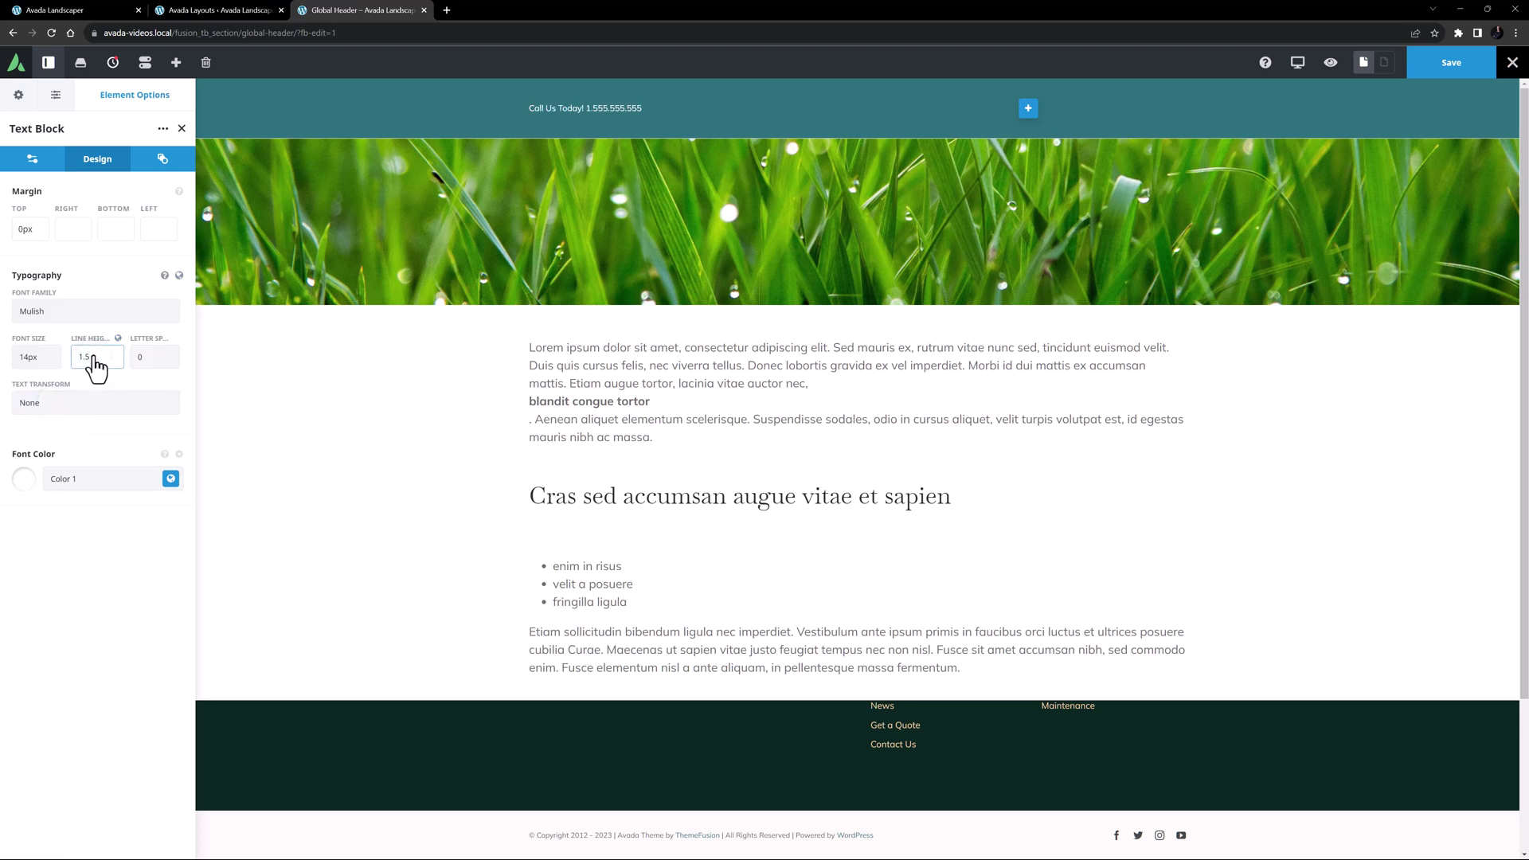
key(BackSpace)
key(BackSpace)
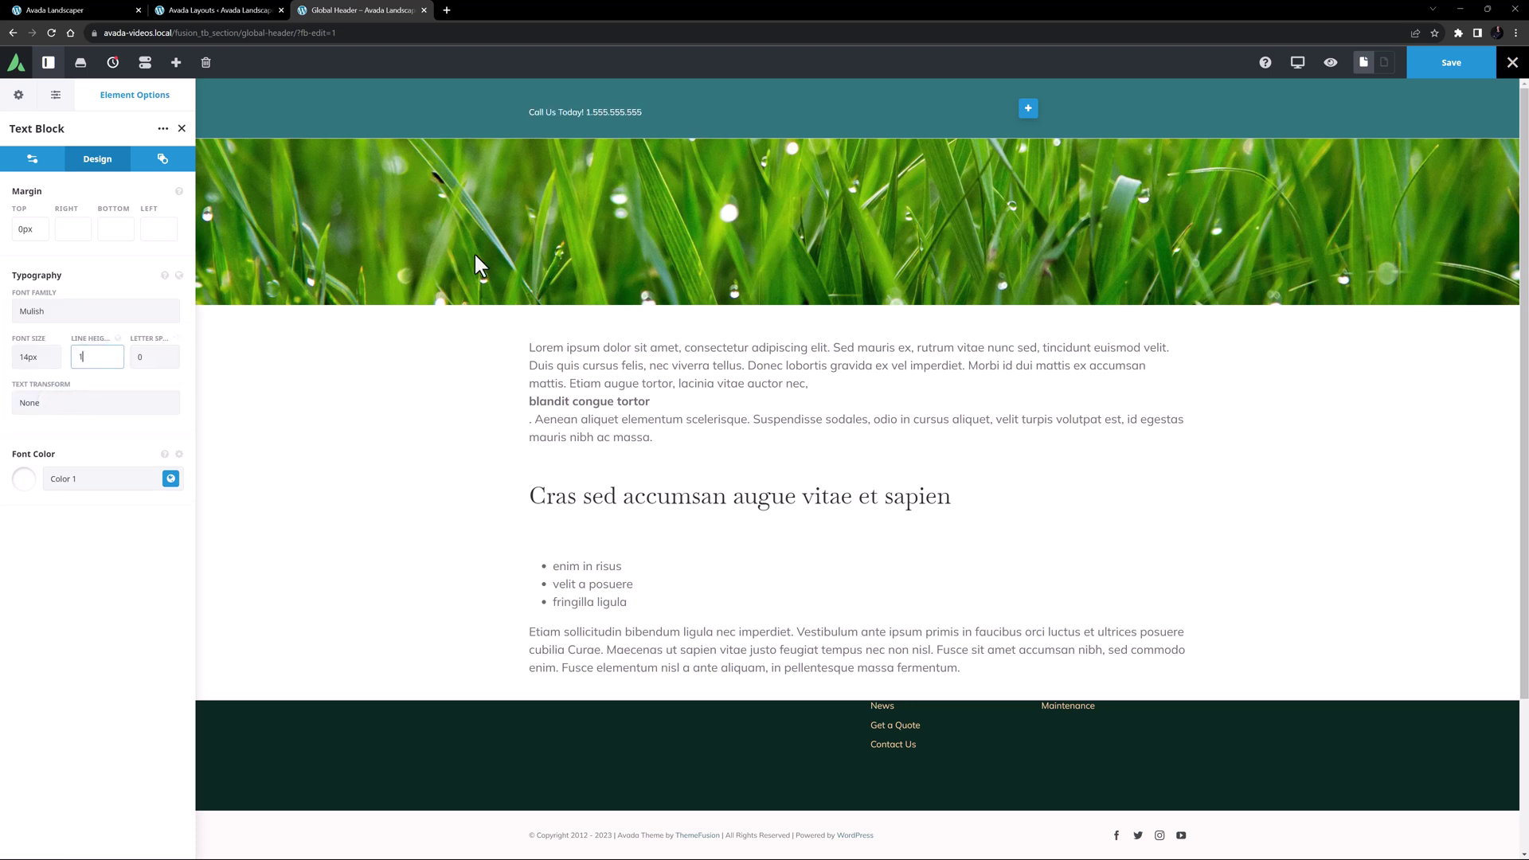
click(1028, 108)
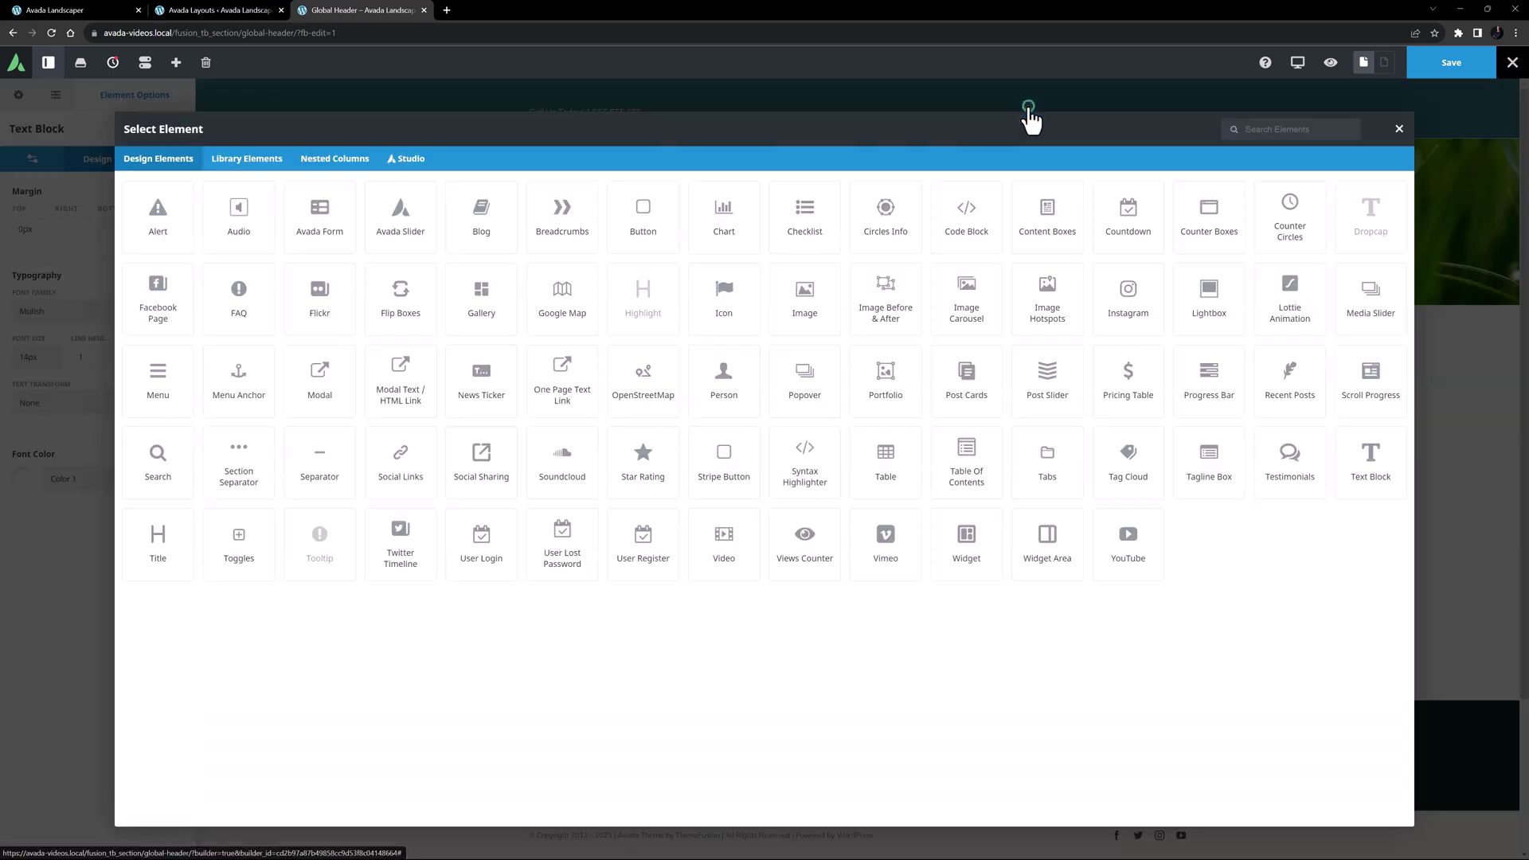
Step: Add right-aligned social links to the right column, with tooltips shown below the icons
click(419, 450)
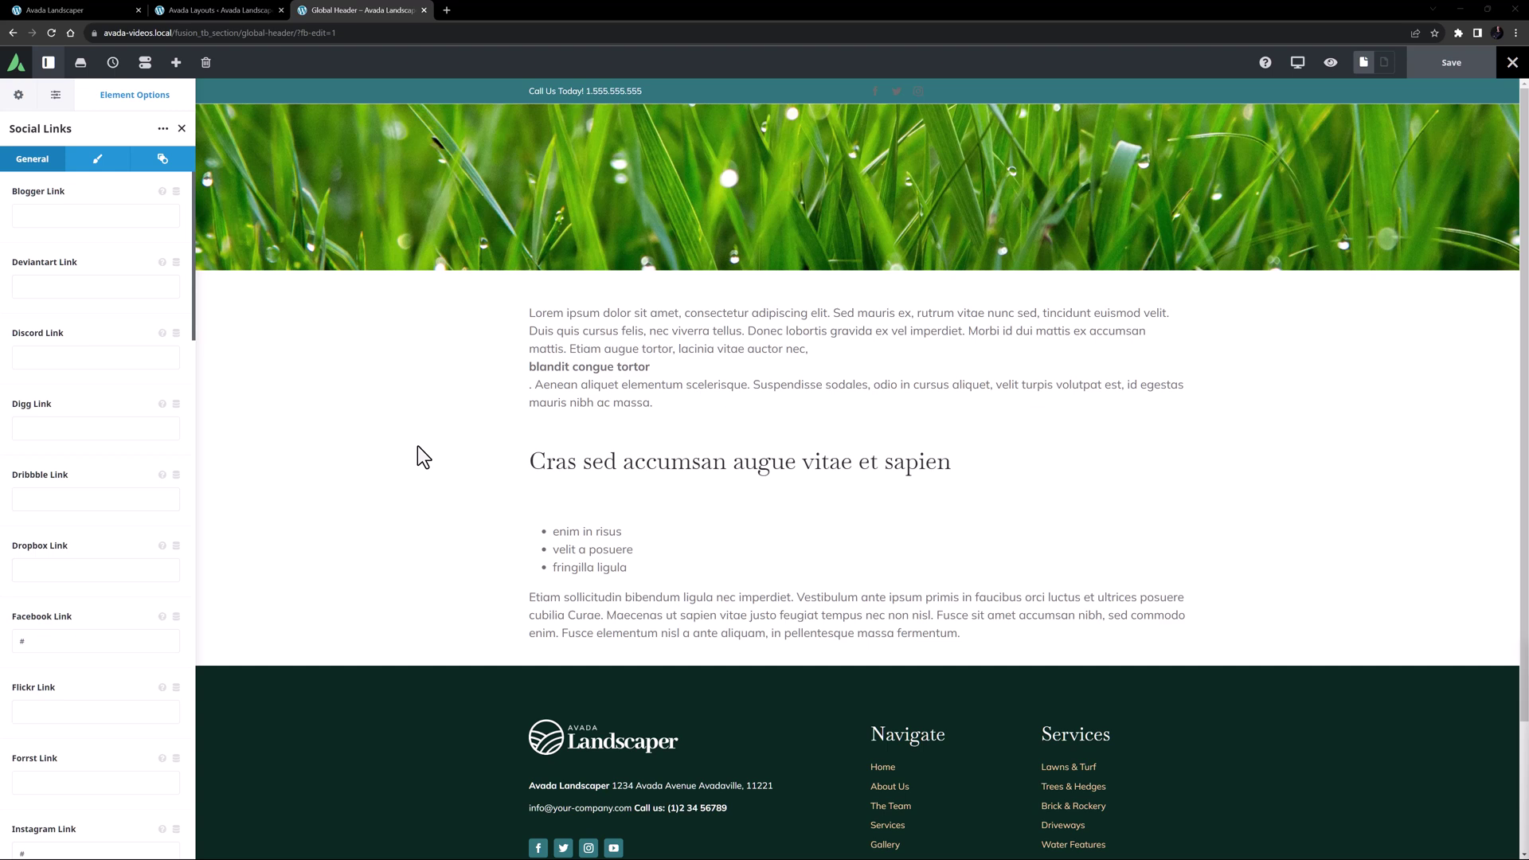
click(97, 161)
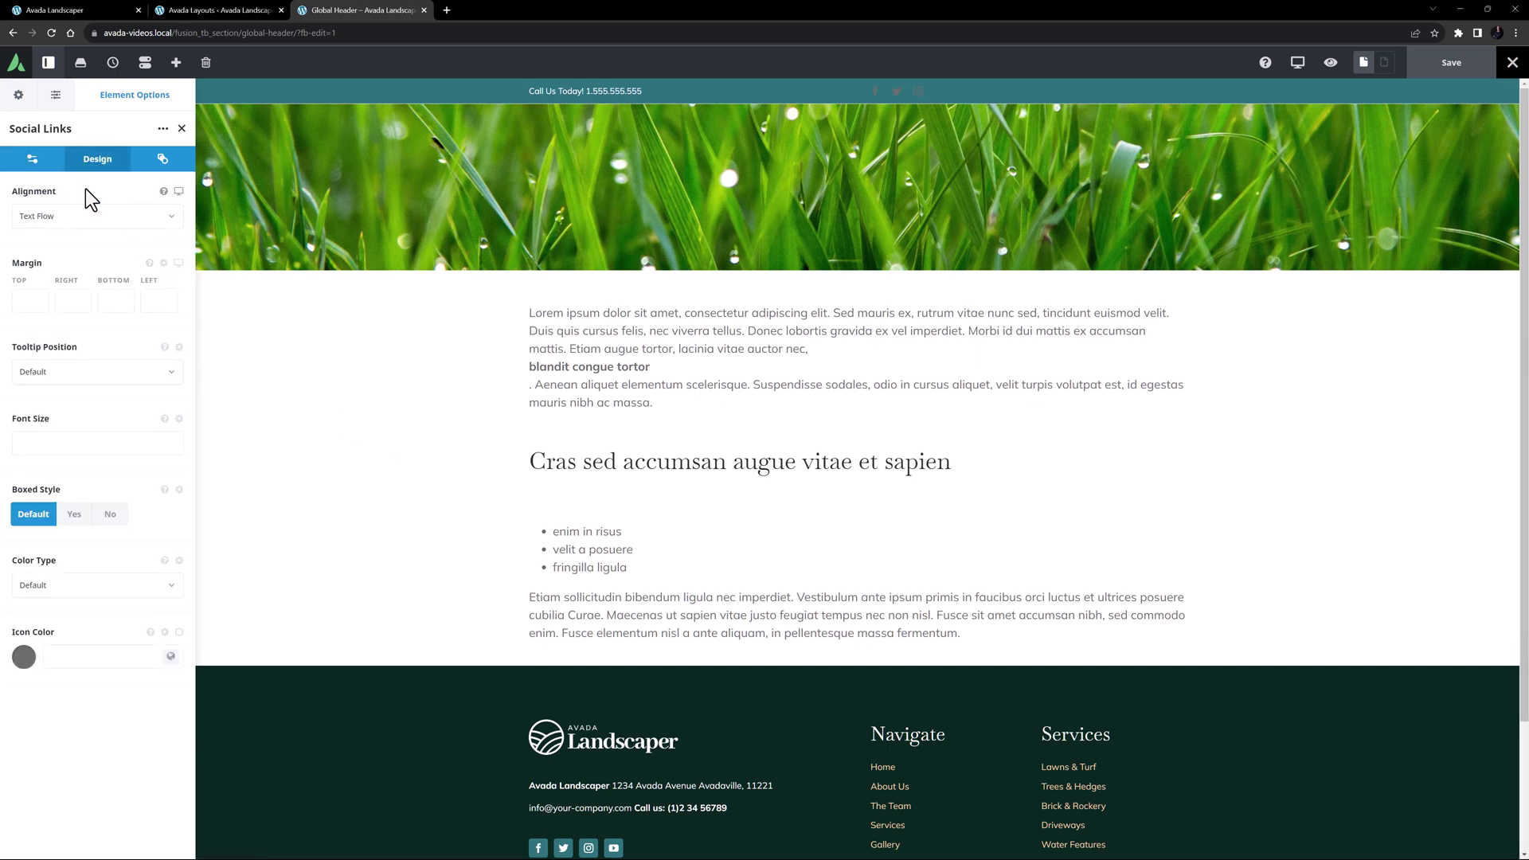
click(80, 213)
click(68, 269)
click(58, 372)
click(57, 438)
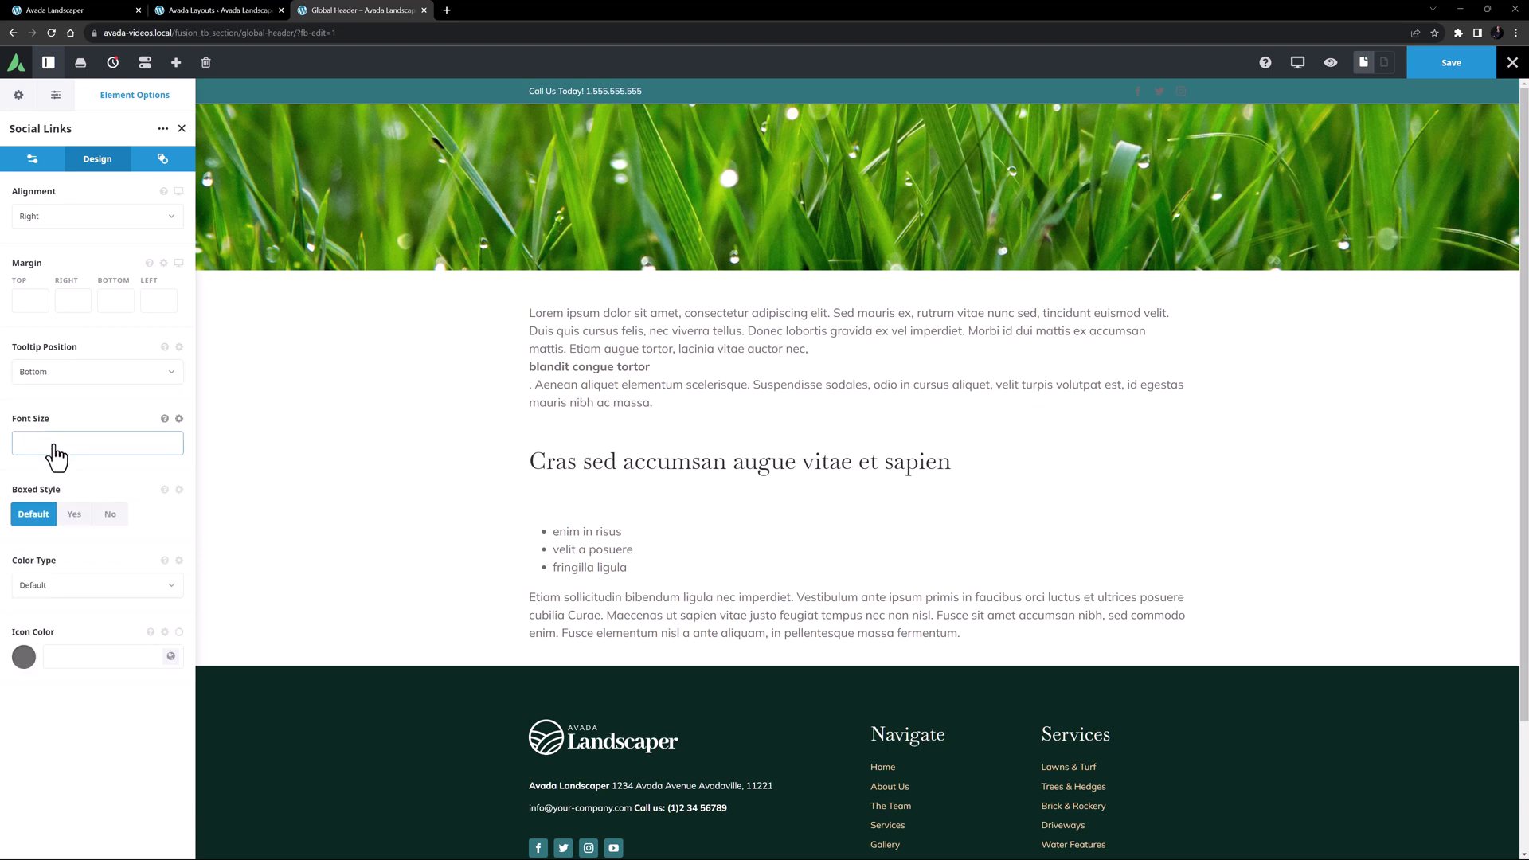
Step: Set the social icon colour to the peach global Color 4
click(171, 657)
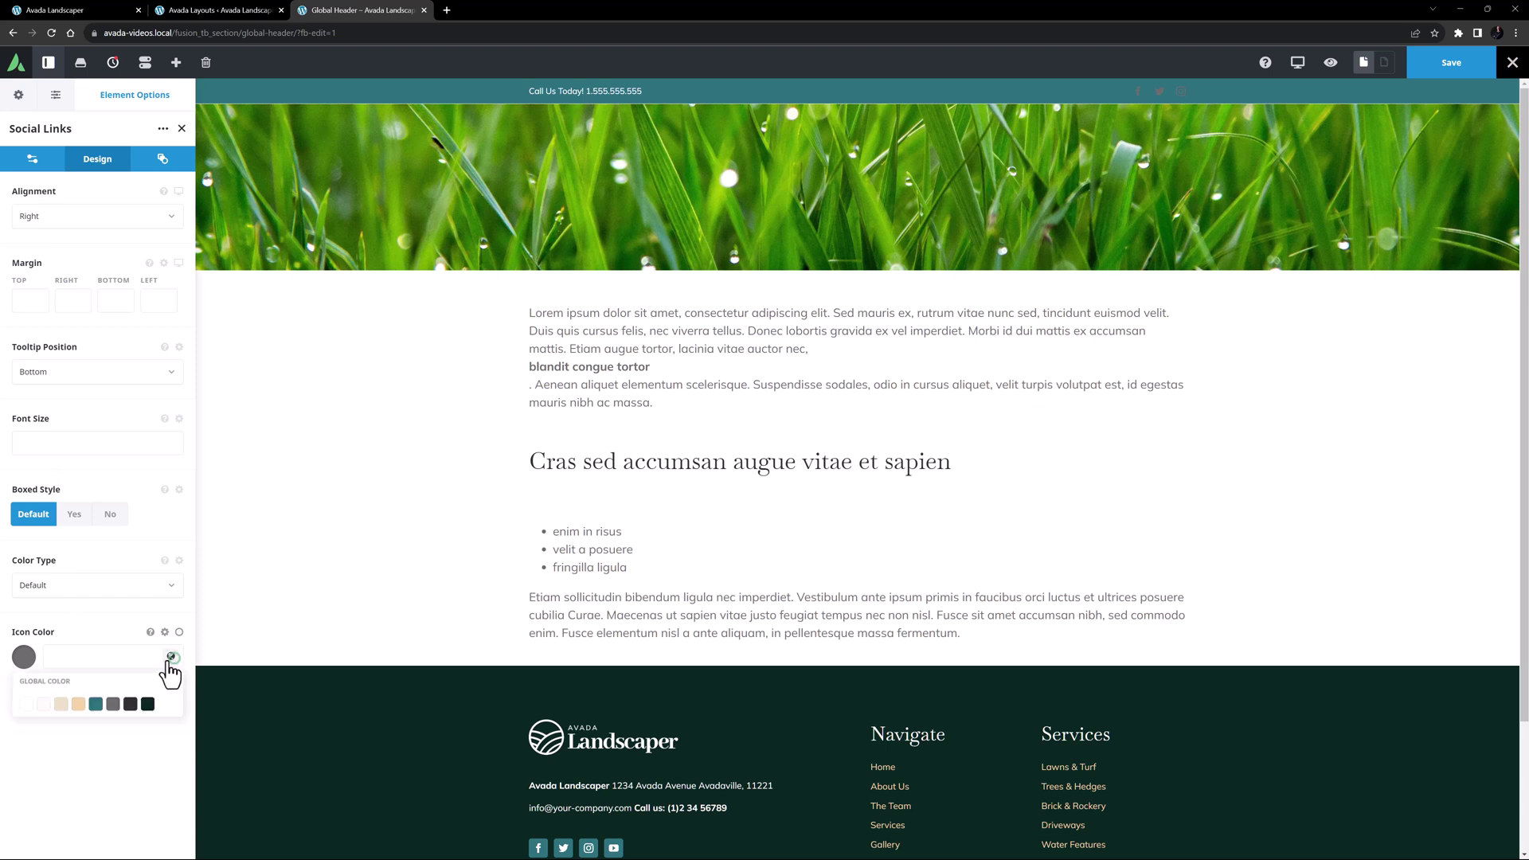
click(27, 704)
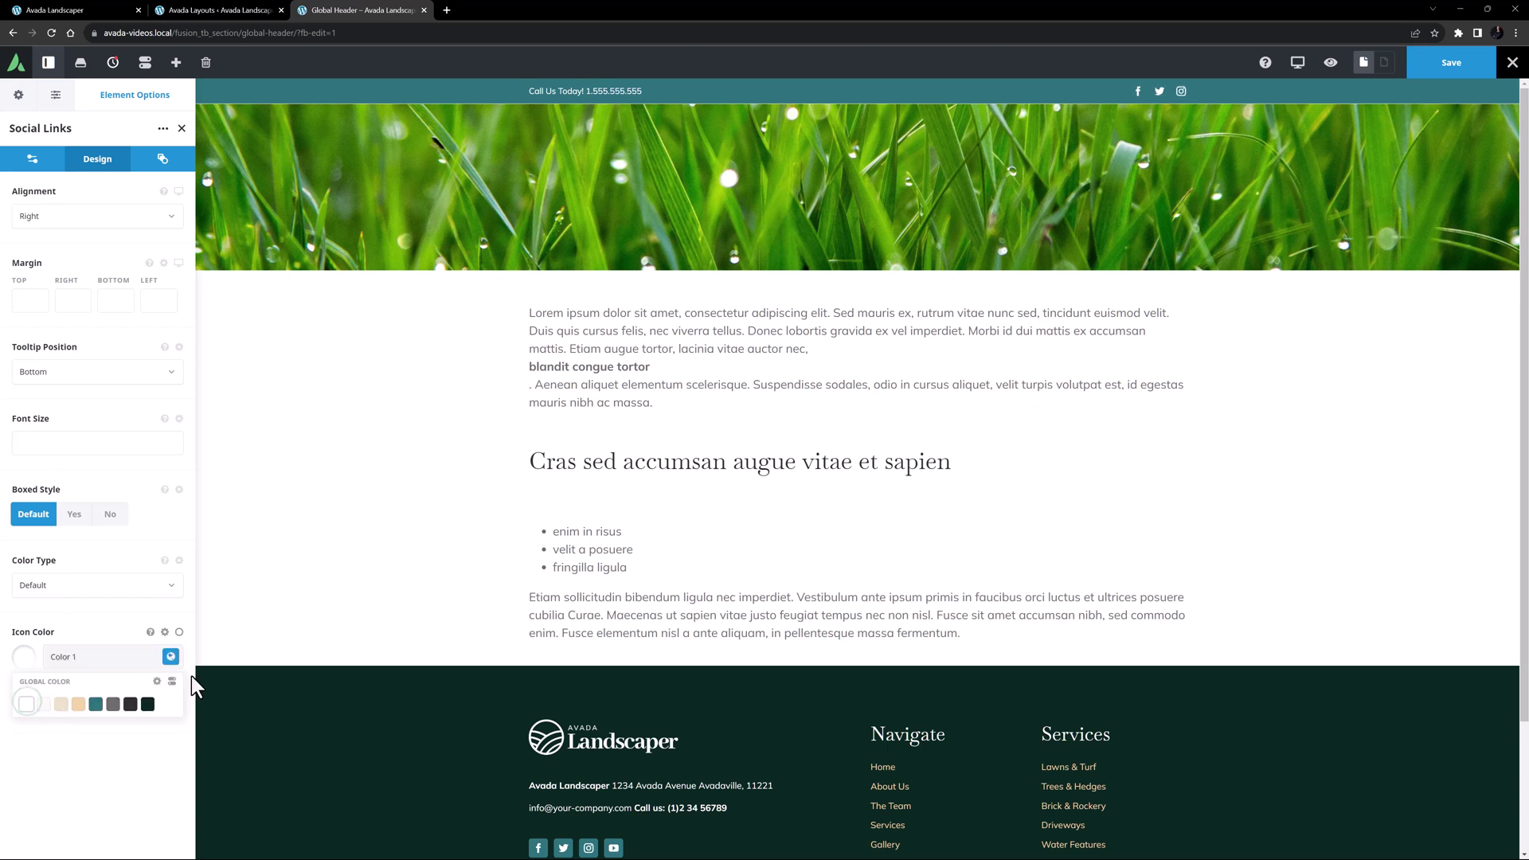
click(180, 633)
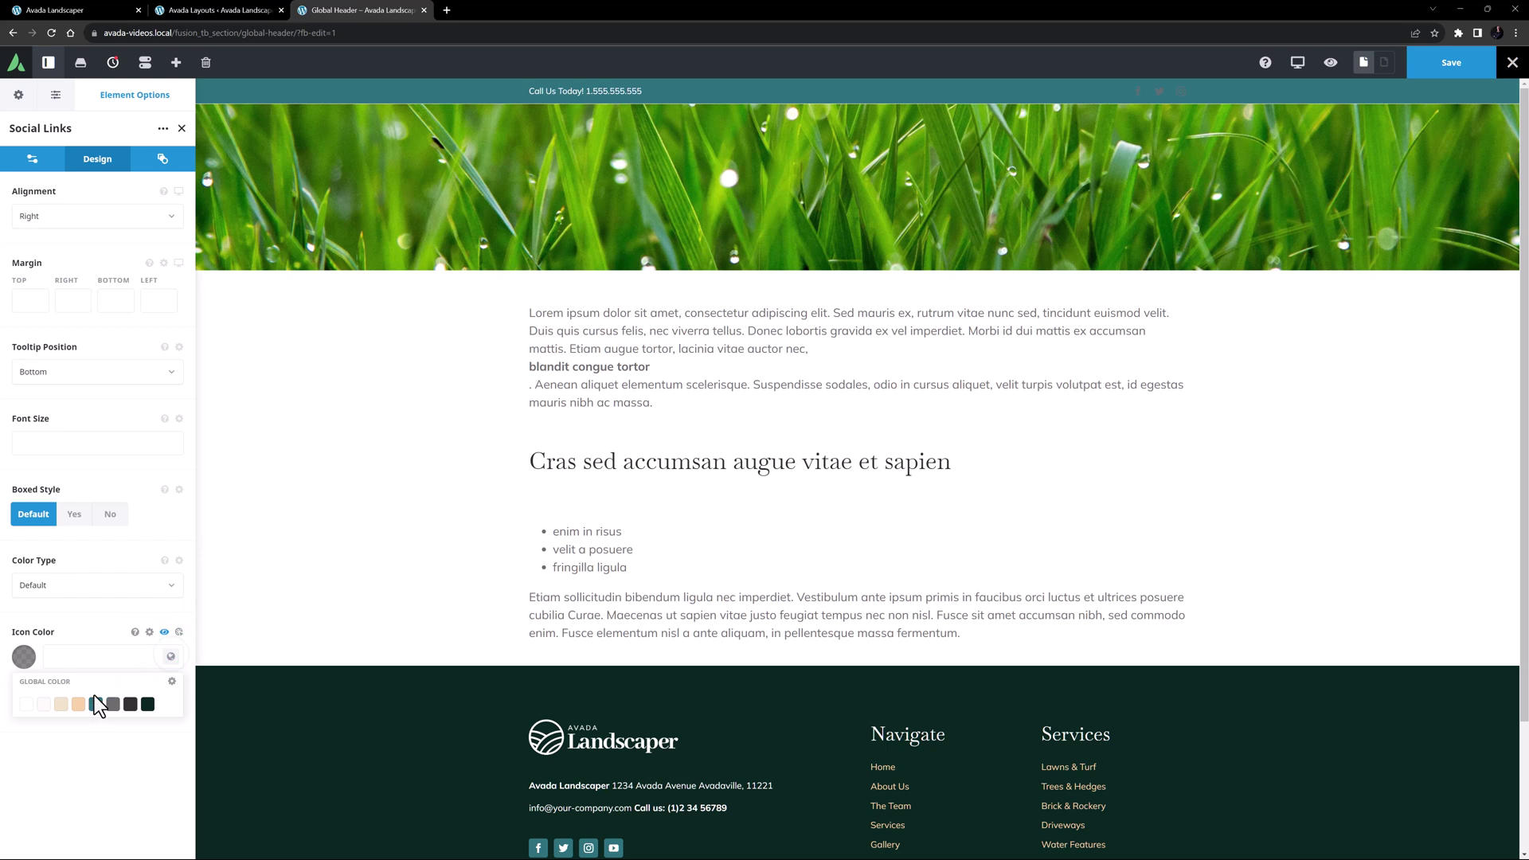
click(78, 704)
click(79, 728)
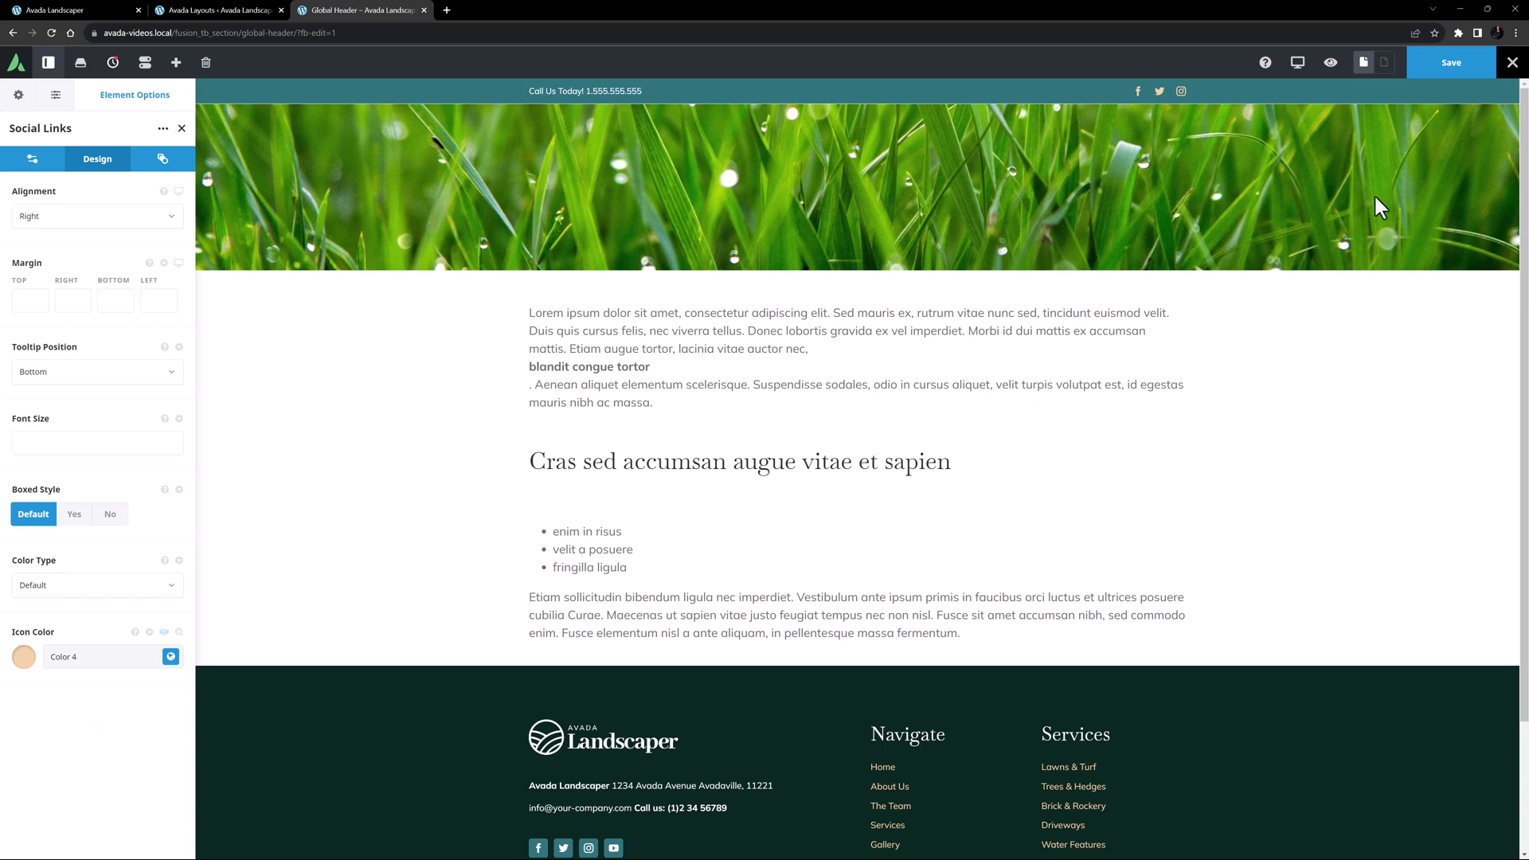
Step: Give the top bar 5px top and bottom padding, then add a two-column container below it
click(1425, 91)
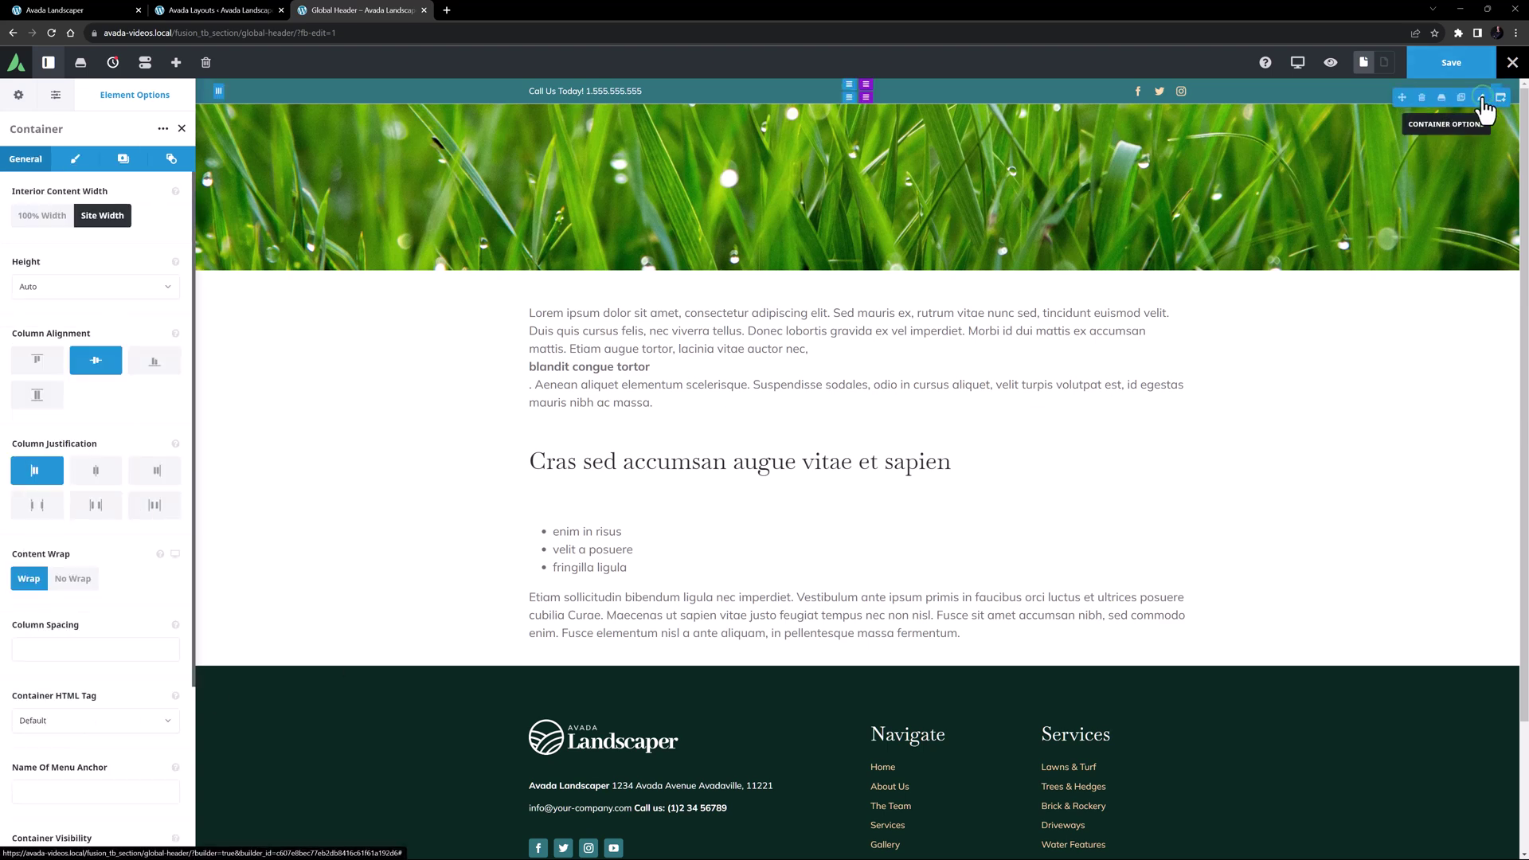
click(76, 159)
click(28, 307)
text(5px)
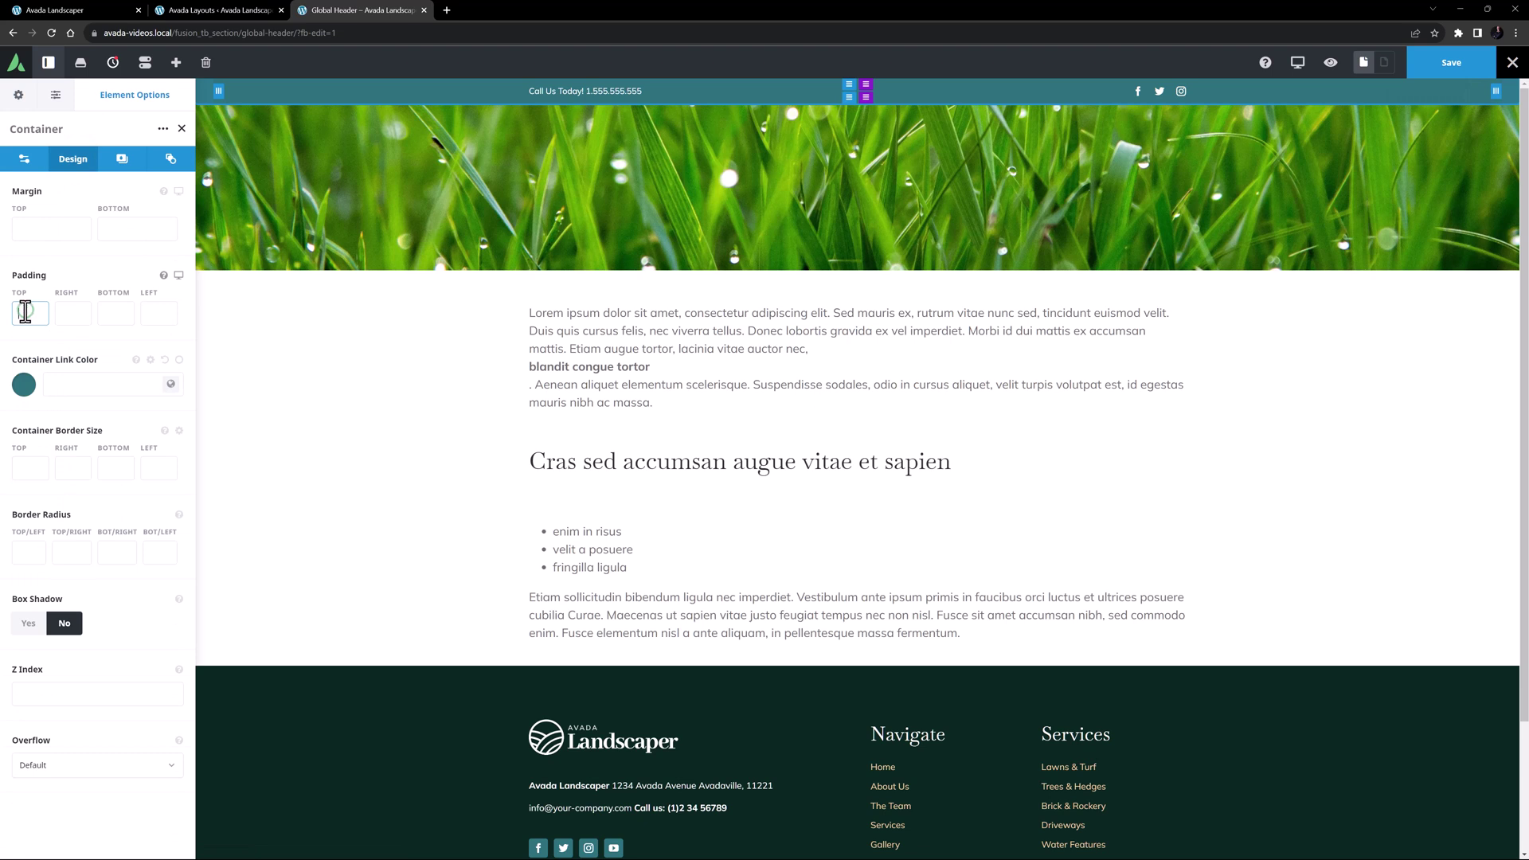
key(Tab)
key(Tab)
text(5px)
key(Tab)
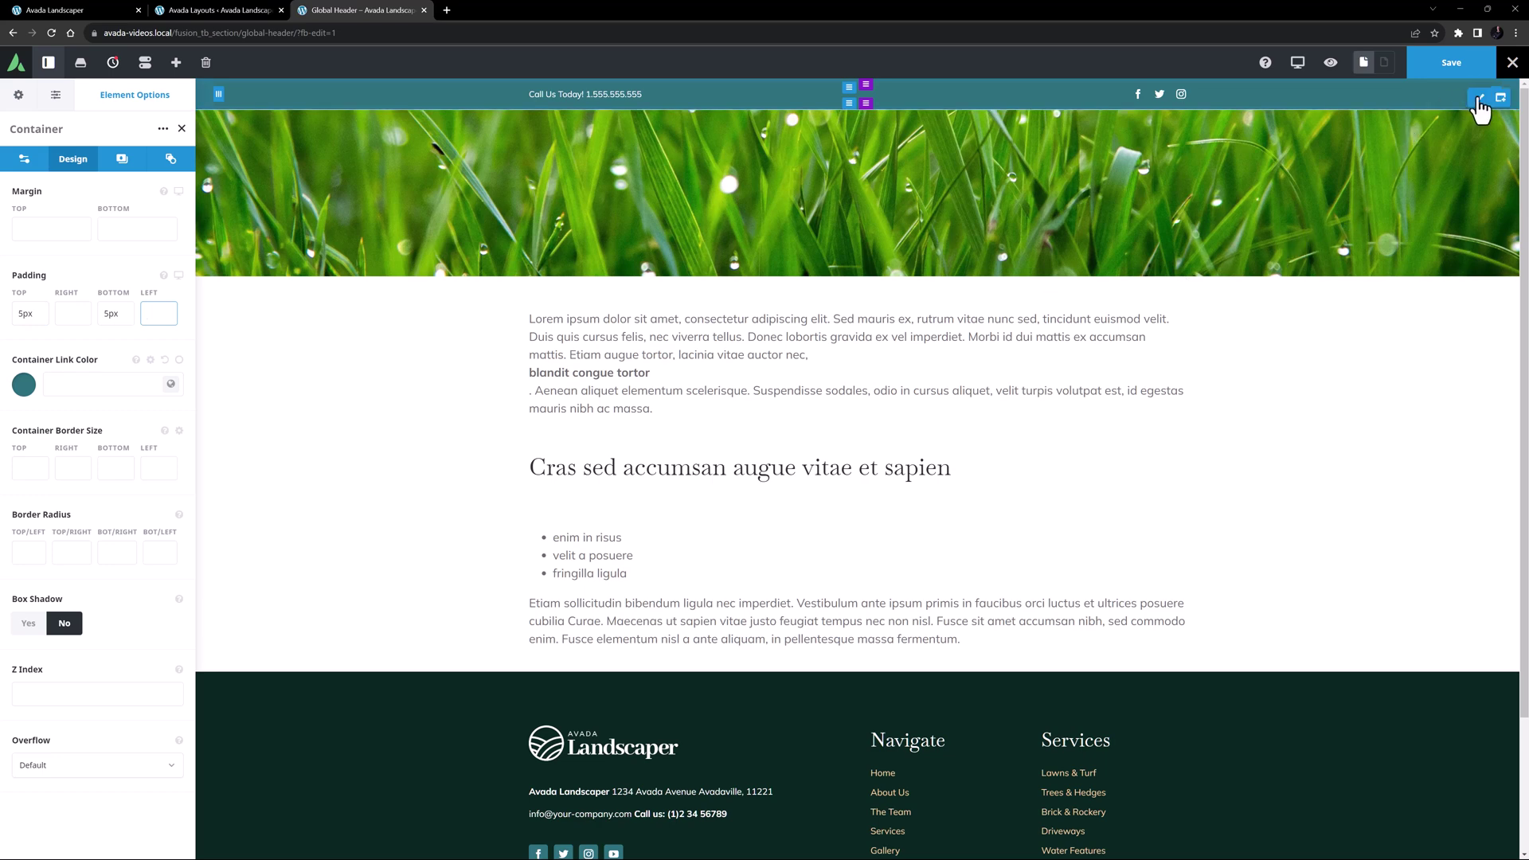
click(1500, 99)
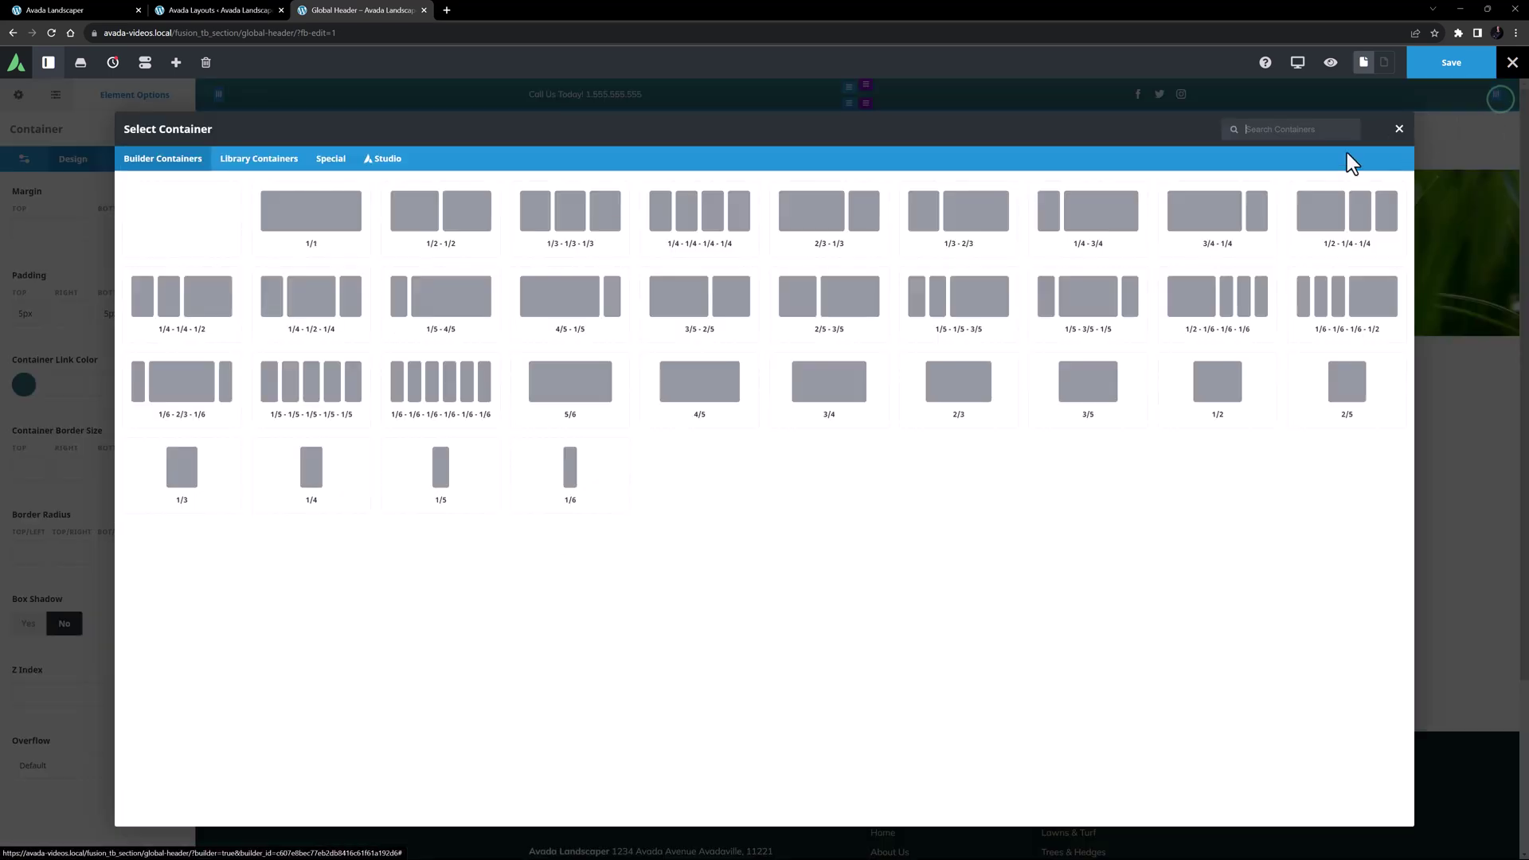
click(1179, 212)
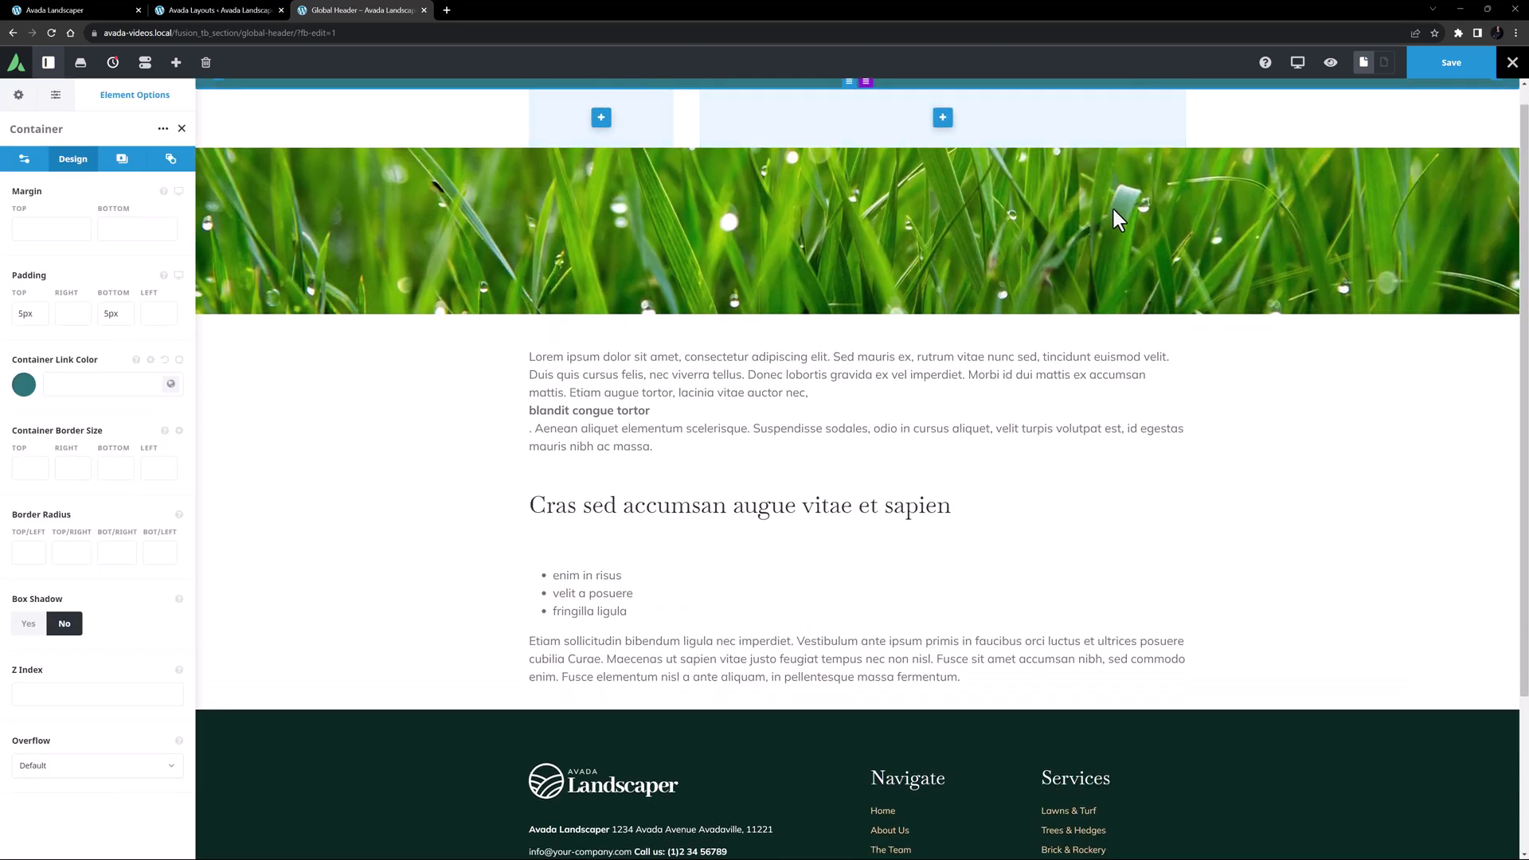
Step: Centre the new container's columns and make it sticky on tablet and desktop with a Color 2 background
click(1480, 106)
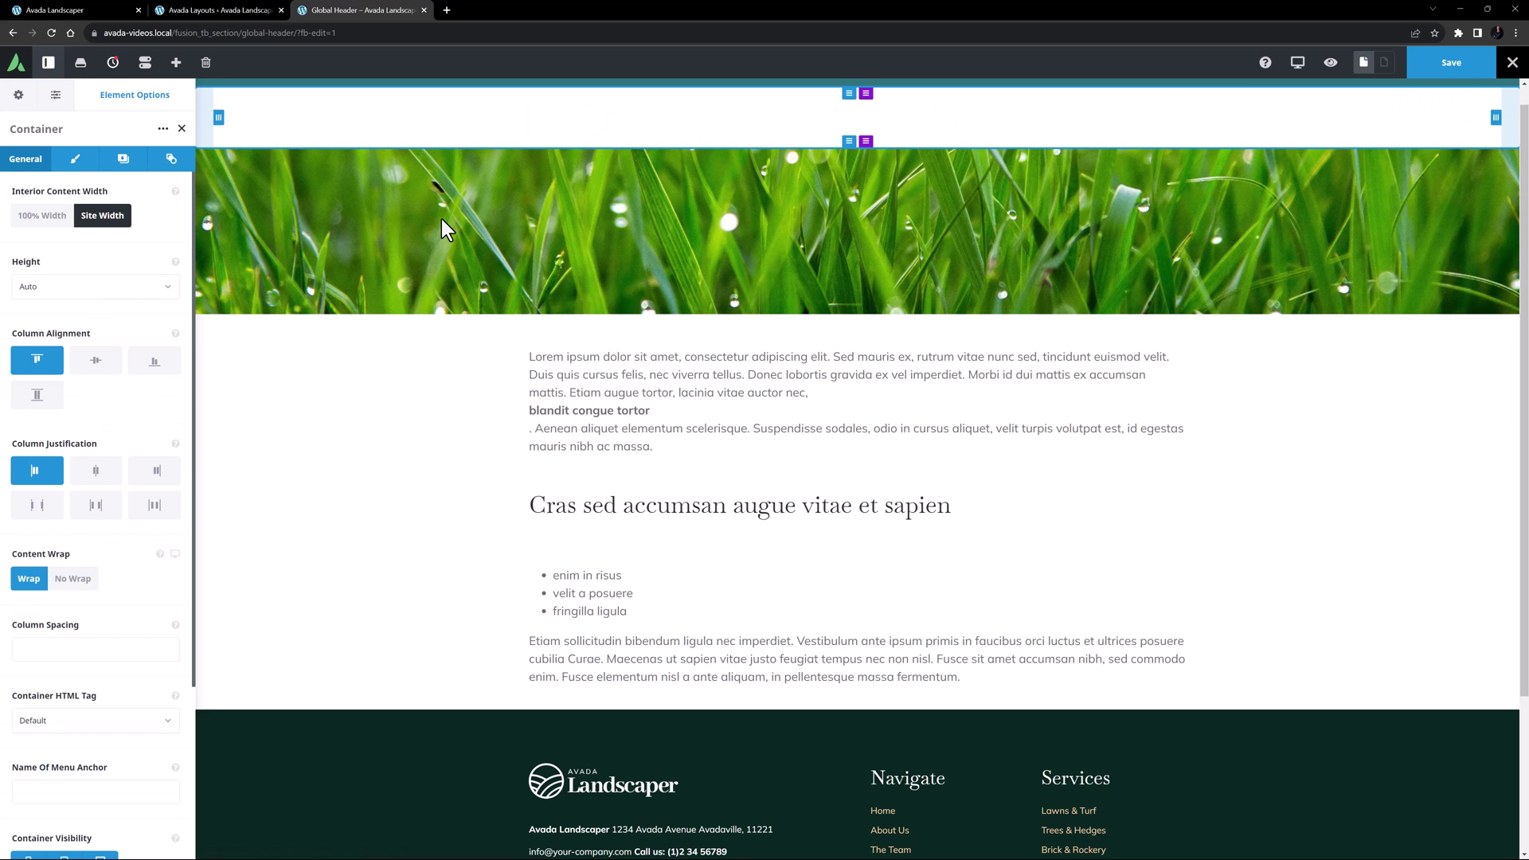
click(96, 366)
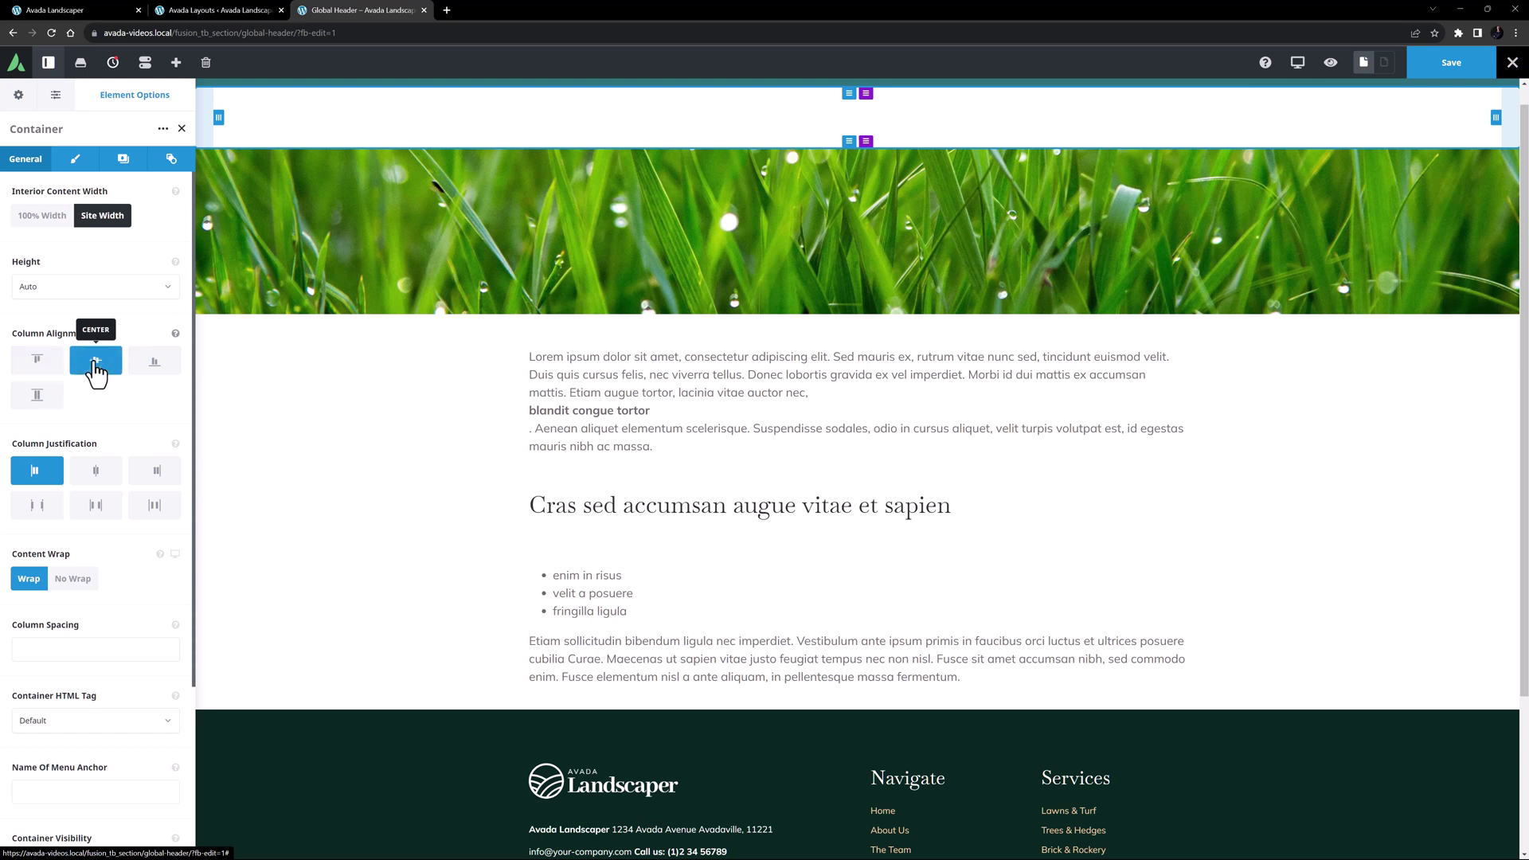
click(170, 160)
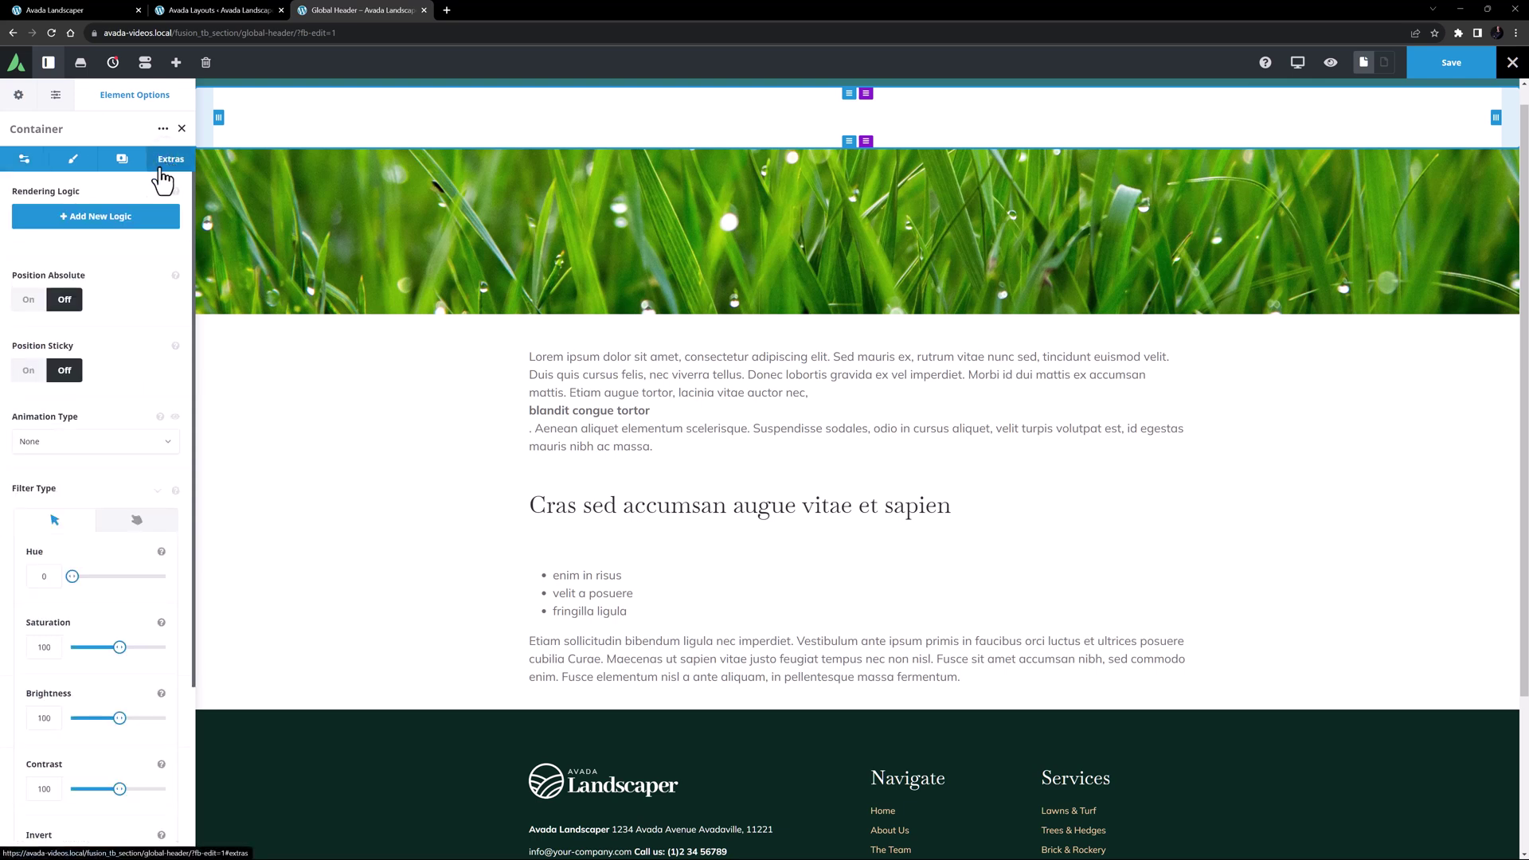
click(29, 372)
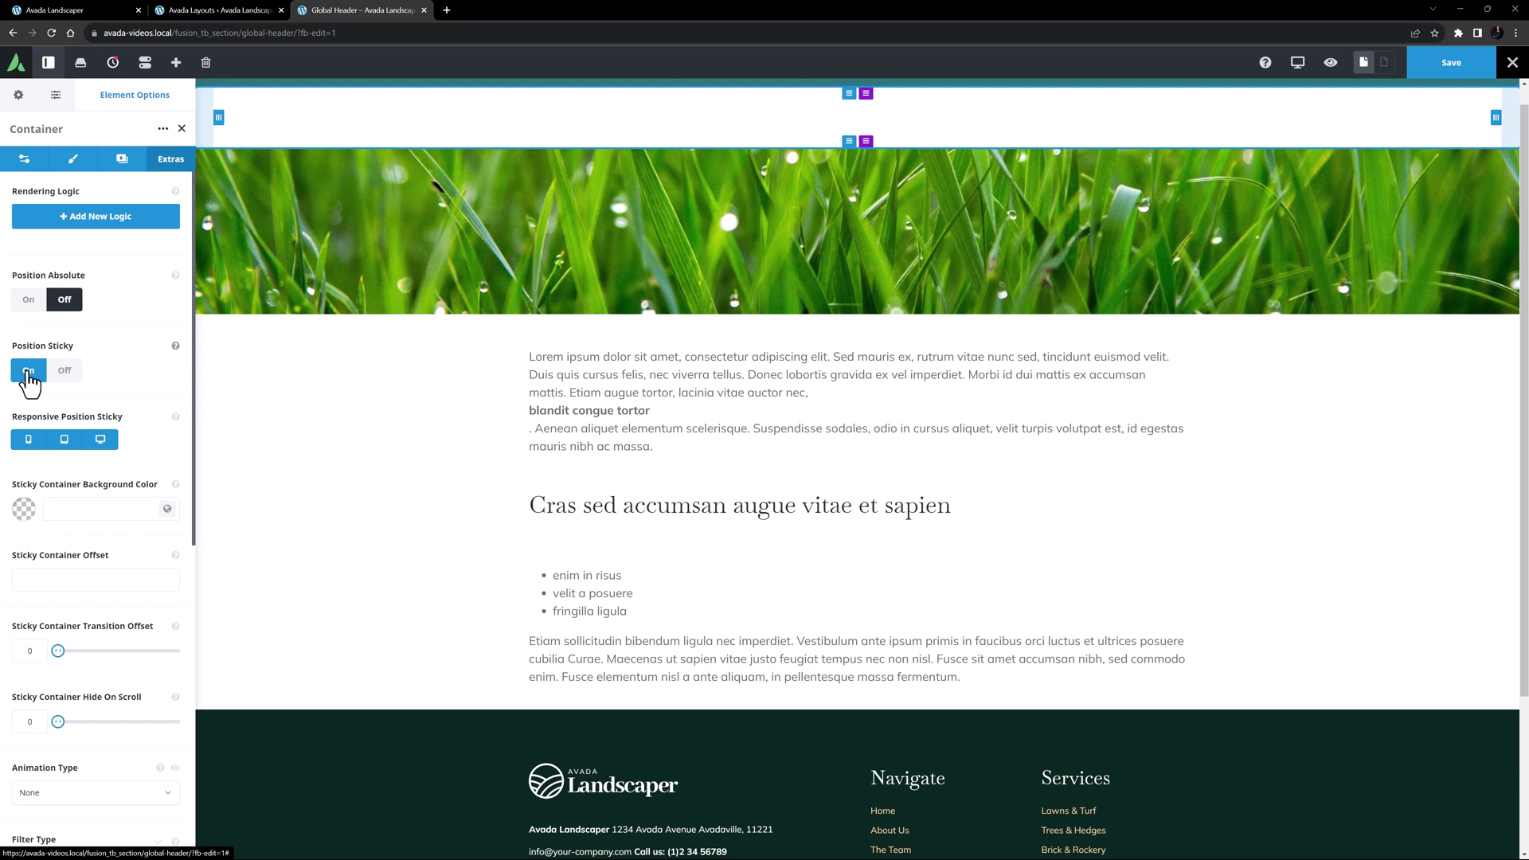
click(28, 439)
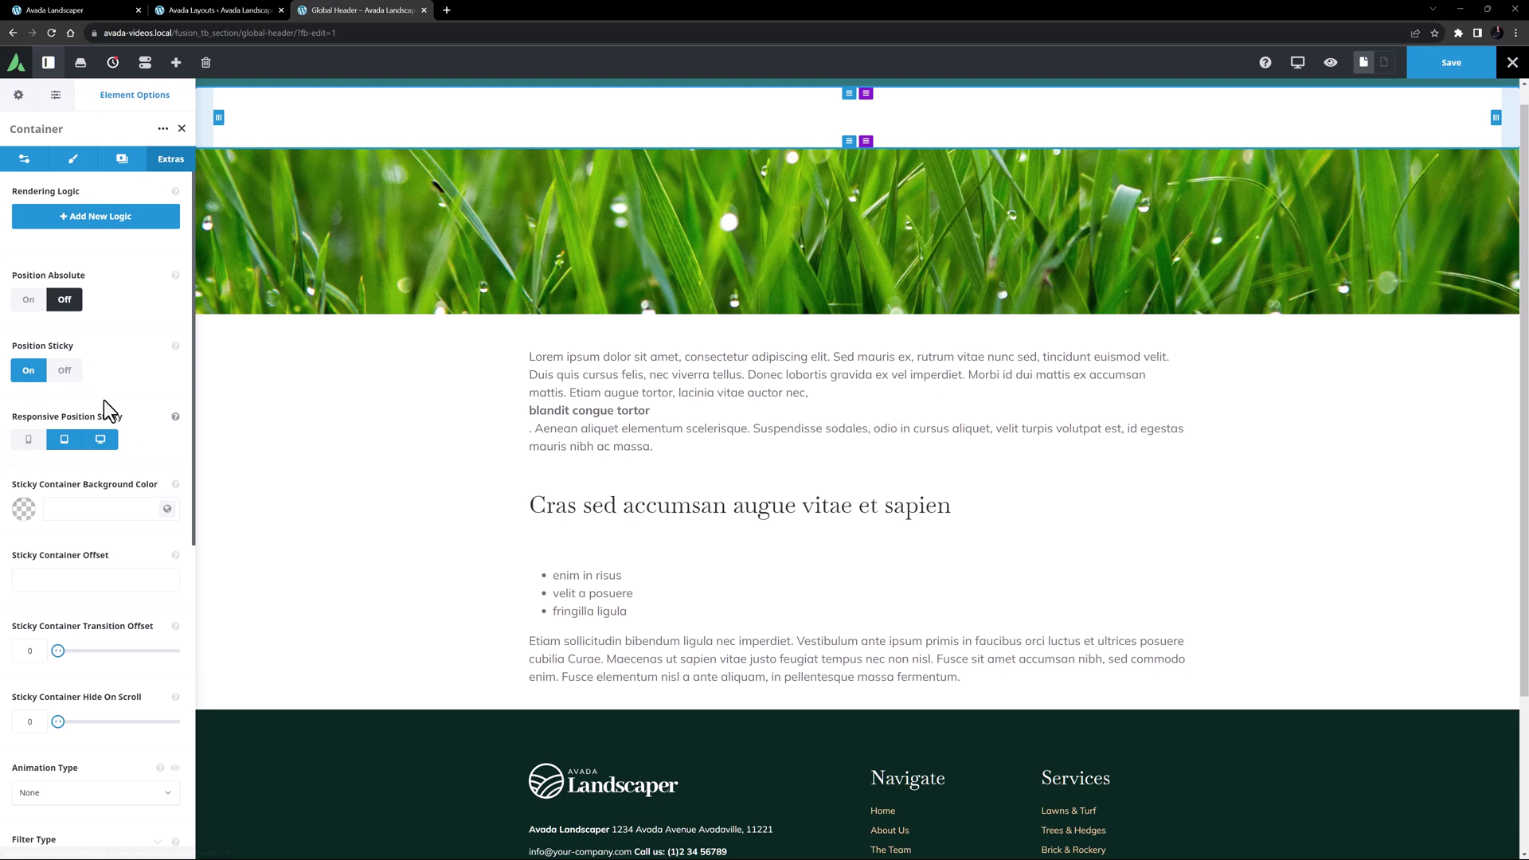
click(167, 508)
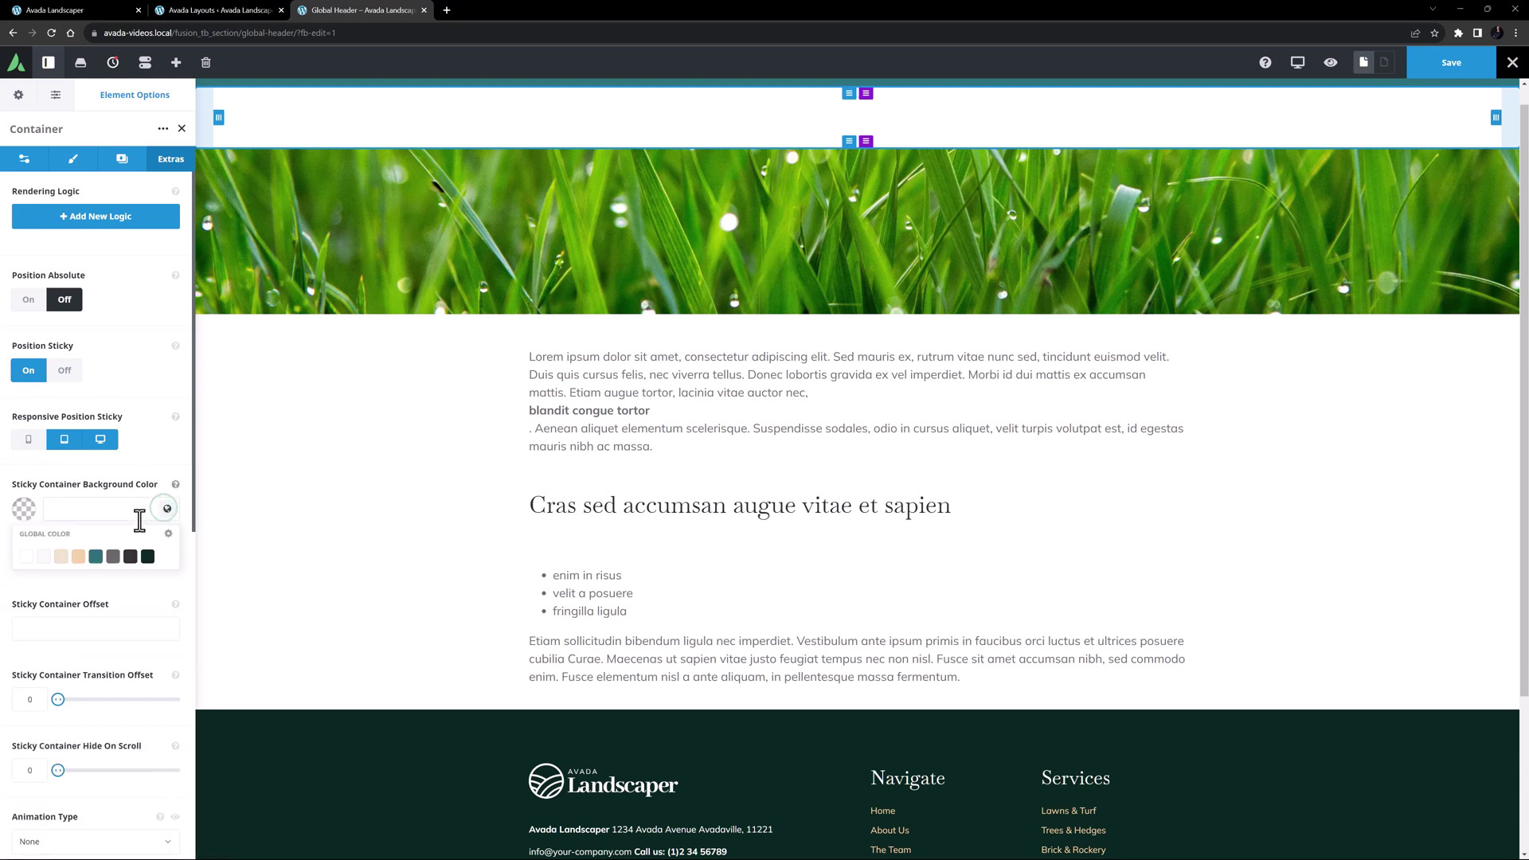
click(44, 556)
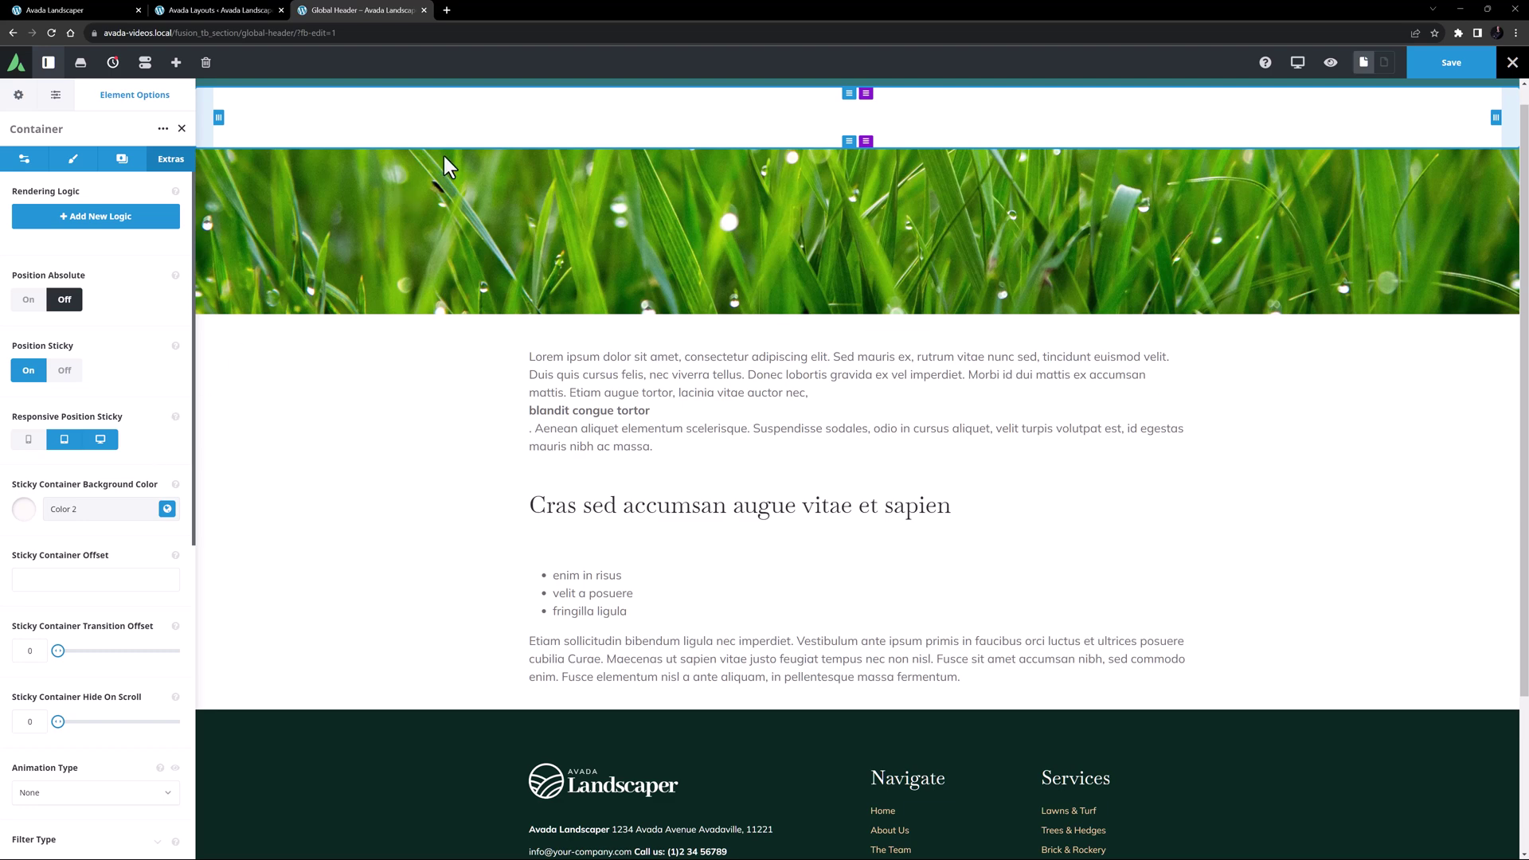
Step: Add an Image element showing the Avada Landscaper logo from the Media Library
click(604, 116)
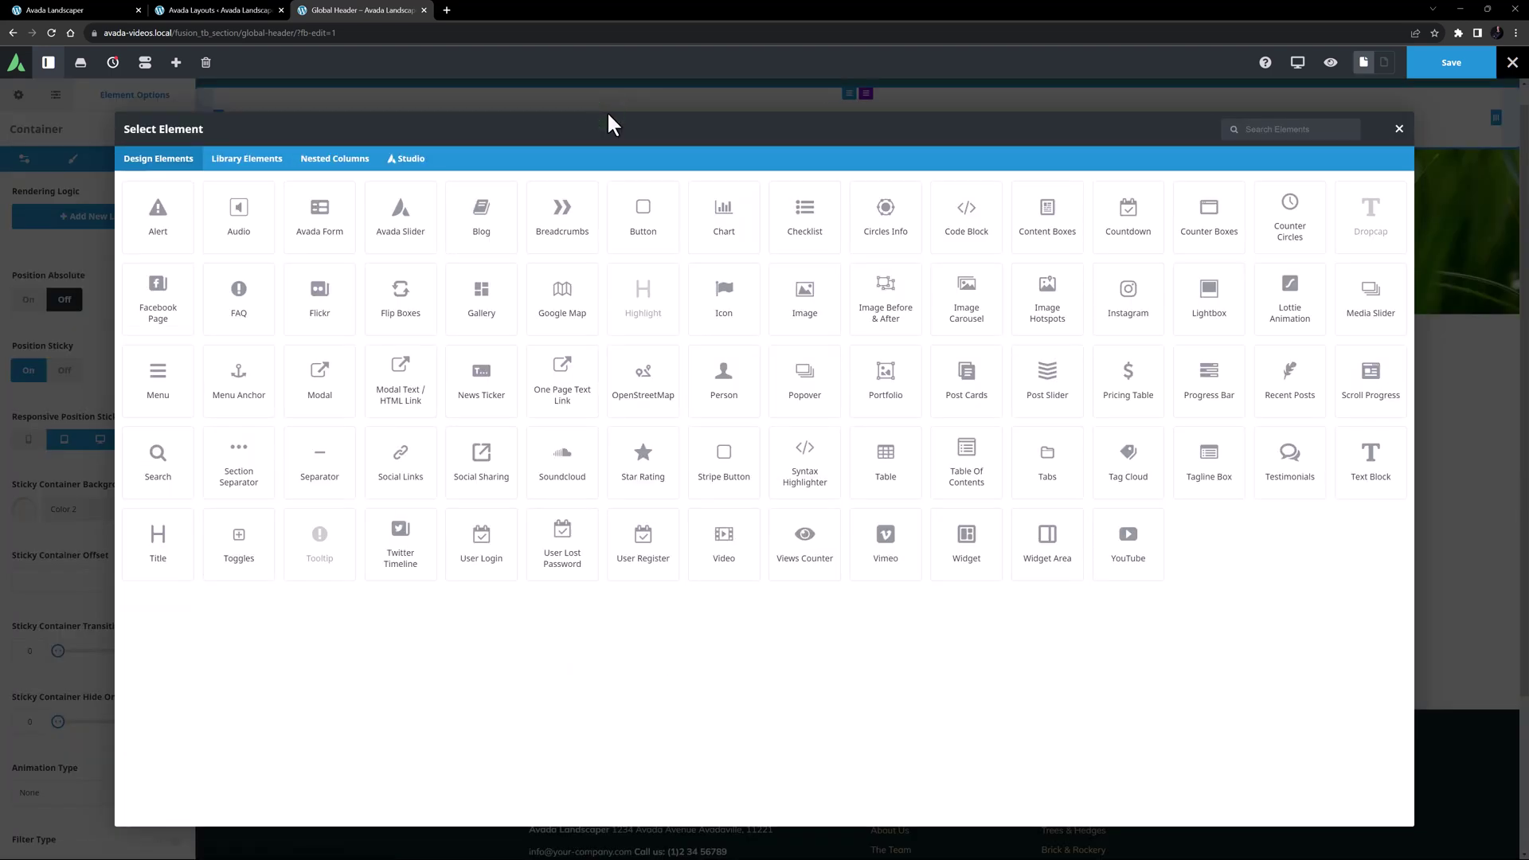
click(788, 295)
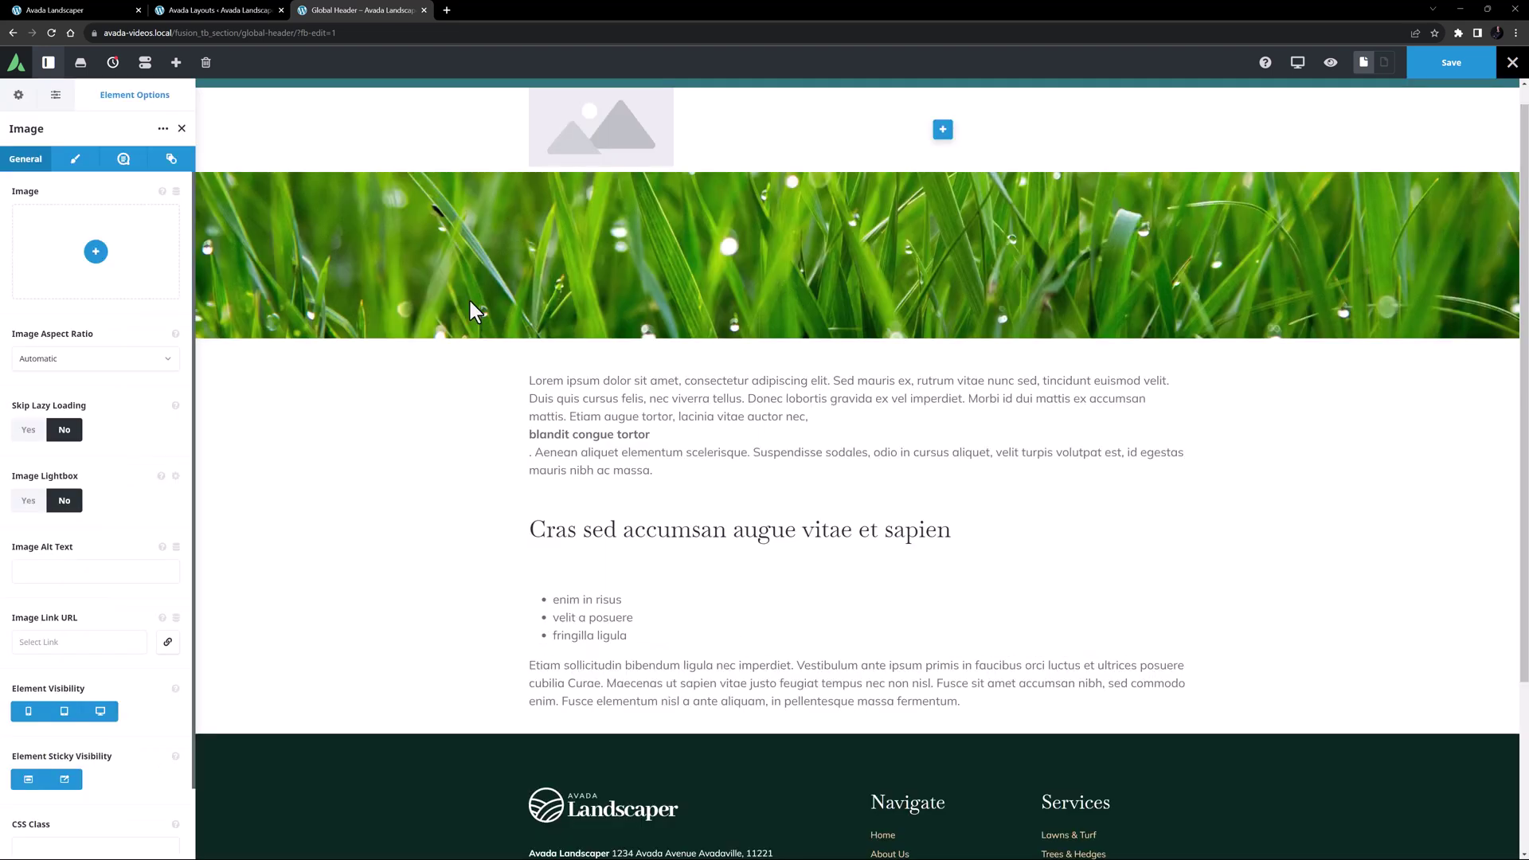
click(96, 255)
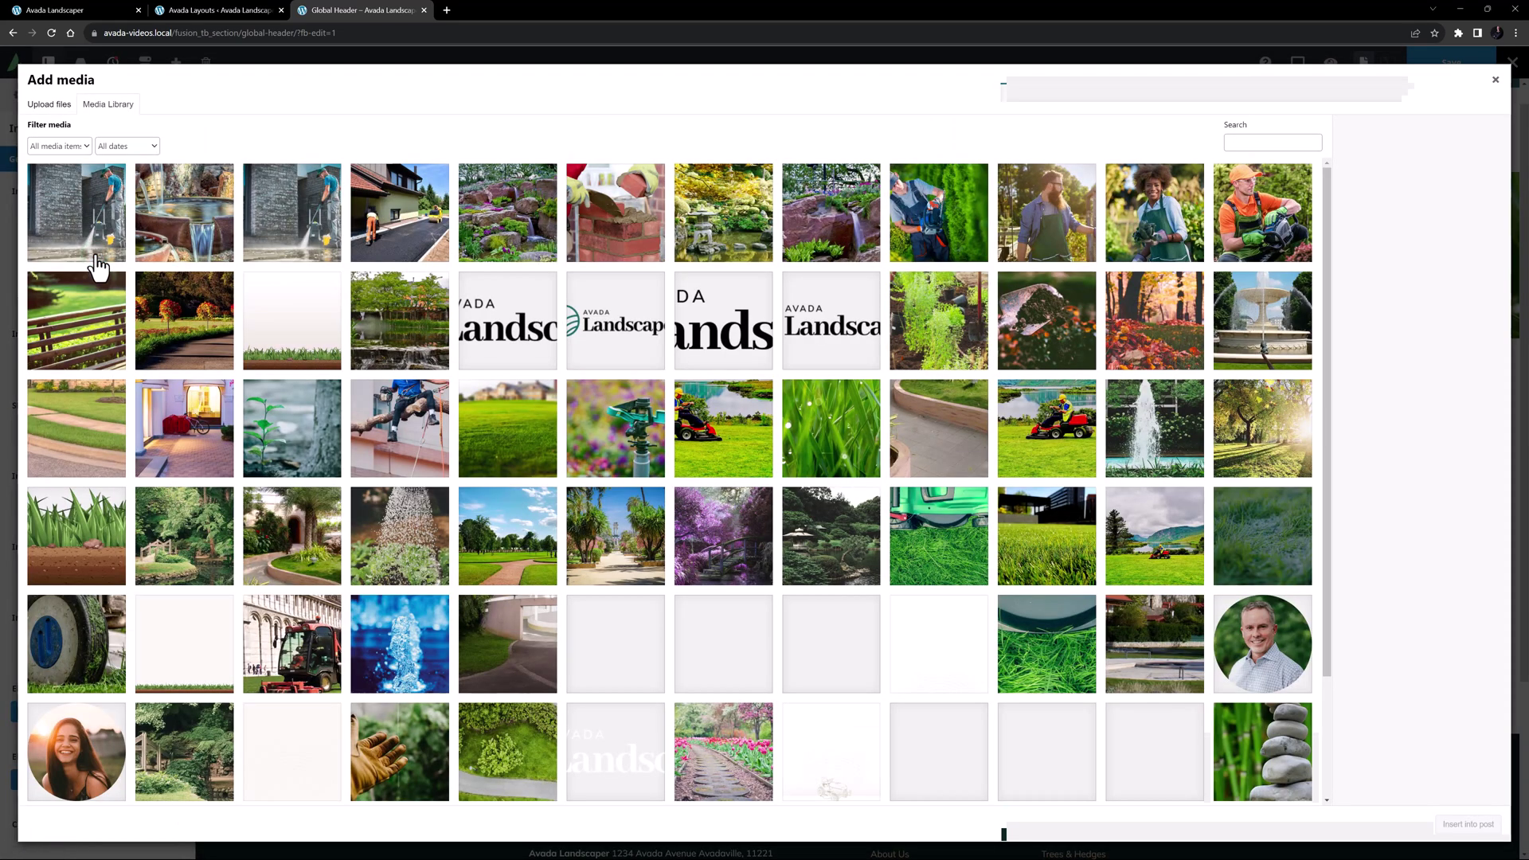
click(705, 340)
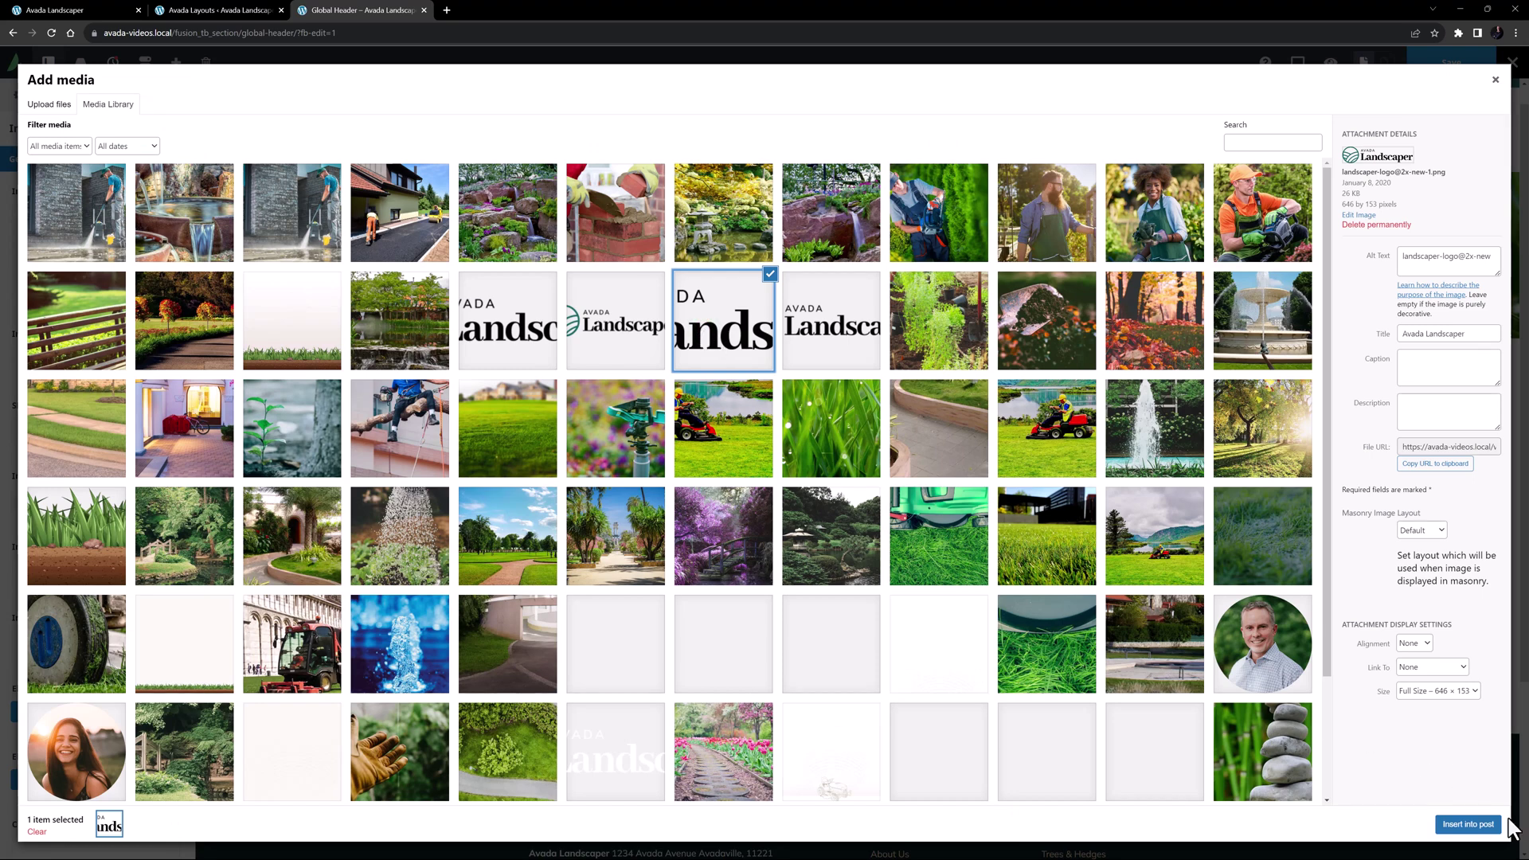
click(1472, 826)
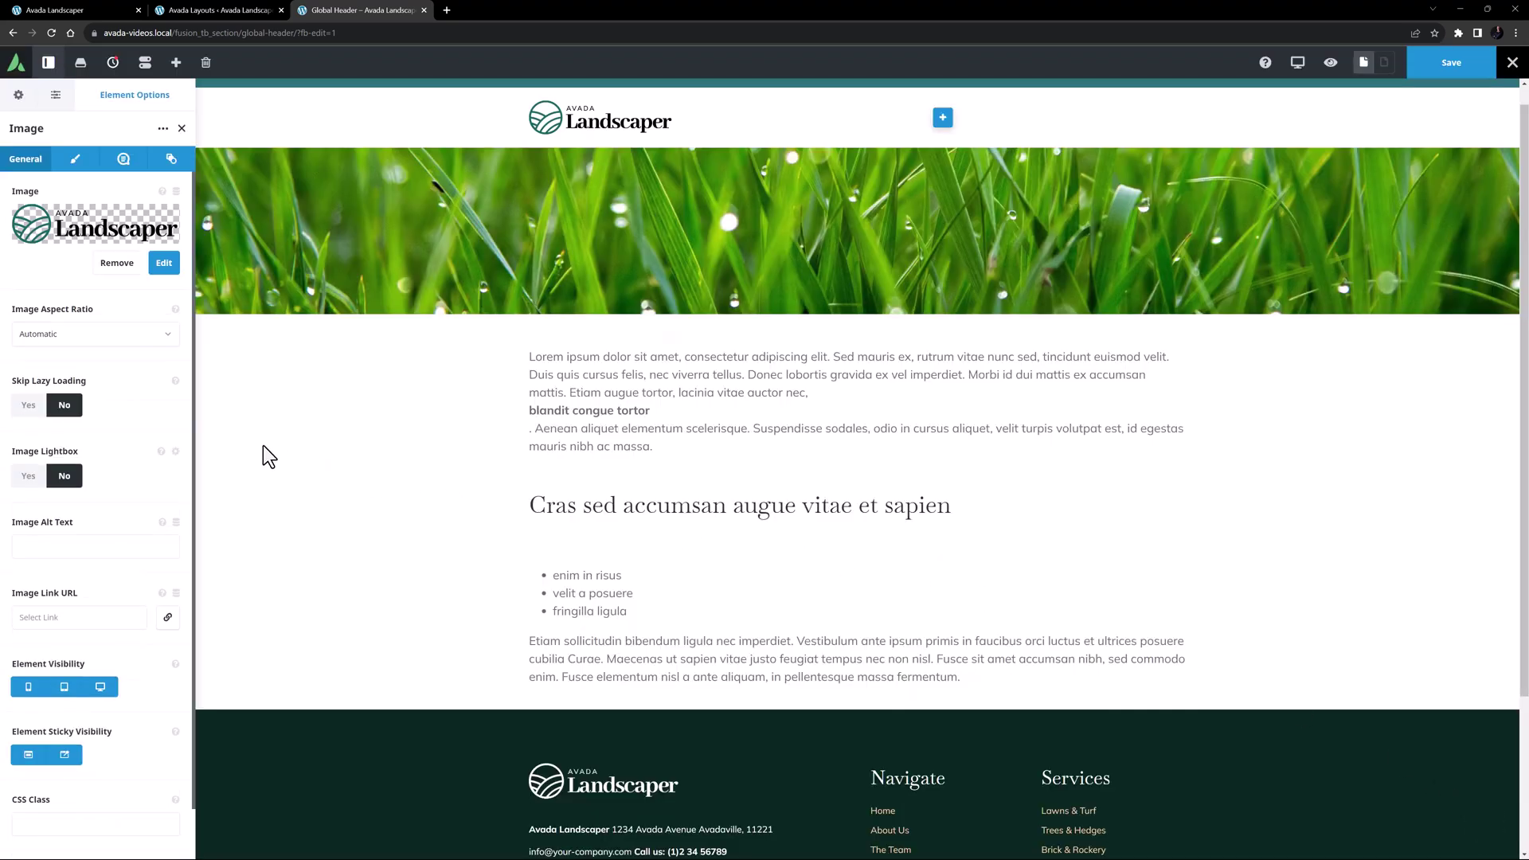
Step: Set the logo's max width to 323px and its sticky max width to 200px
click(75, 158)
click(52, 215)
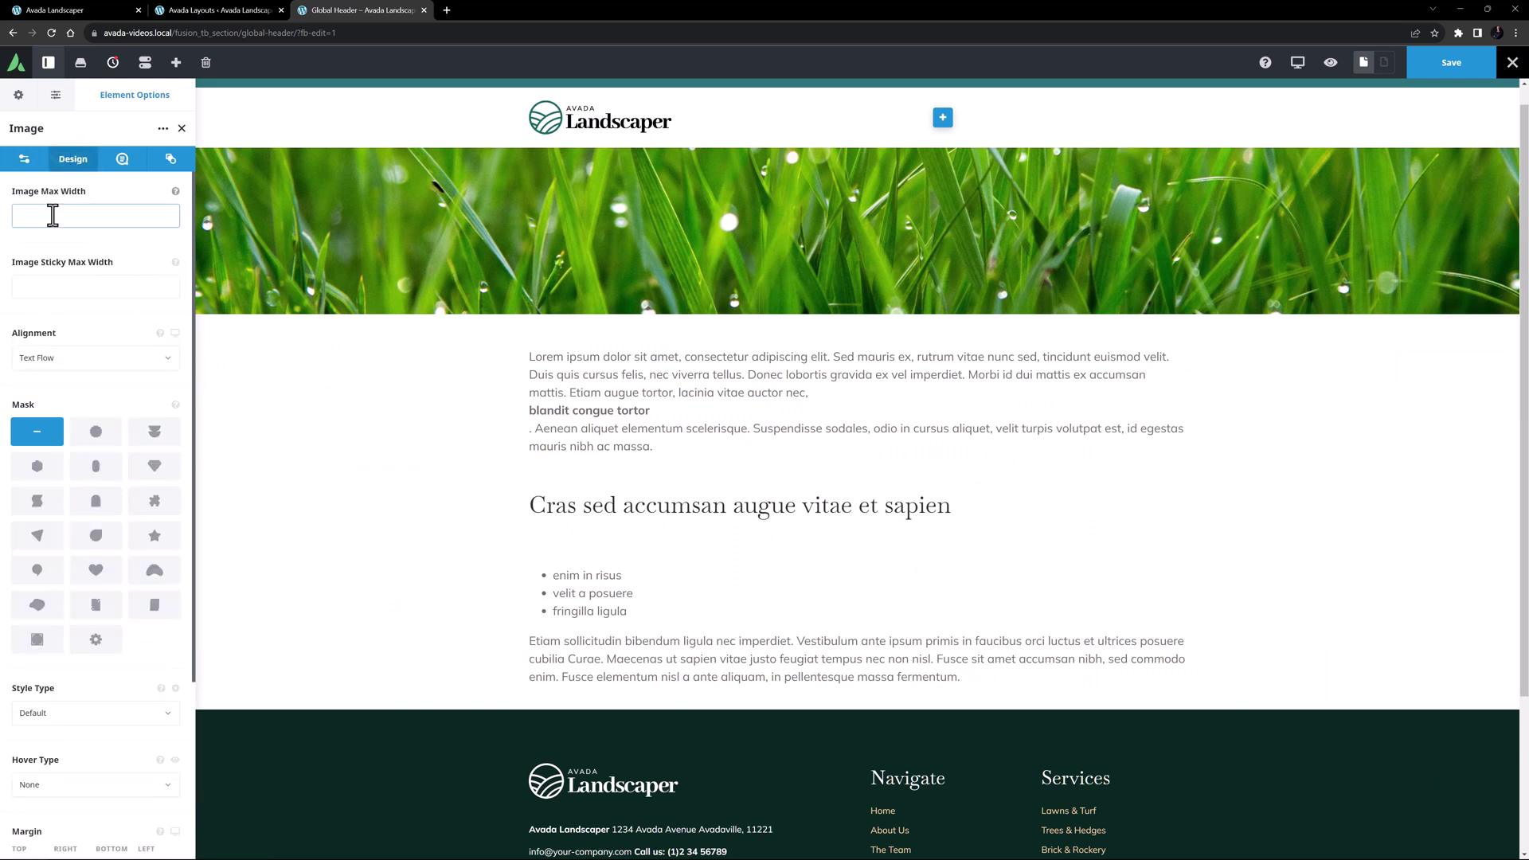
text(323px)
click(37, 289)
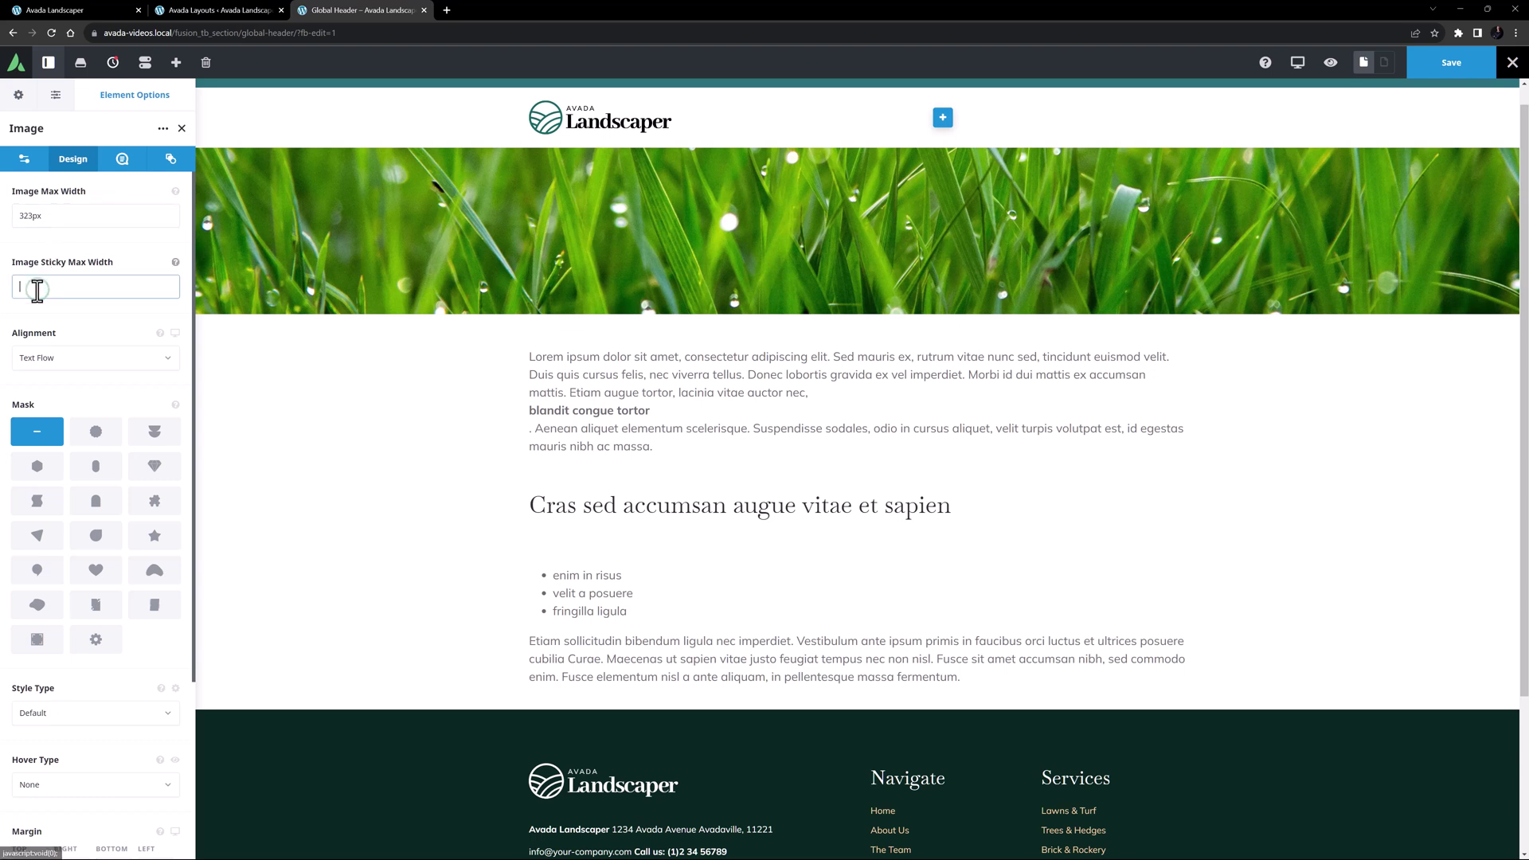
text(200px)
Step: Link the logo image to the dynamic Site URL, opening in the same window
click(19, 159)
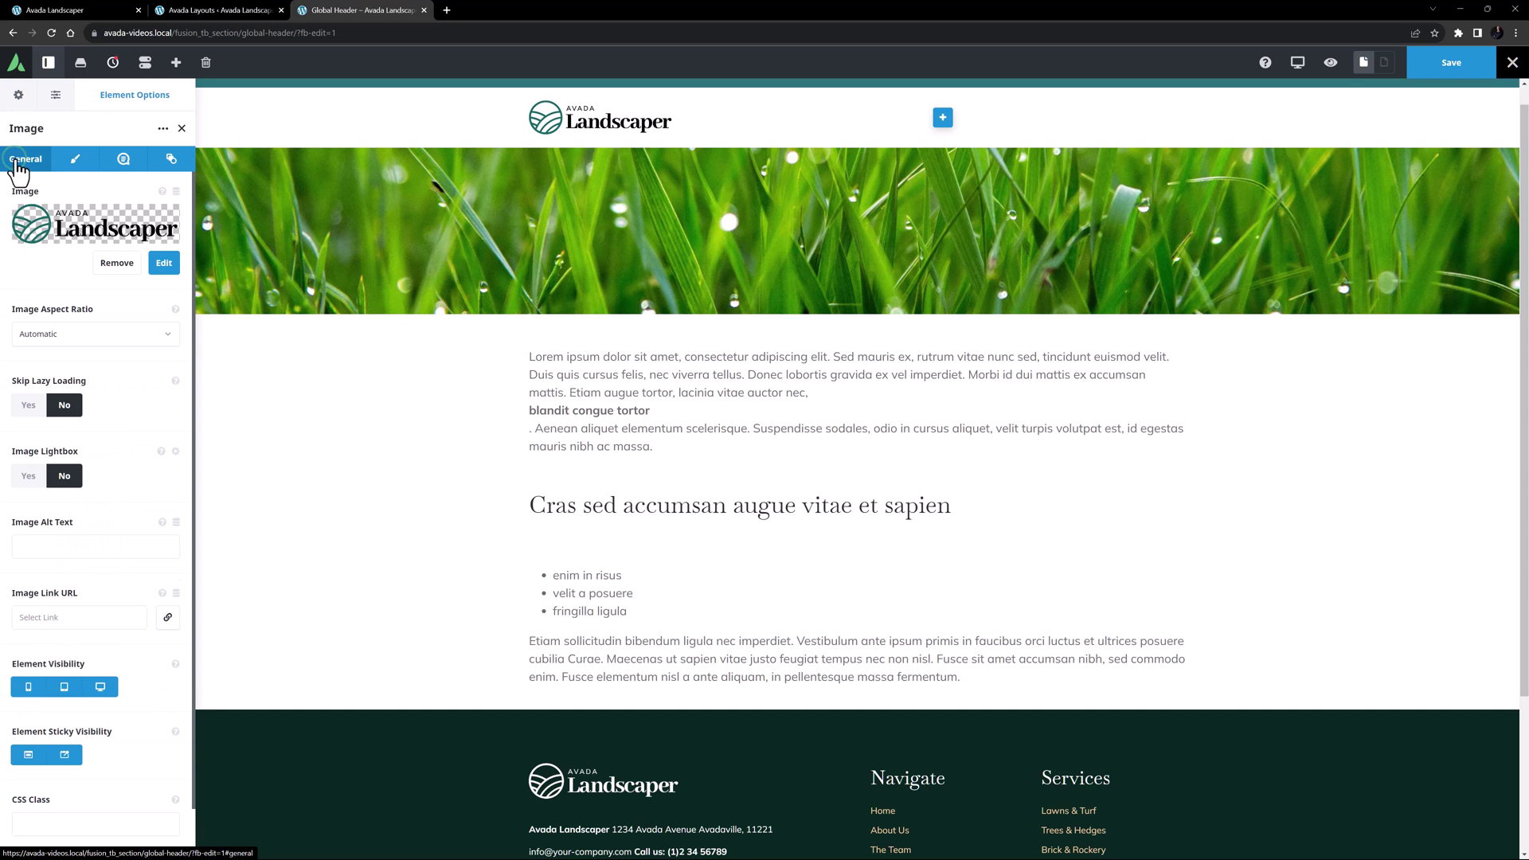
click(176, 594)
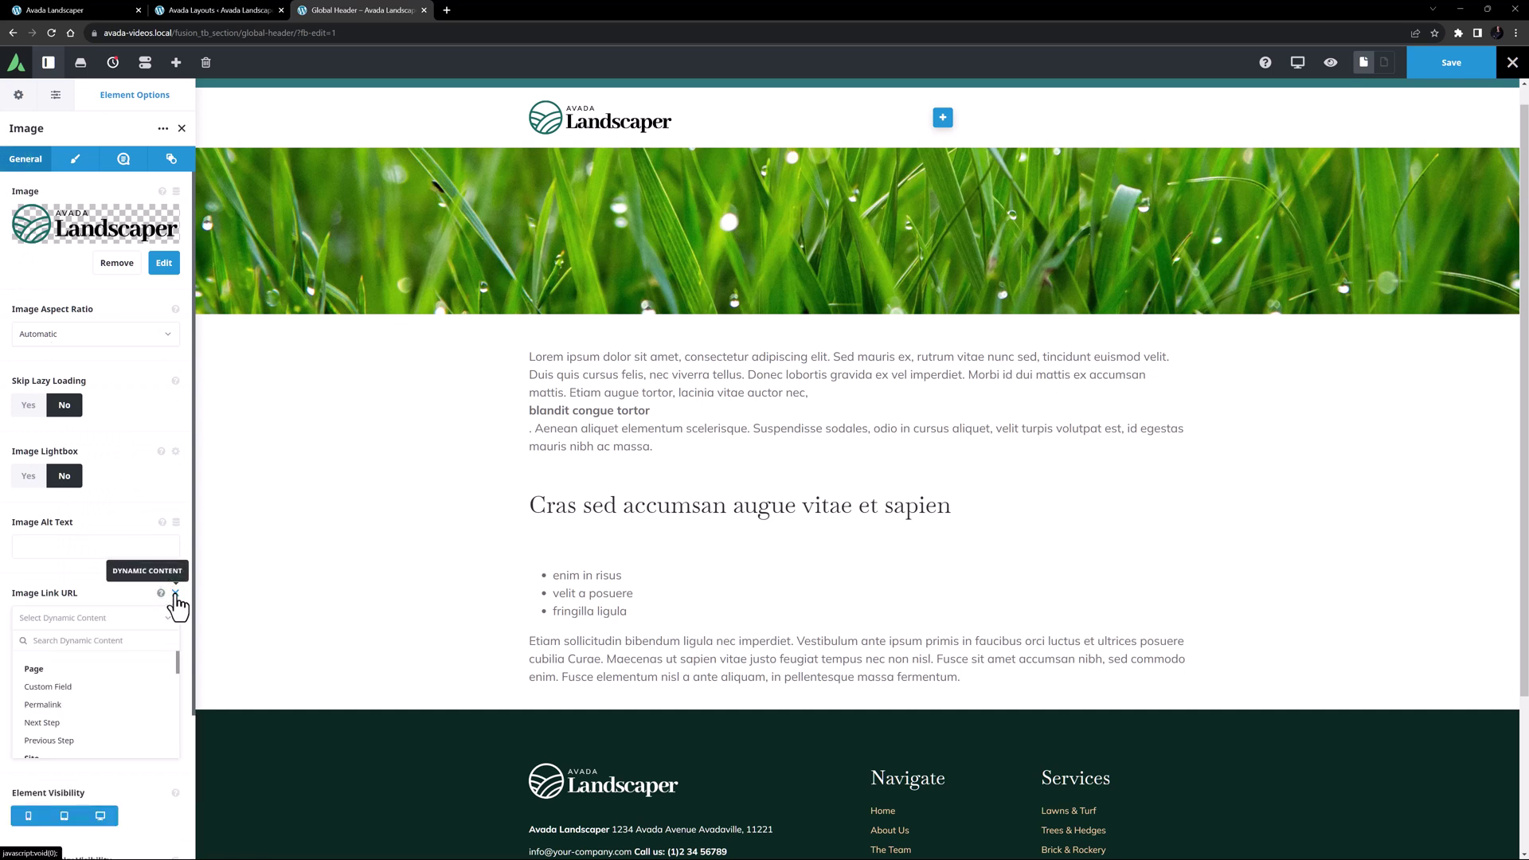
click(40, 717)
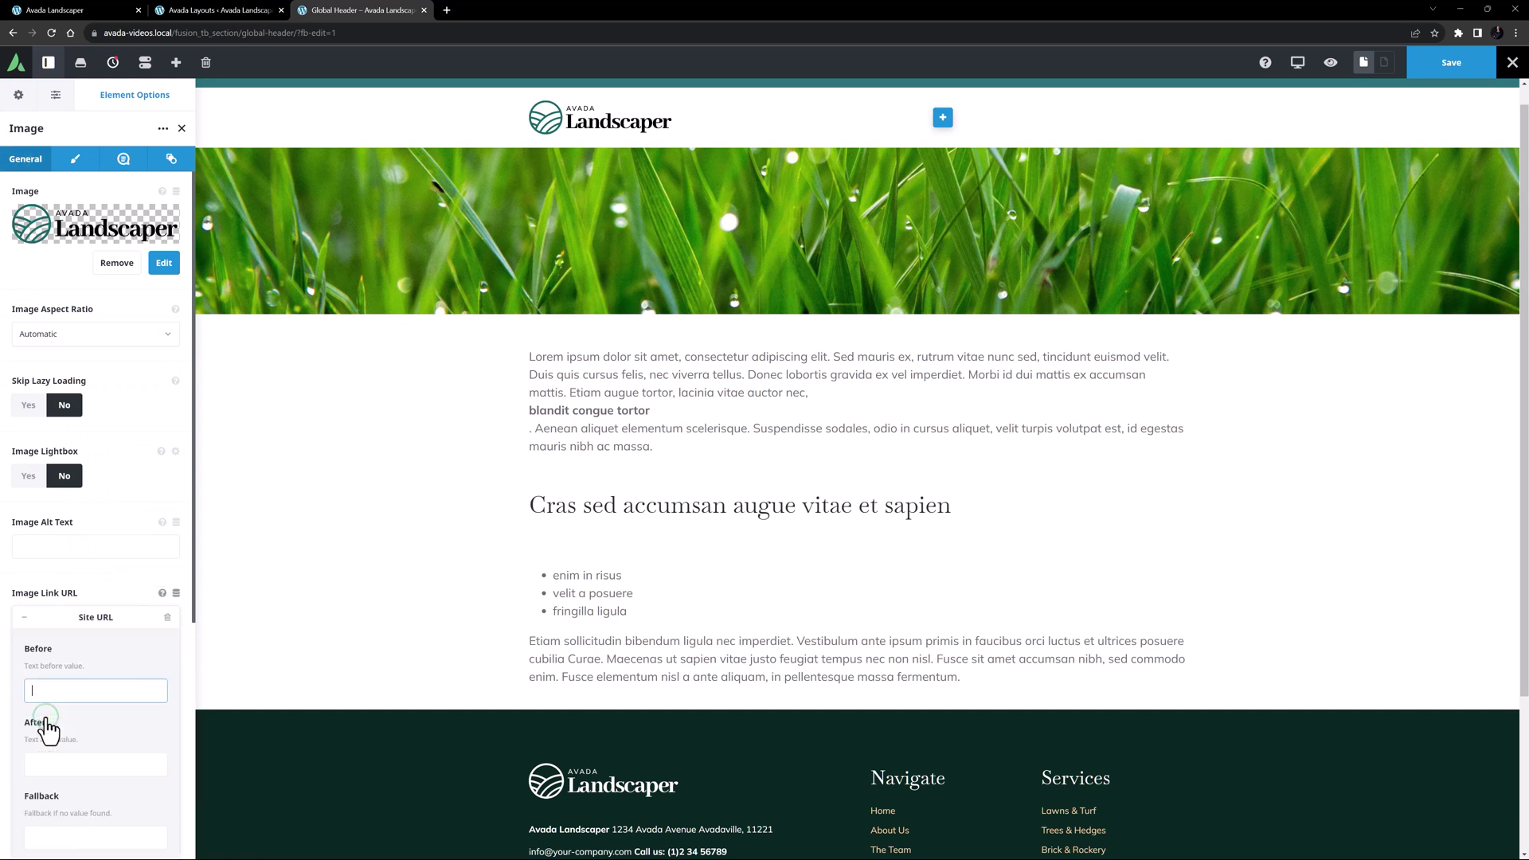
click(23, 619)
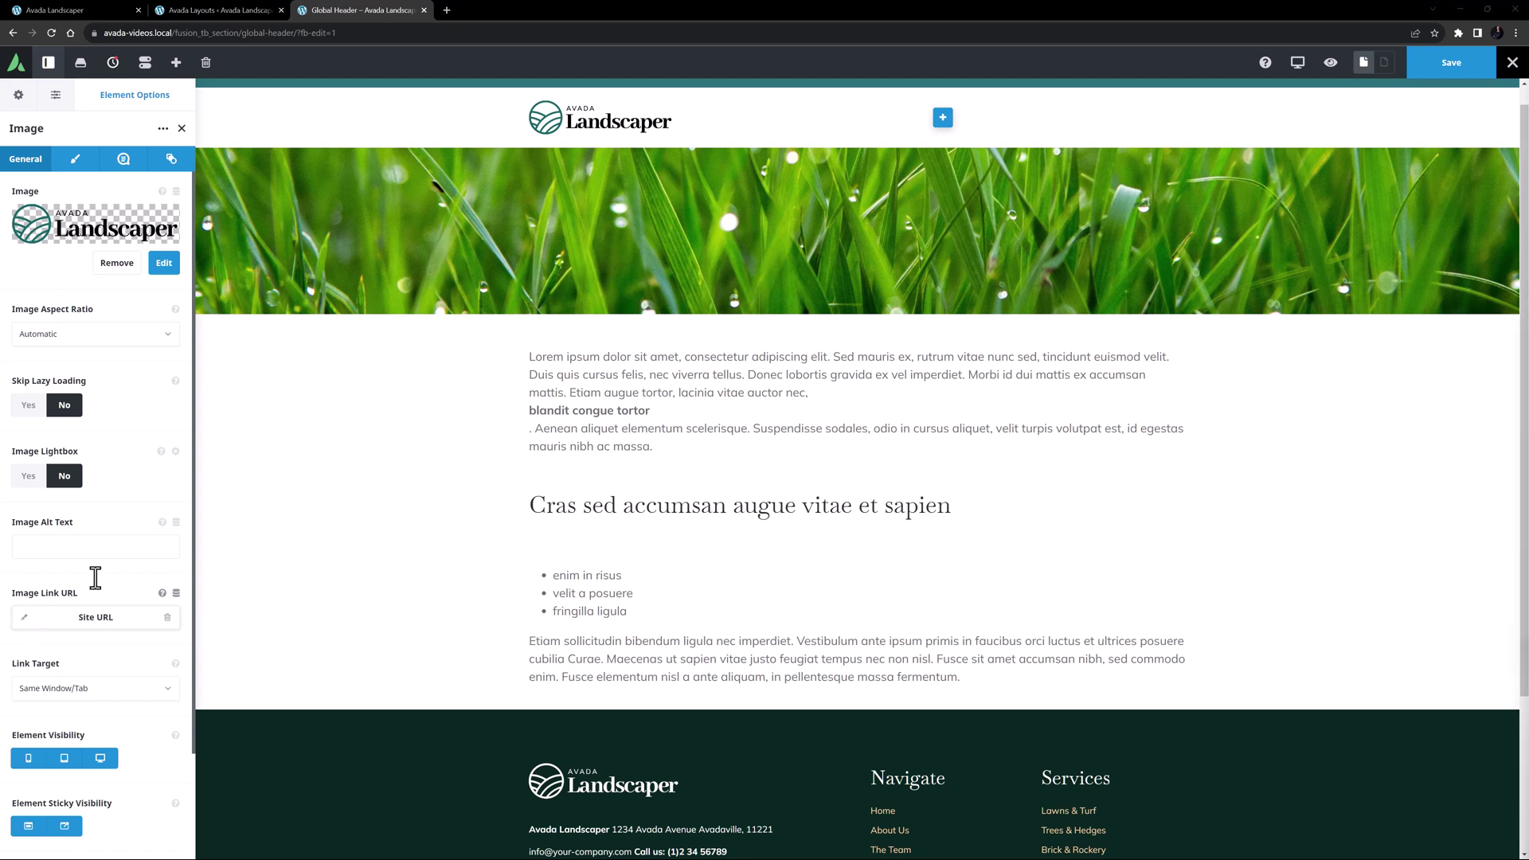
Step: Set the logo container's top padding to 20px
click(1480, 108)
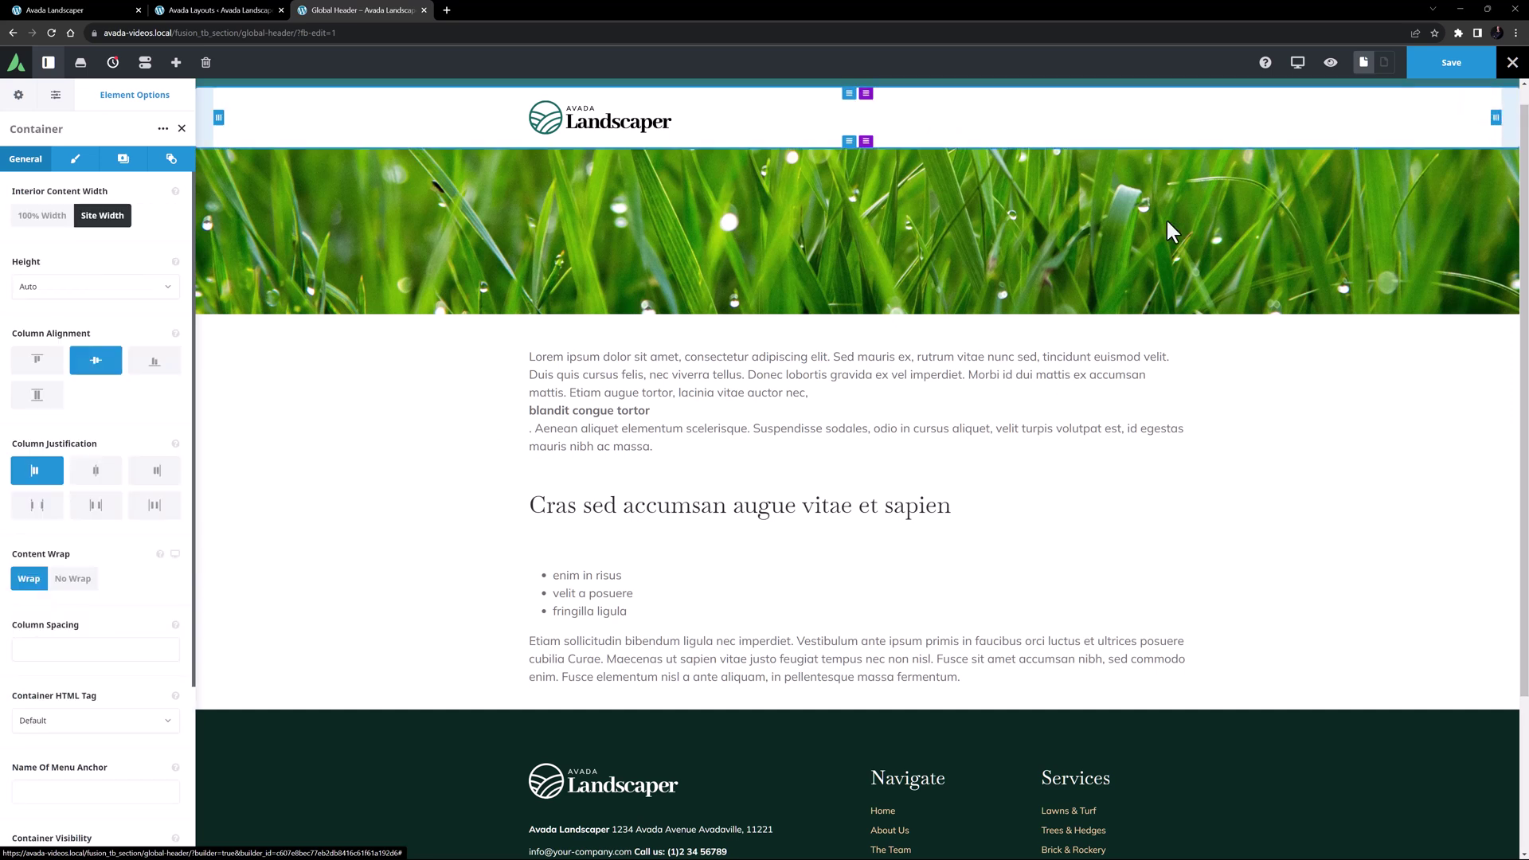
click(77, 162)
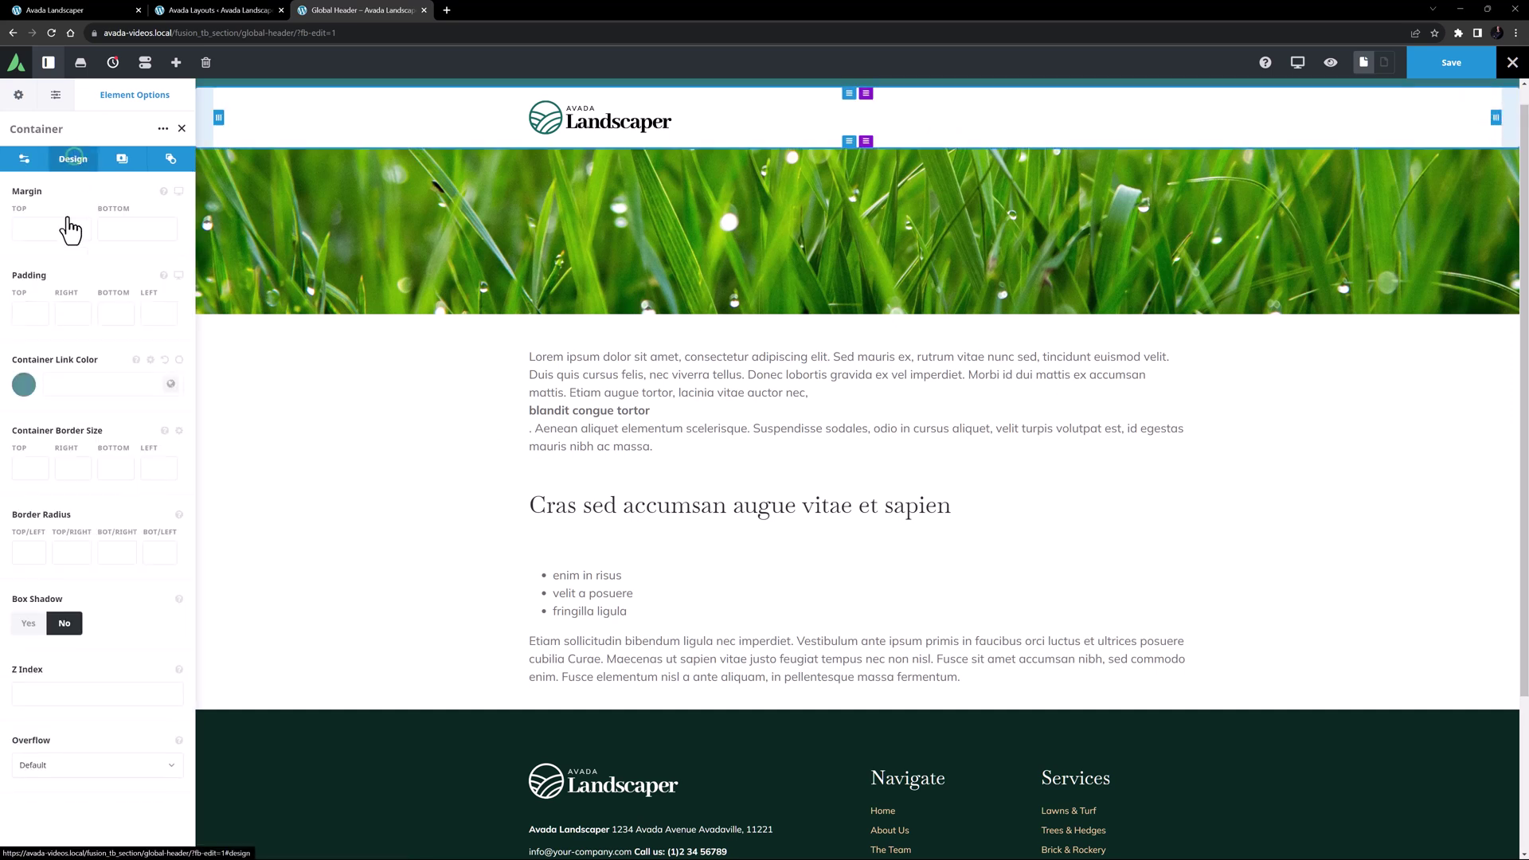
click(28, 314)
text(20px)
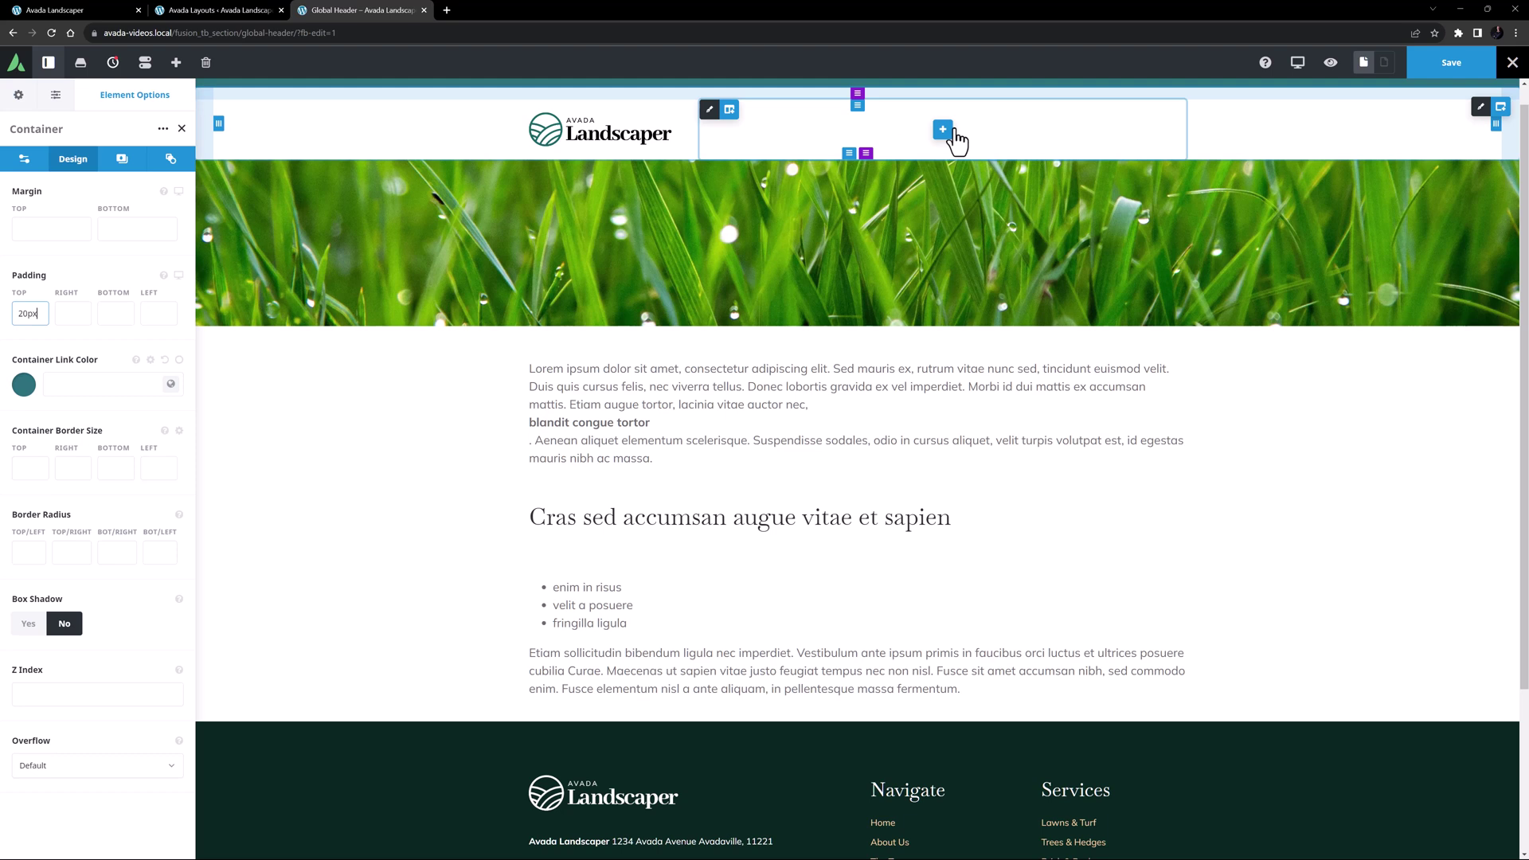
Step: Give the logo image a 20px bottom margin
click(590, 130)
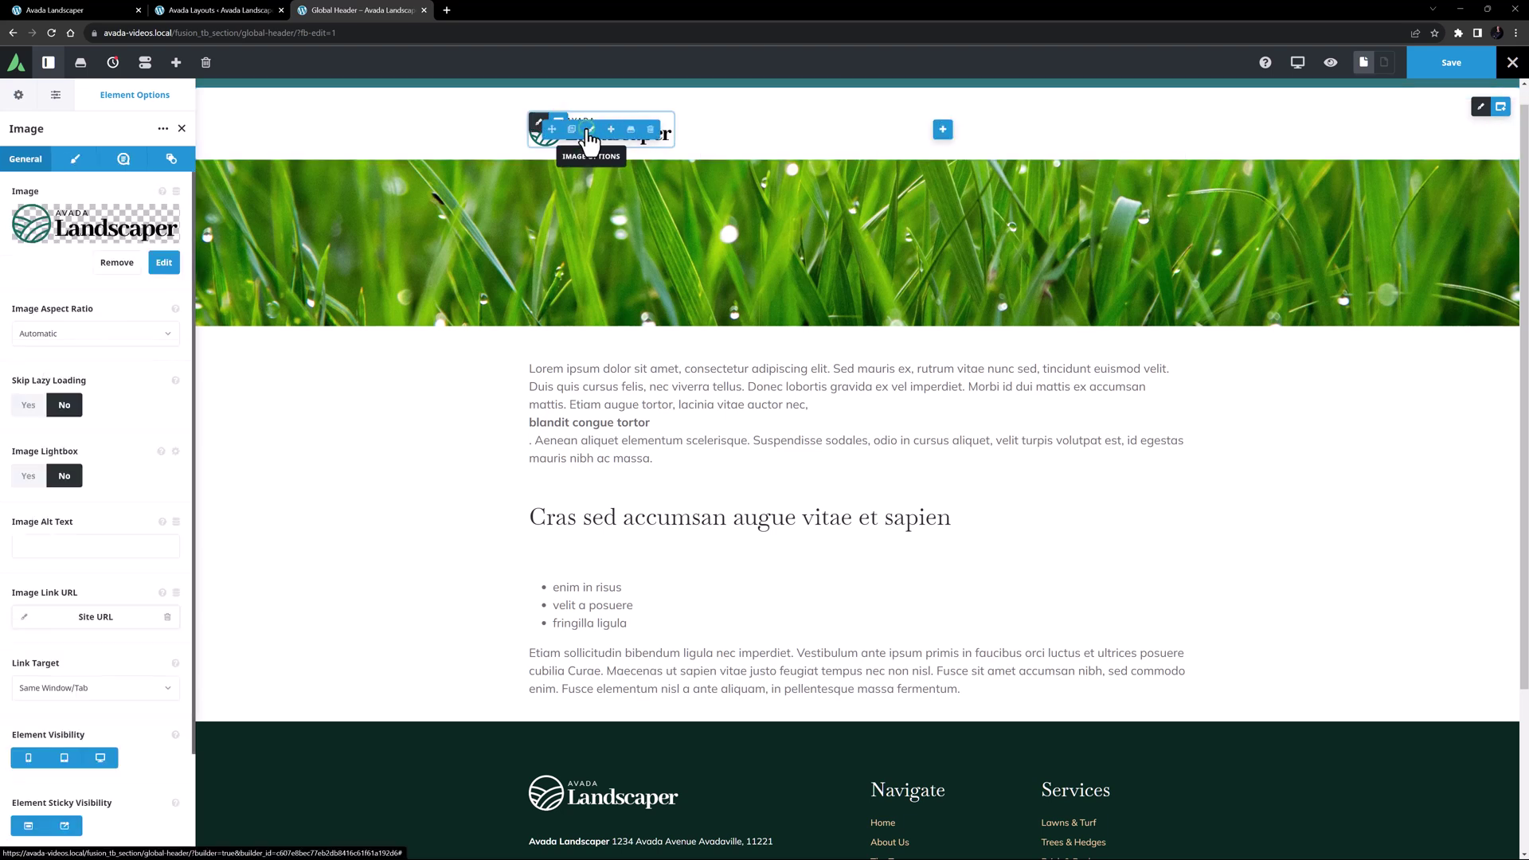
click(75, 158)
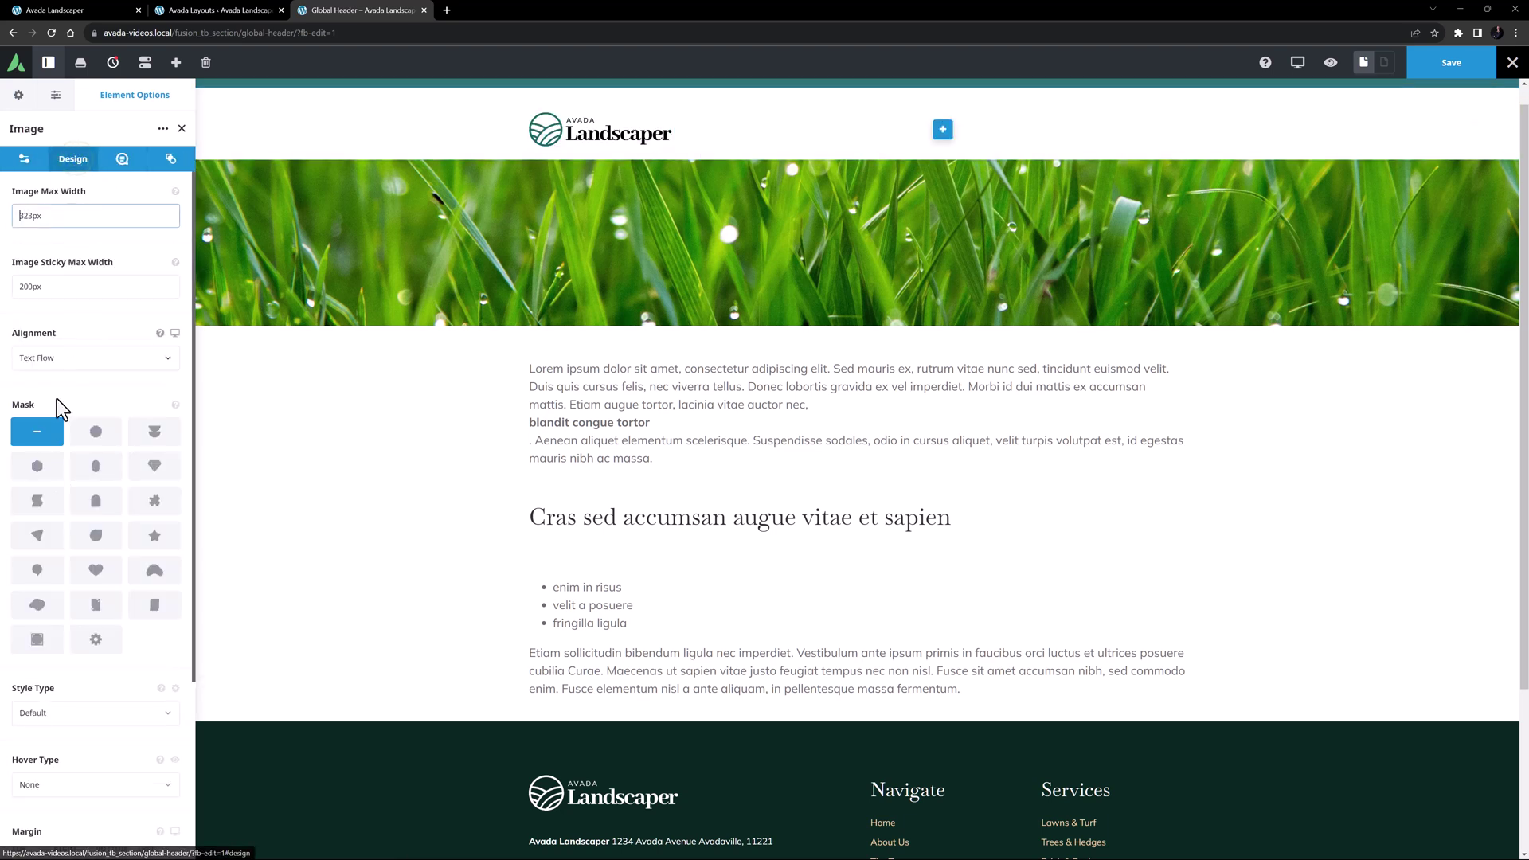
scroll(63, 409, down, 3)
click(114, 625)
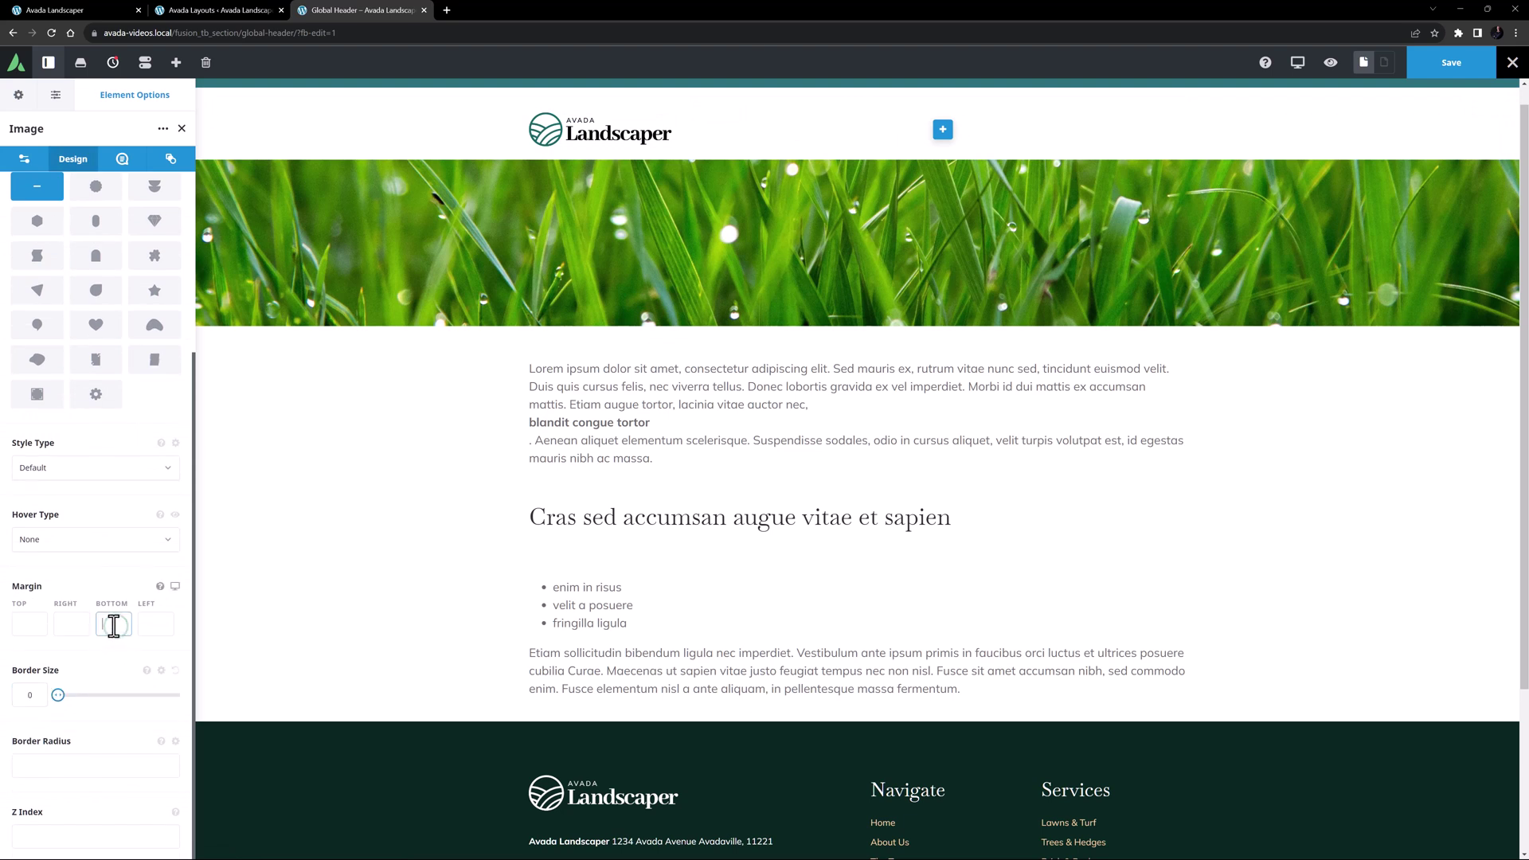
text(20px)
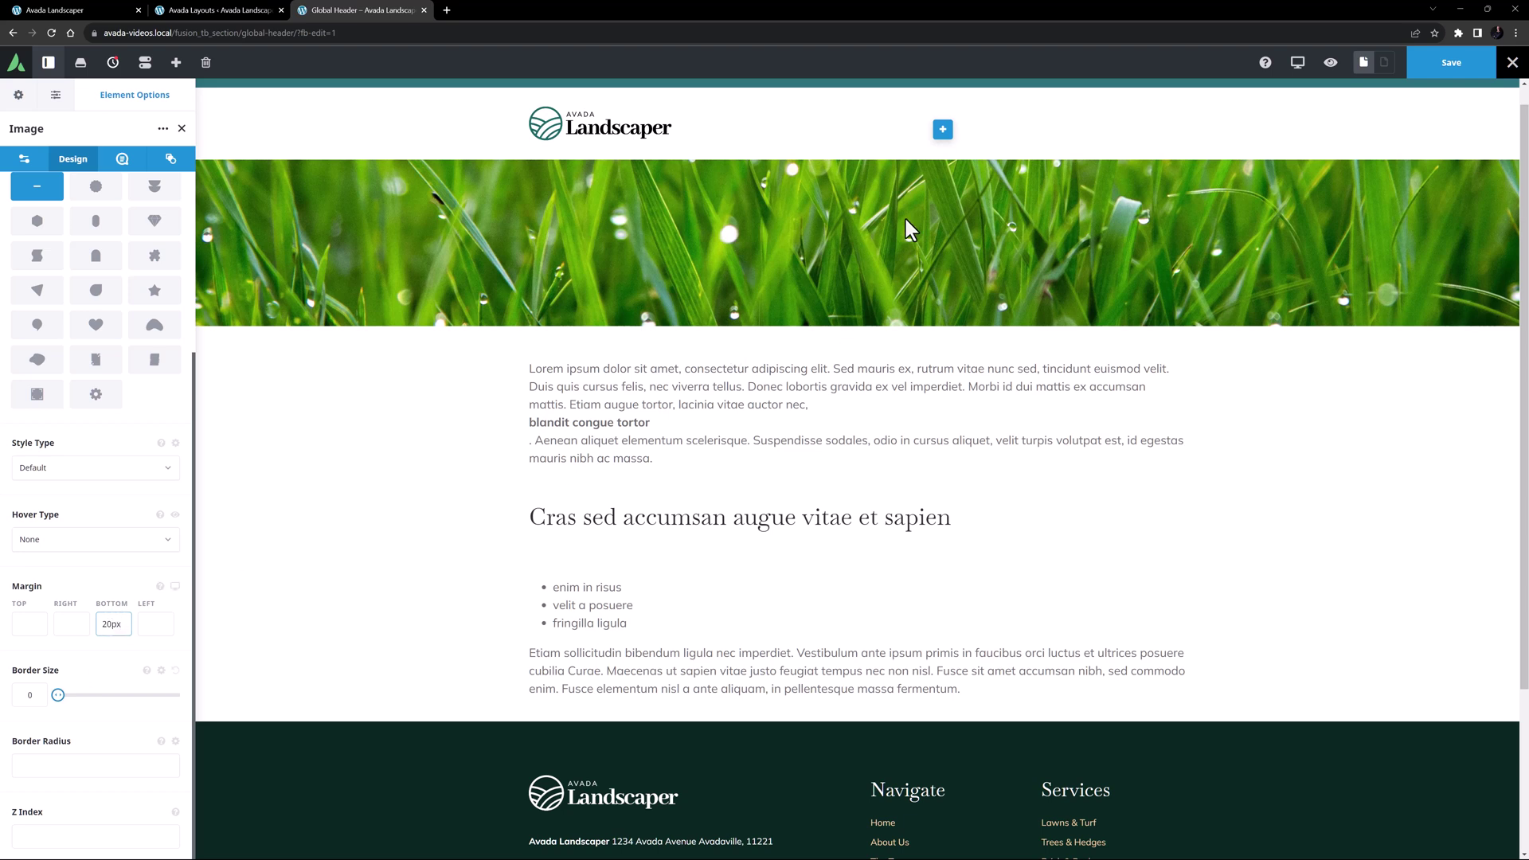
click(943, 127)
Step: Add a Menu element to the header showing the Landscaper Main Menu
click(166, 390)
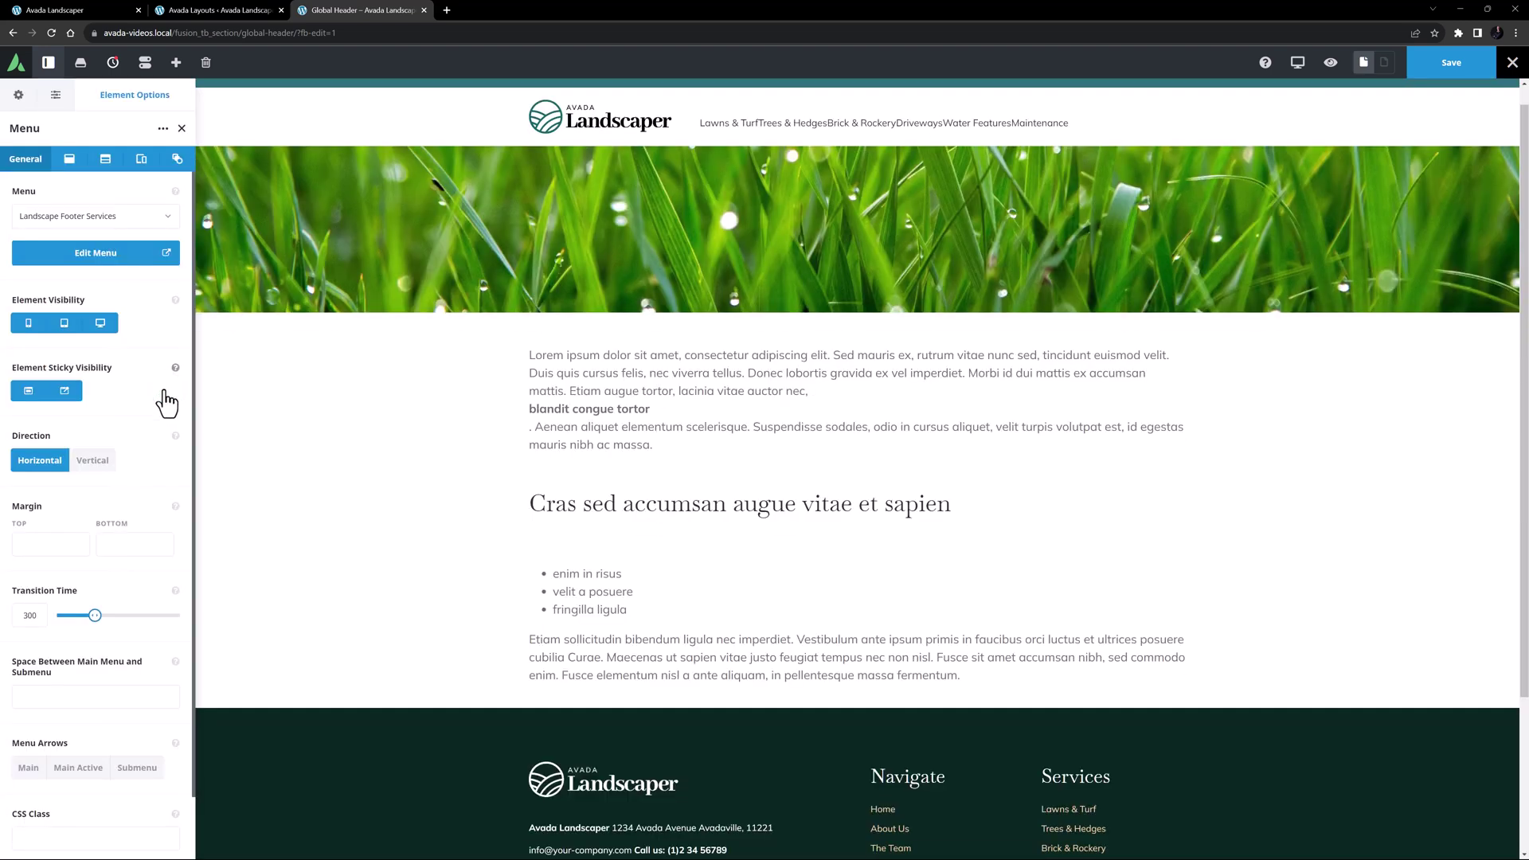
click(94, 217)
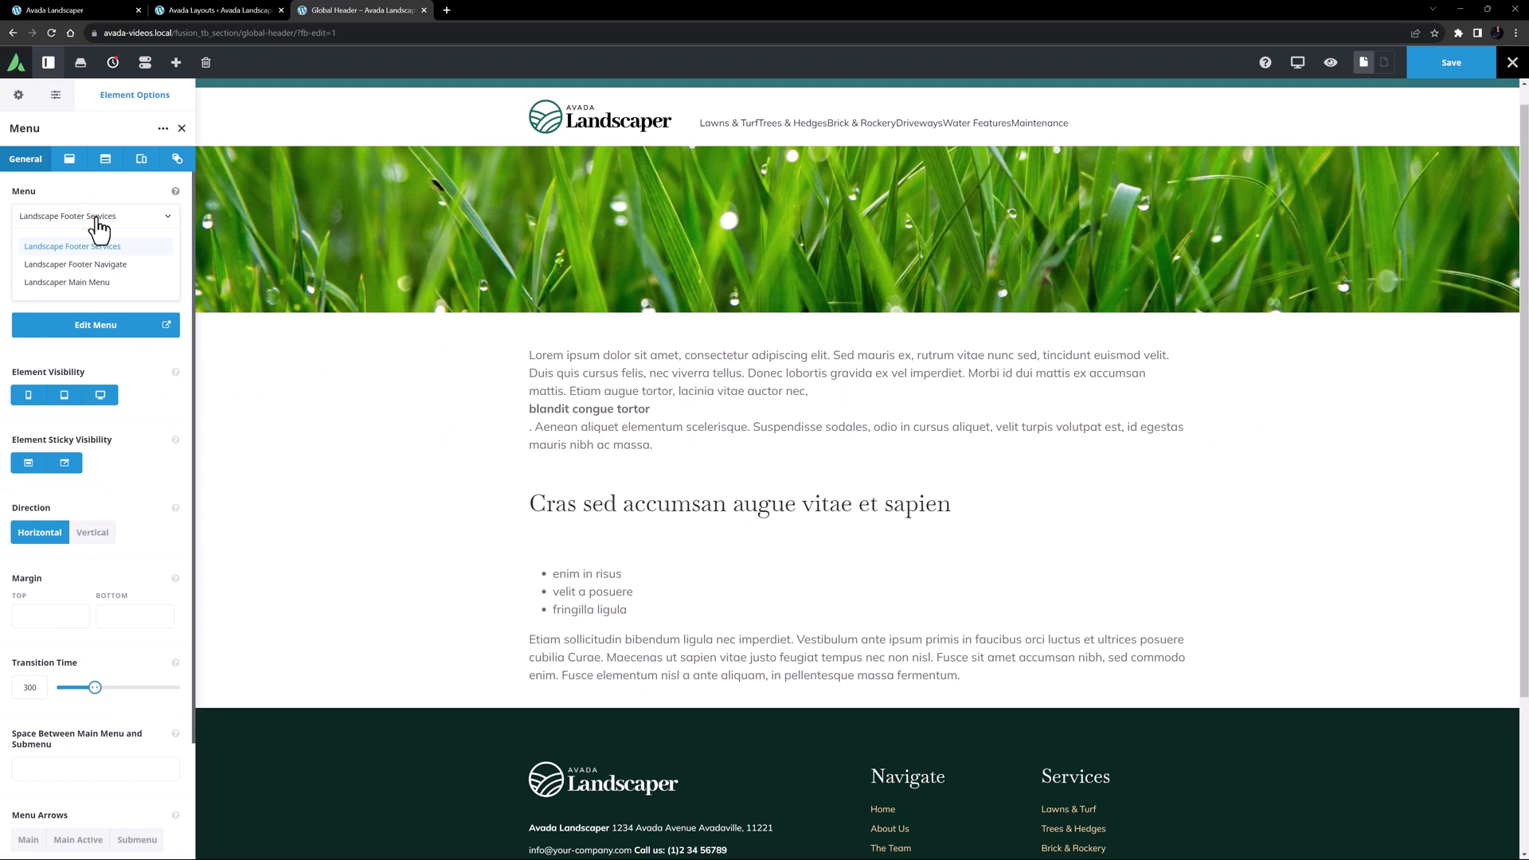
click(85, 283)
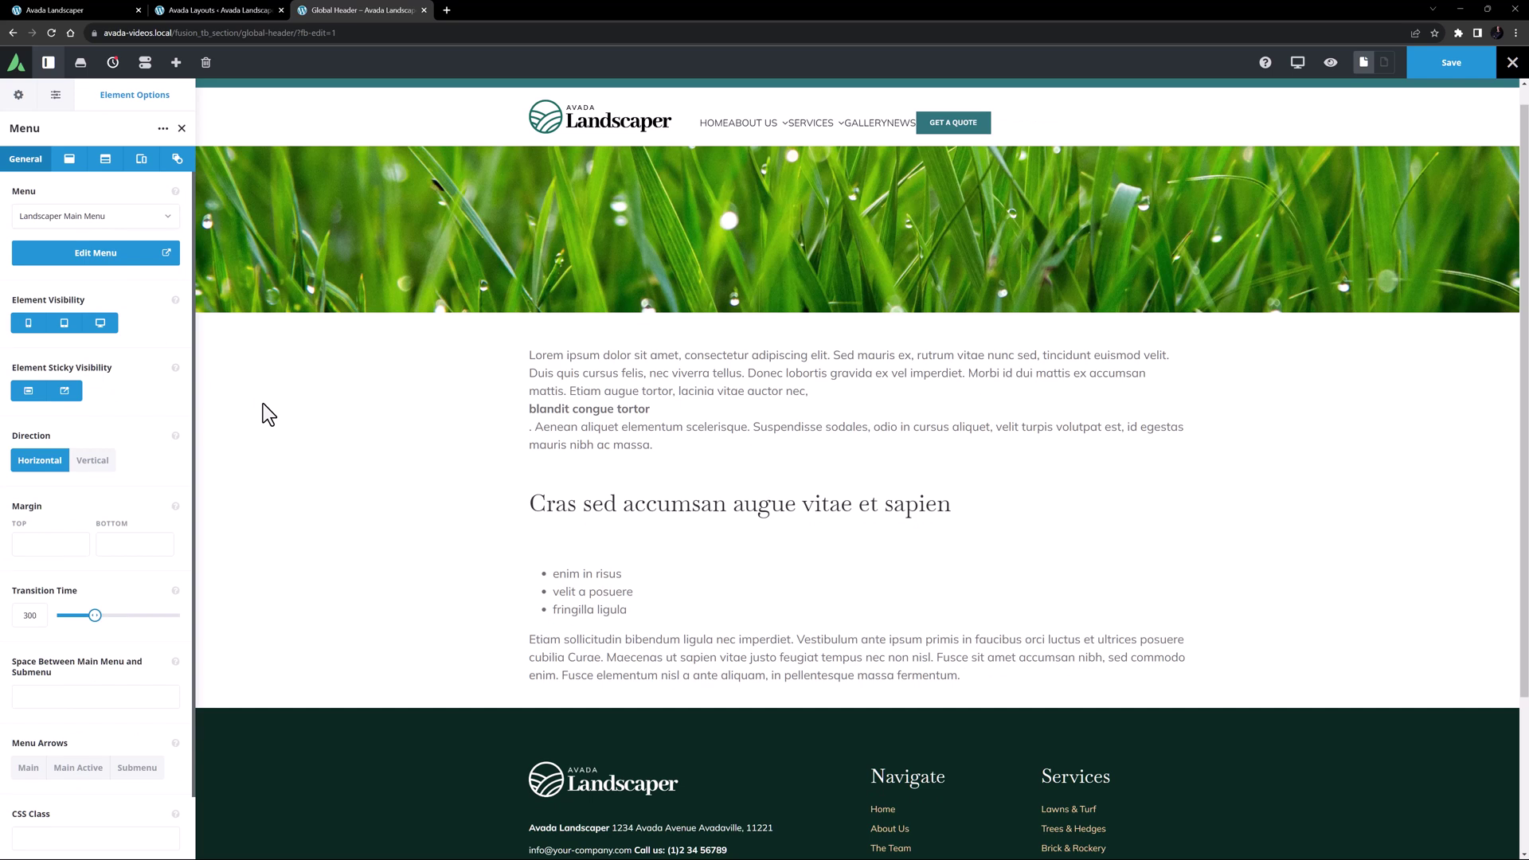
Step: Set the menu's minimum height to 80px and its sticky minimum height to 65px
click(69, 160)
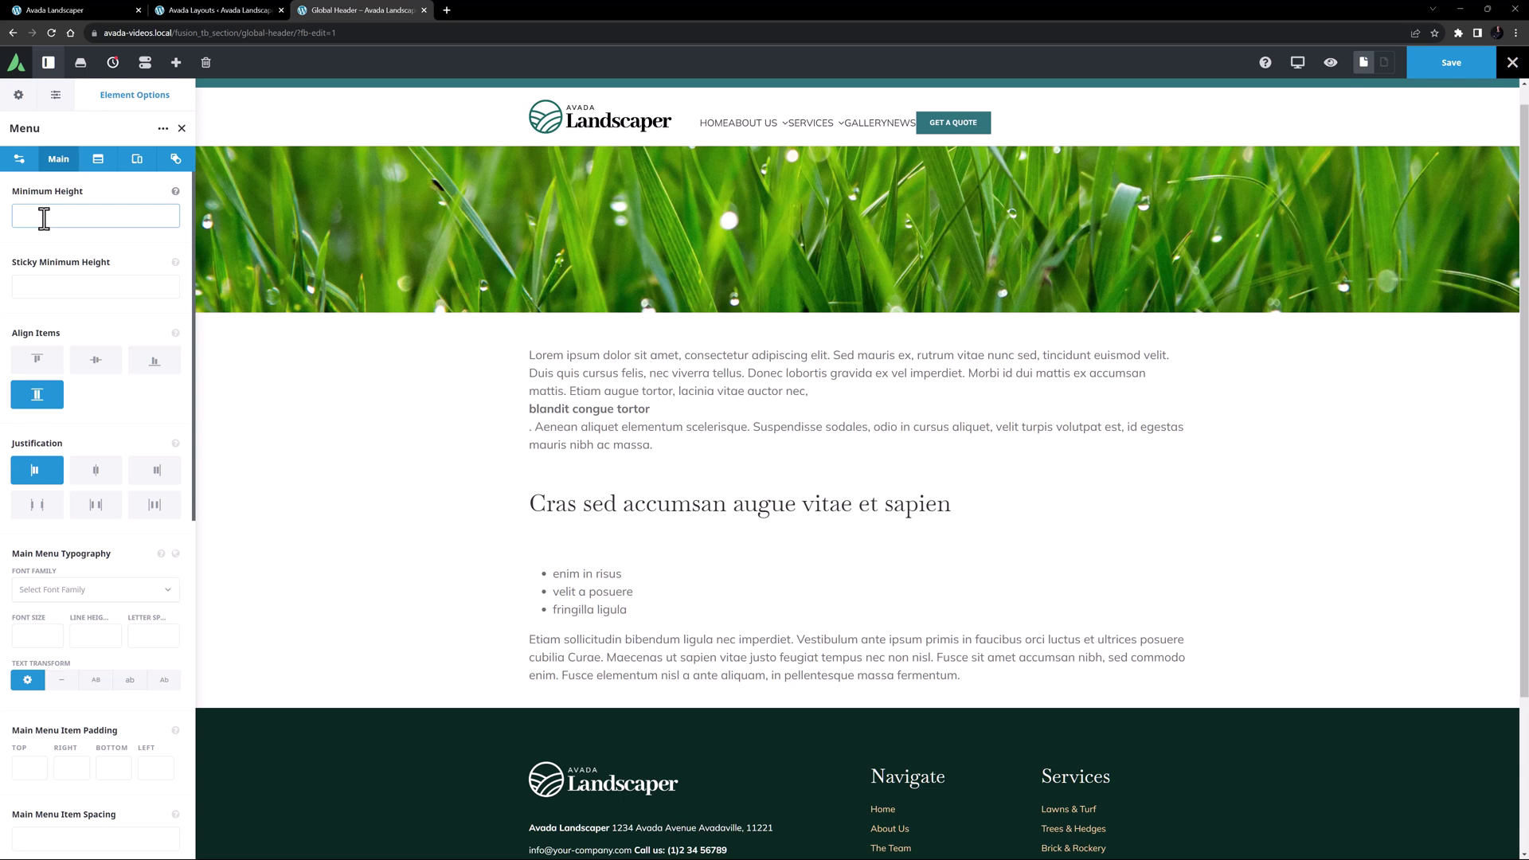
text(80px)
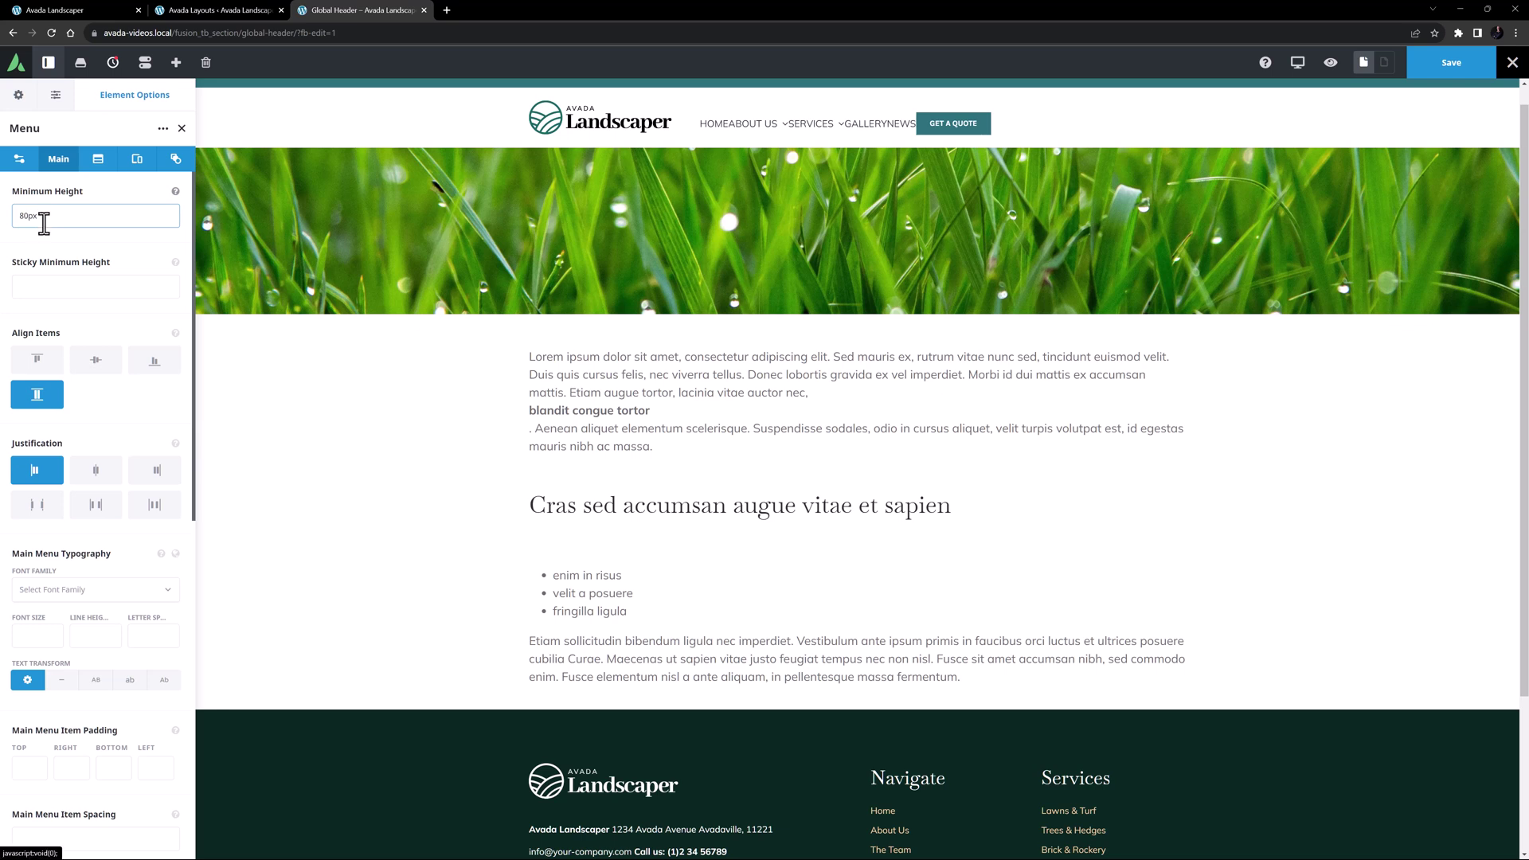
click(22, 293)
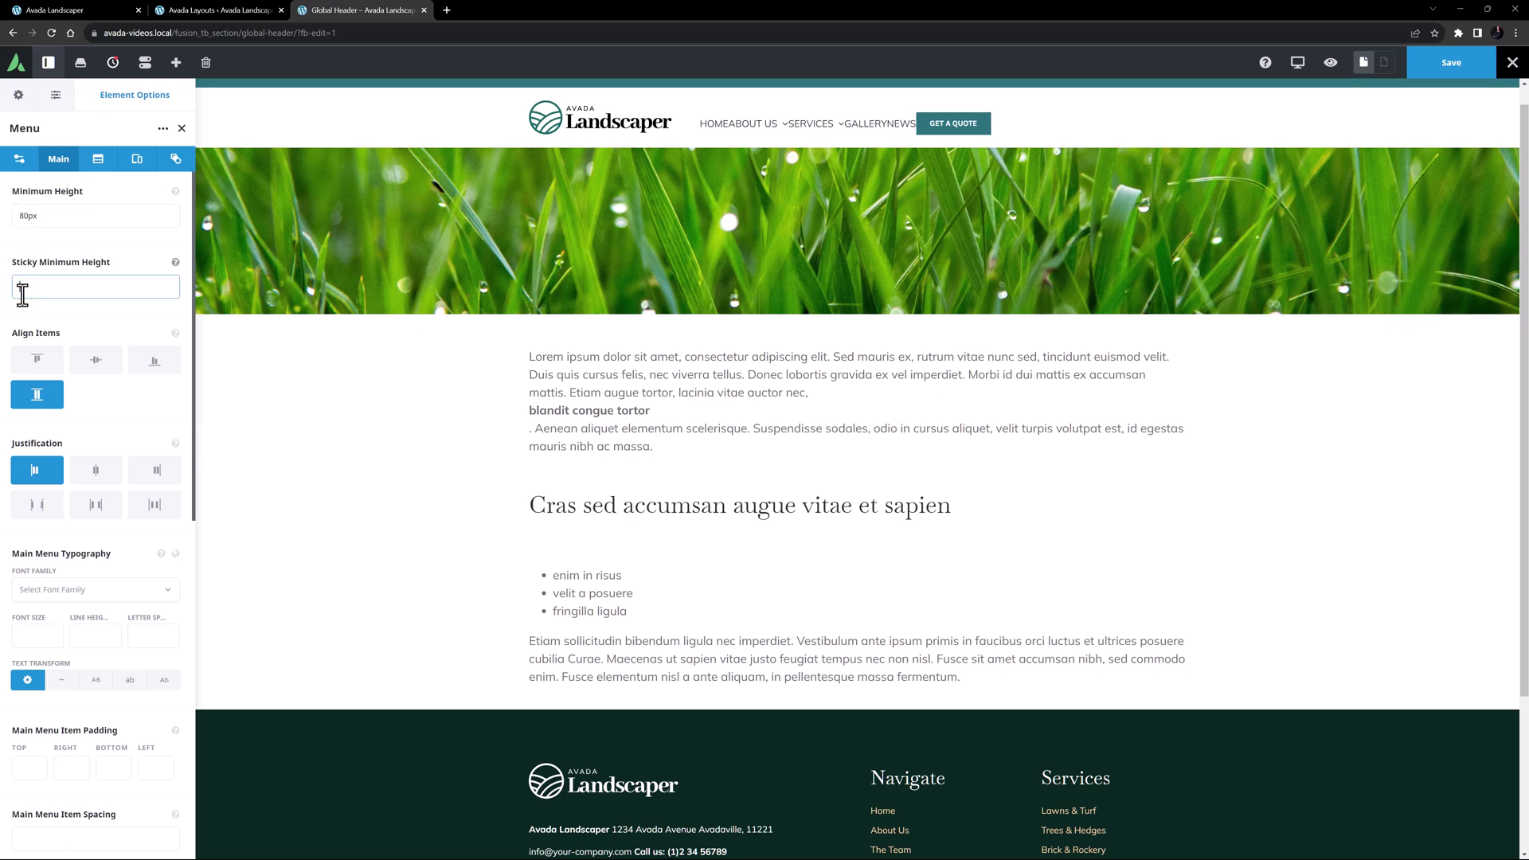
text(60px)
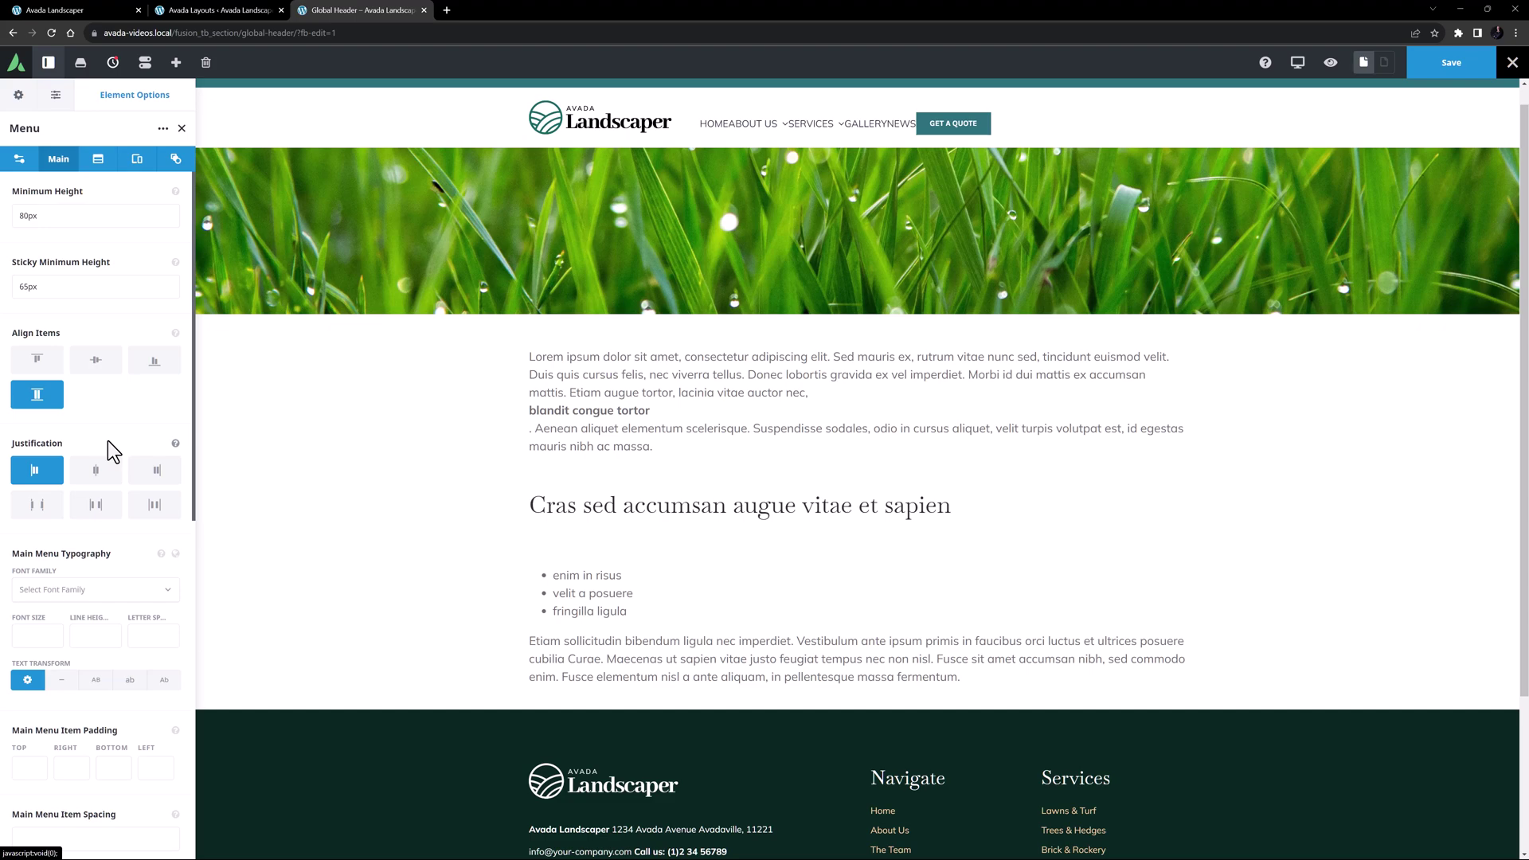
Step: Align the menu items to Flex End and apply the Lead global typography preset
click(154, 471)
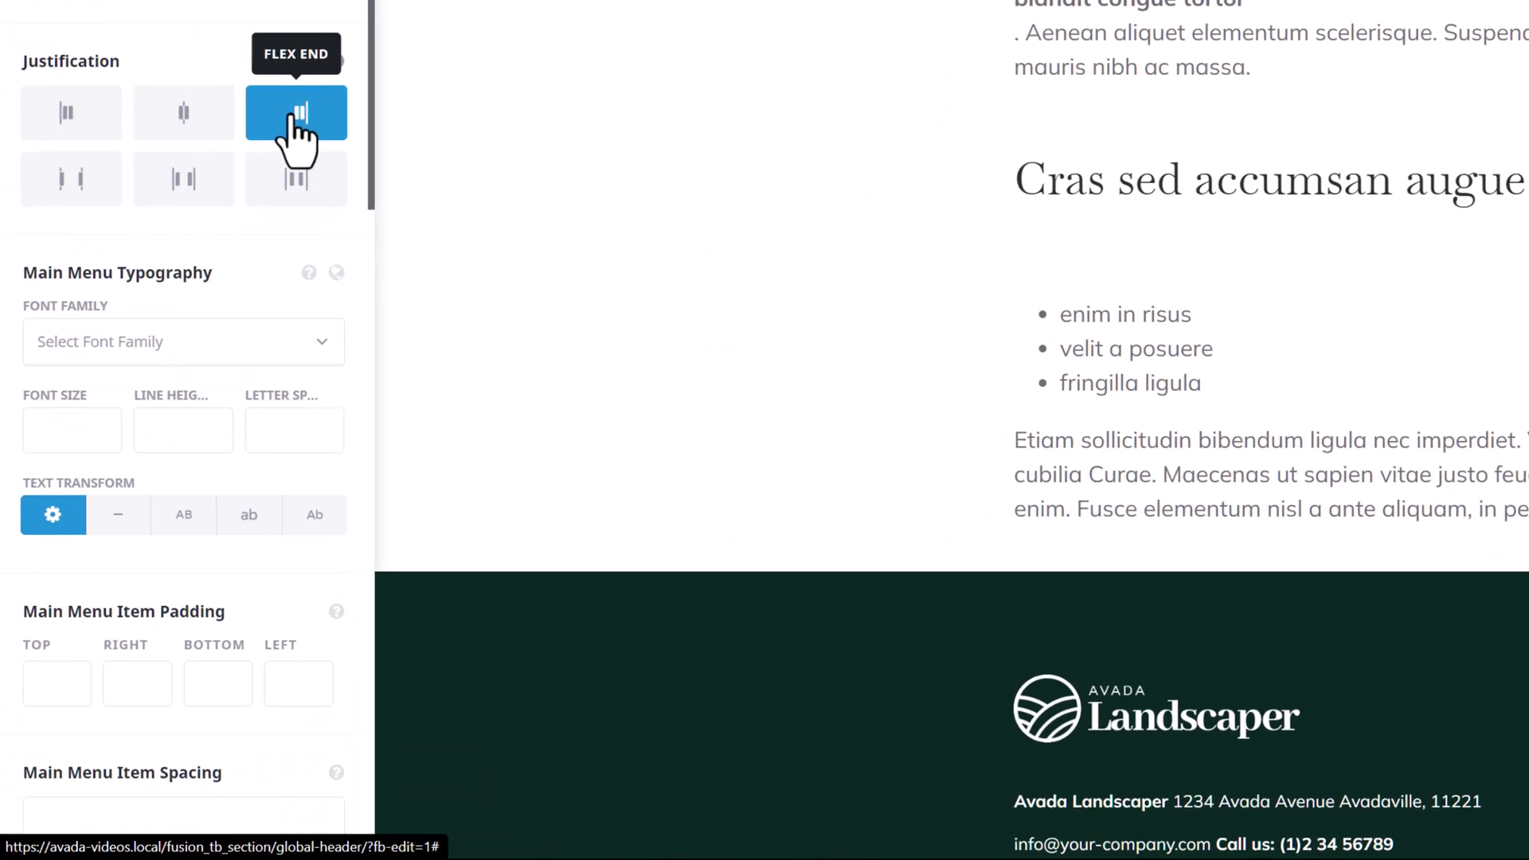
click(336, 275)
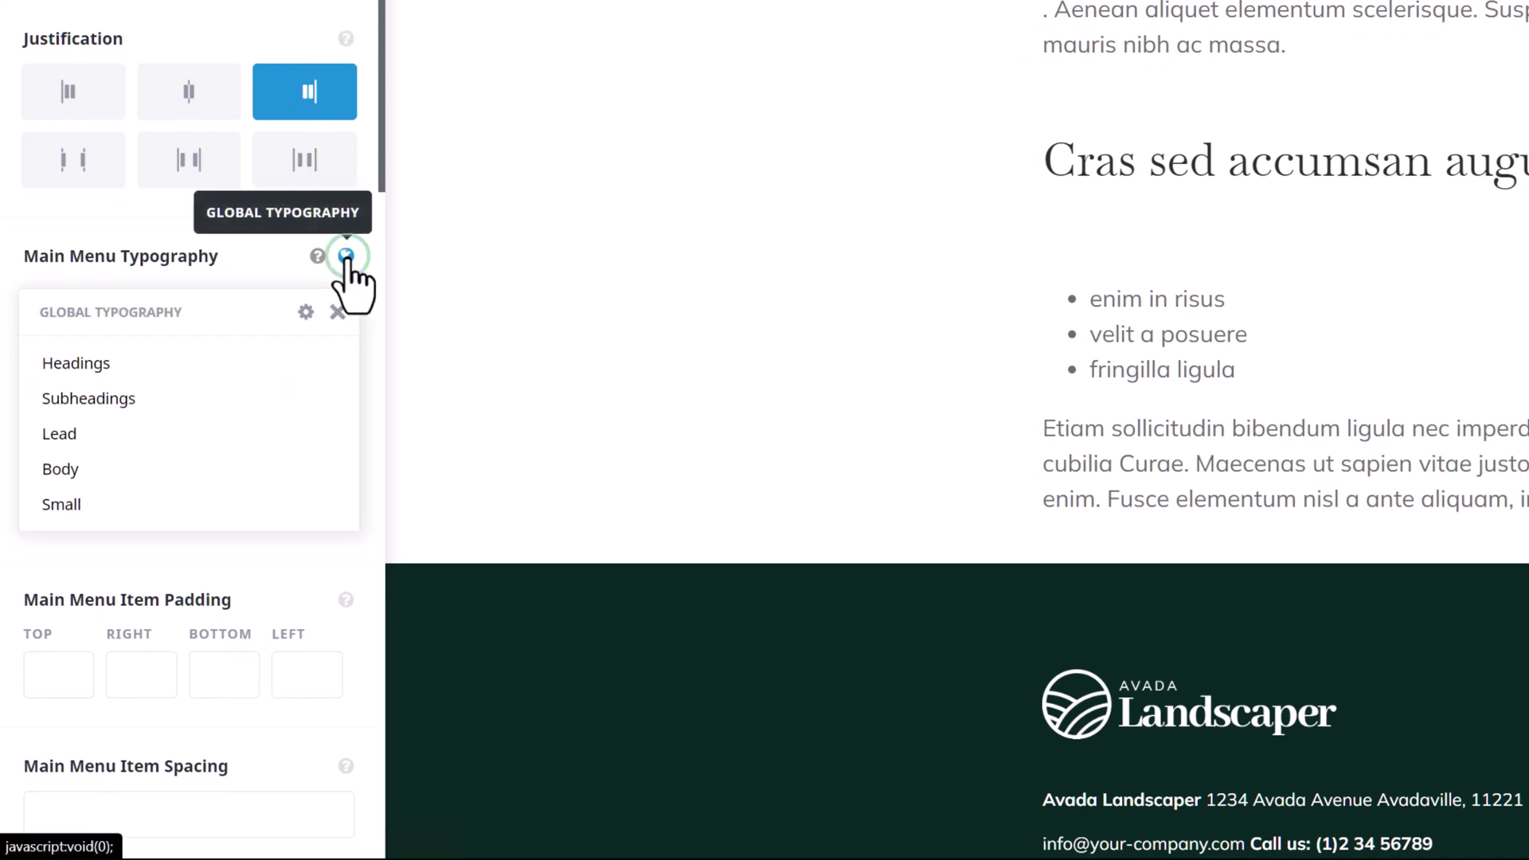
click(160, 435)
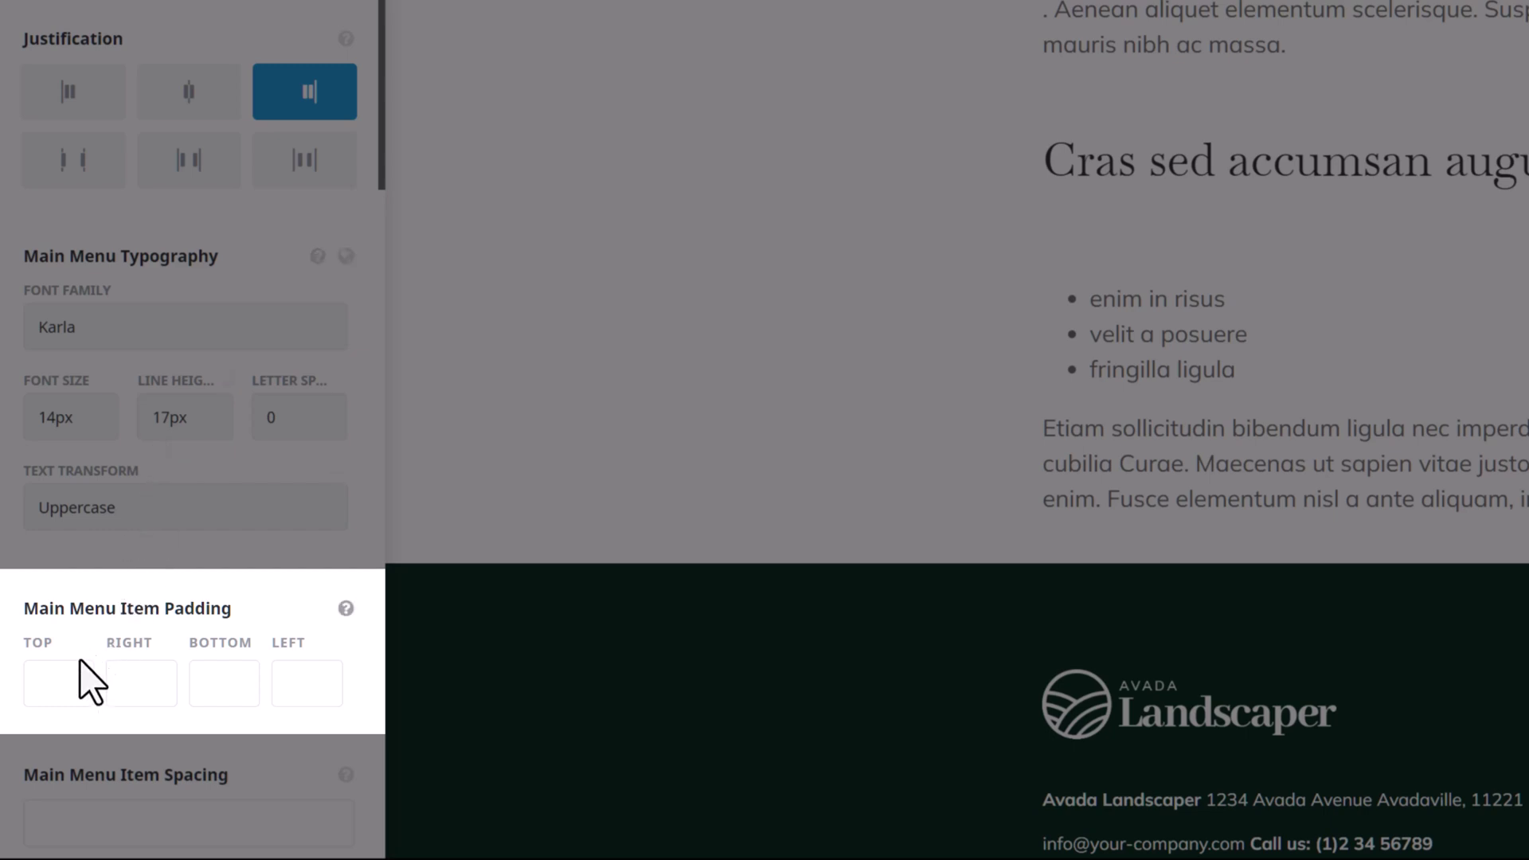
Step: Give menu items 10px top, 20px right and 10px bottom padding
click(75, 676)
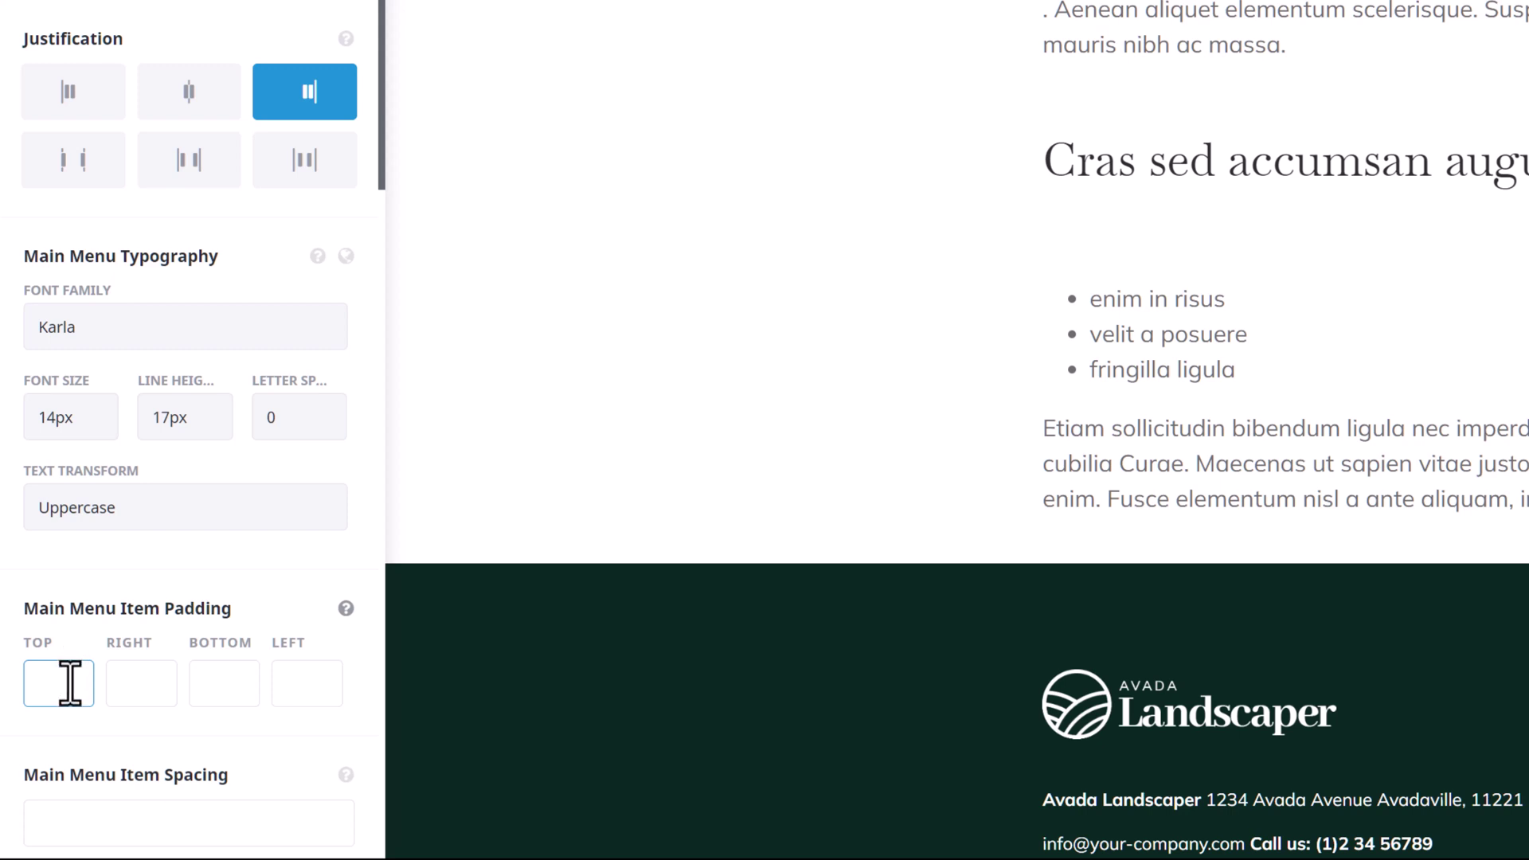
text(10px)
key(Tab)
key(Tab)
text(10px)
click(126, 684)
text(20px)
key(Tab)
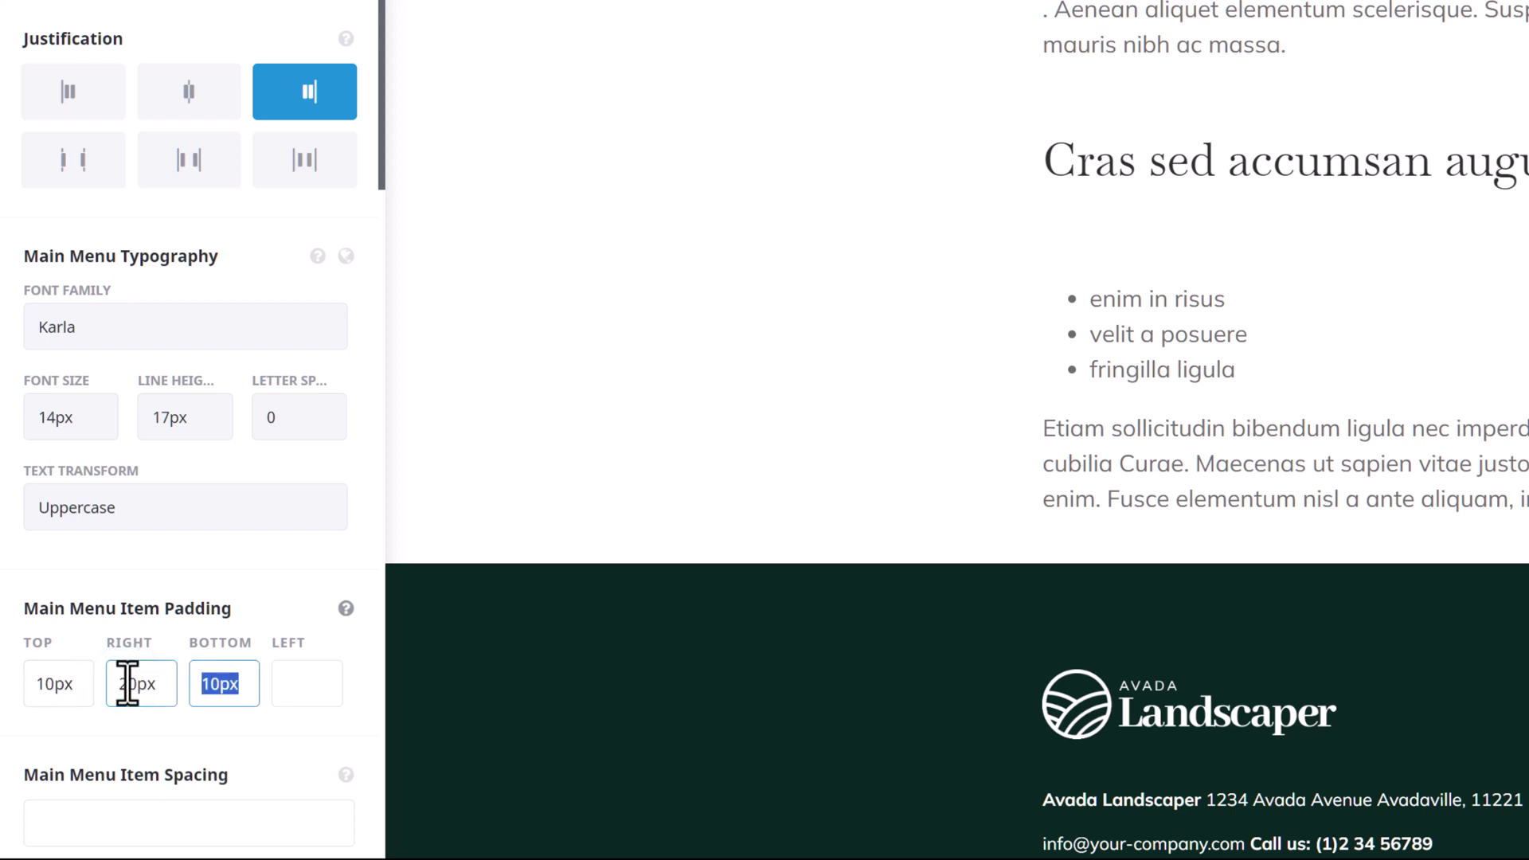
Step: Set menu item left padding to 20px and item spacing to 15px
key(Tab)
text(20px)
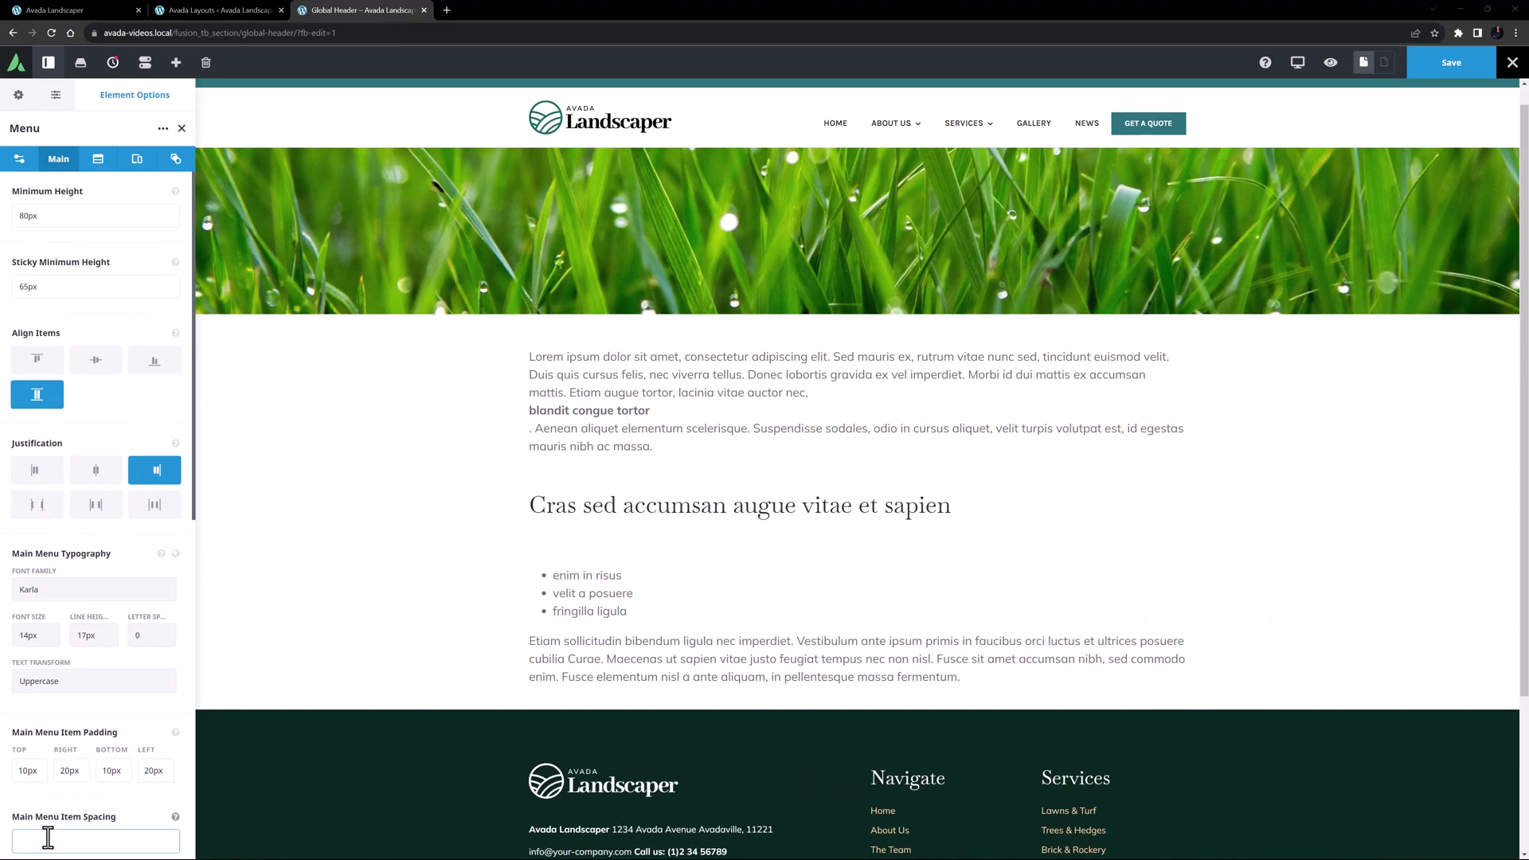
click(47, 837)
text(15px)
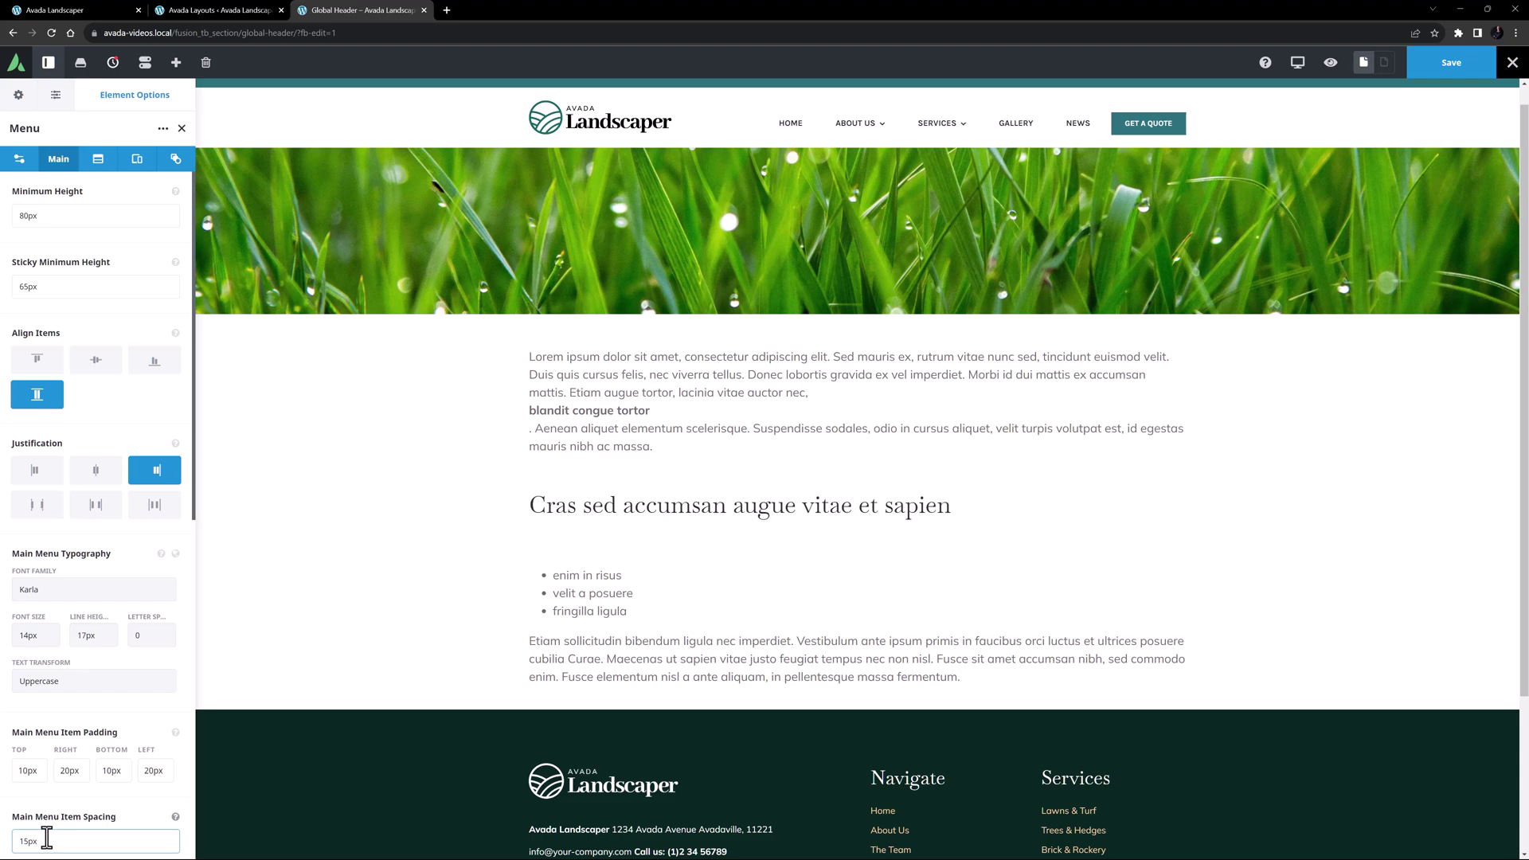
Step: Round the menu items' top-left and top-right corners to 10px
scroll(47, 838, down, 7)
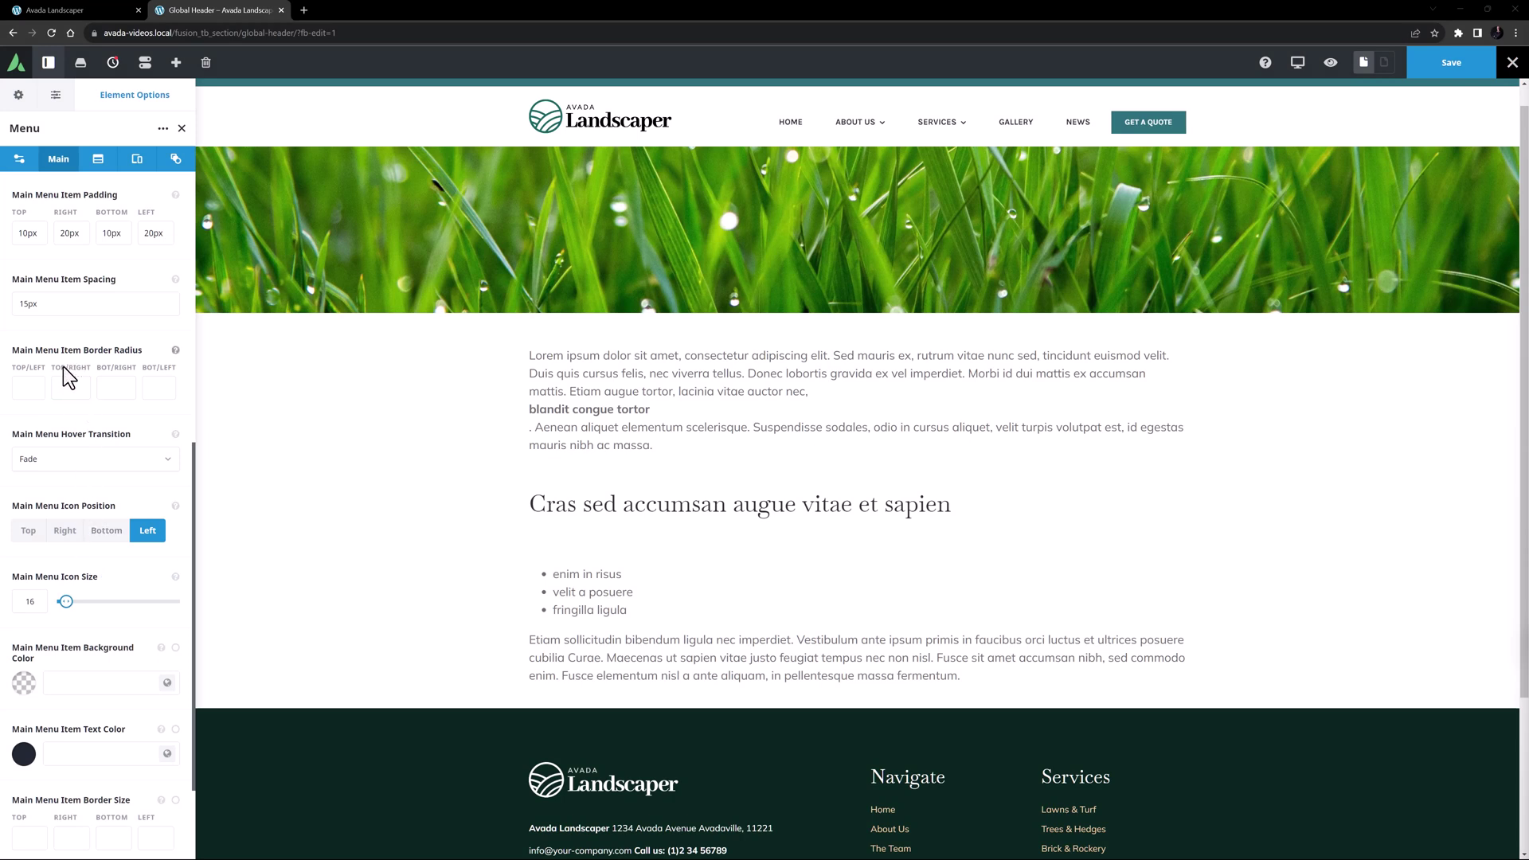
click(23, 387)
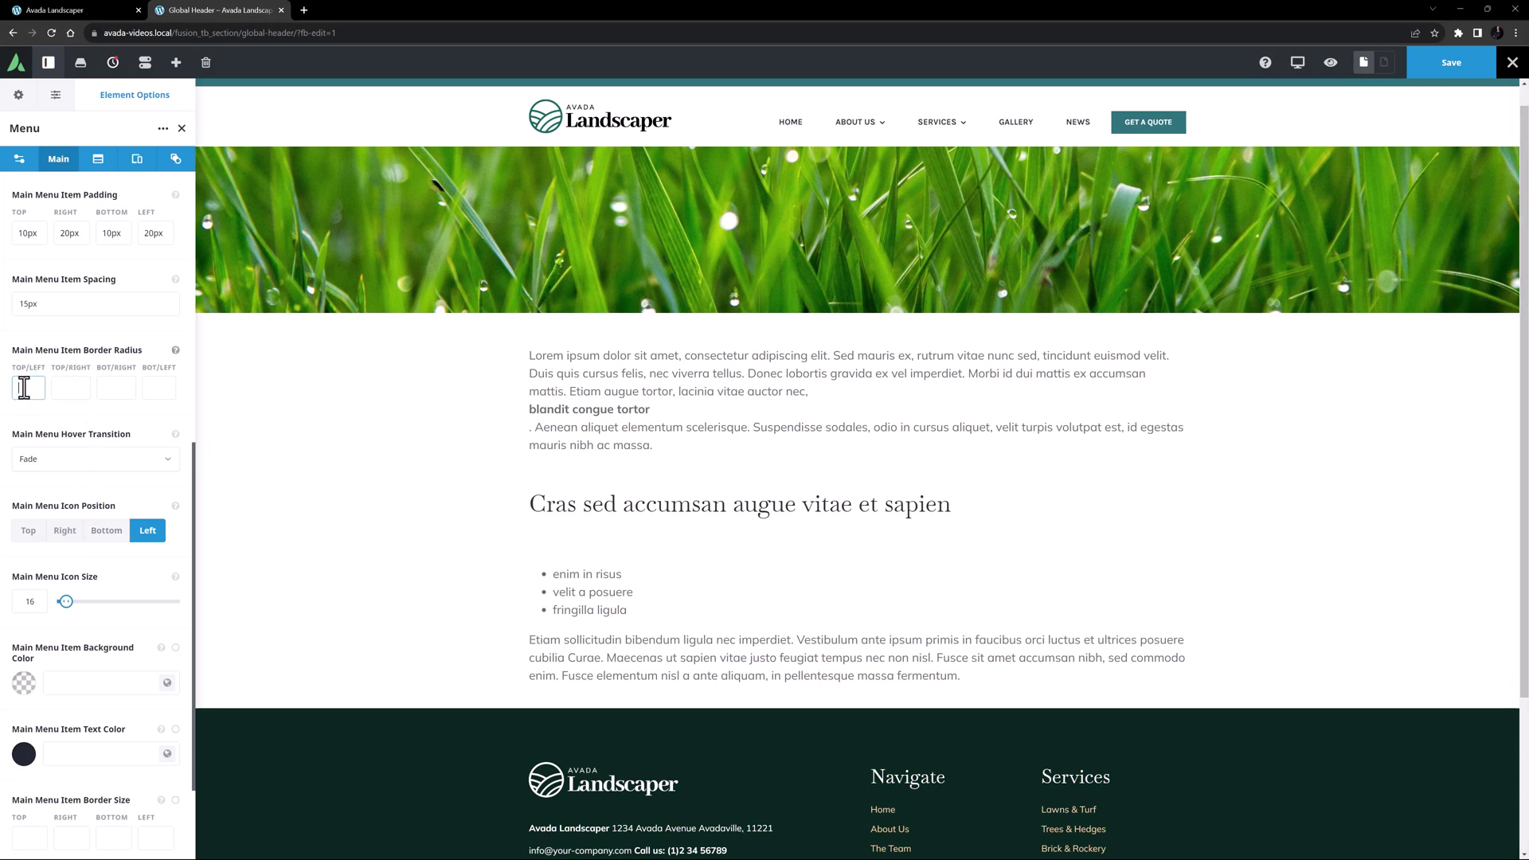
text(10px)
key(Tab)
text(10px)
Step: Set the menu hover transition to Bottom and switch colour settings to the hover state
click(45, 461)
click(48, 492)
scroll(48, 524, down, 2)
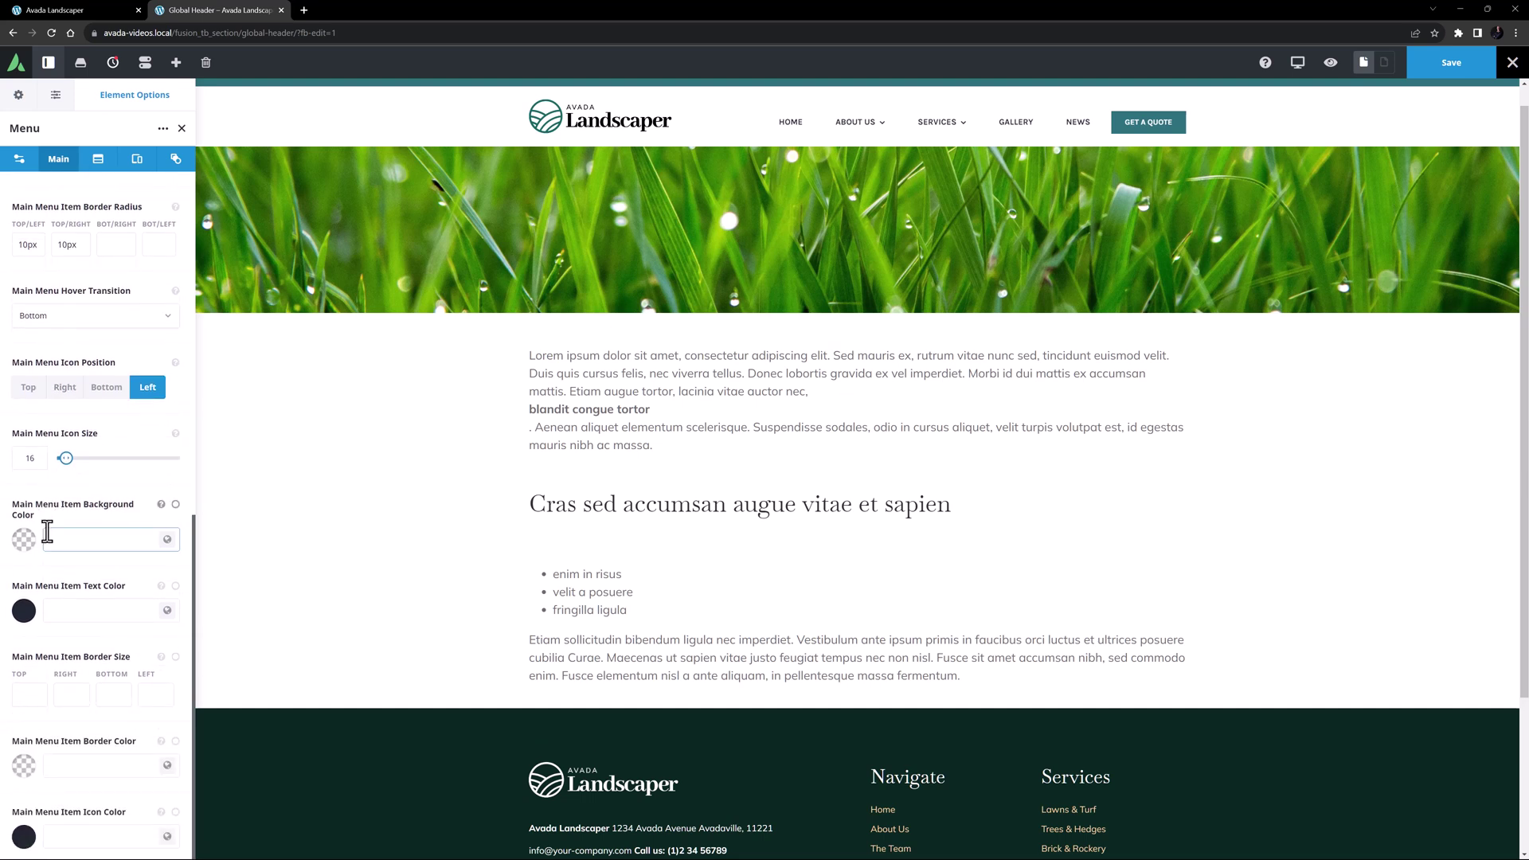
click(175, 504)
click(171, 532)
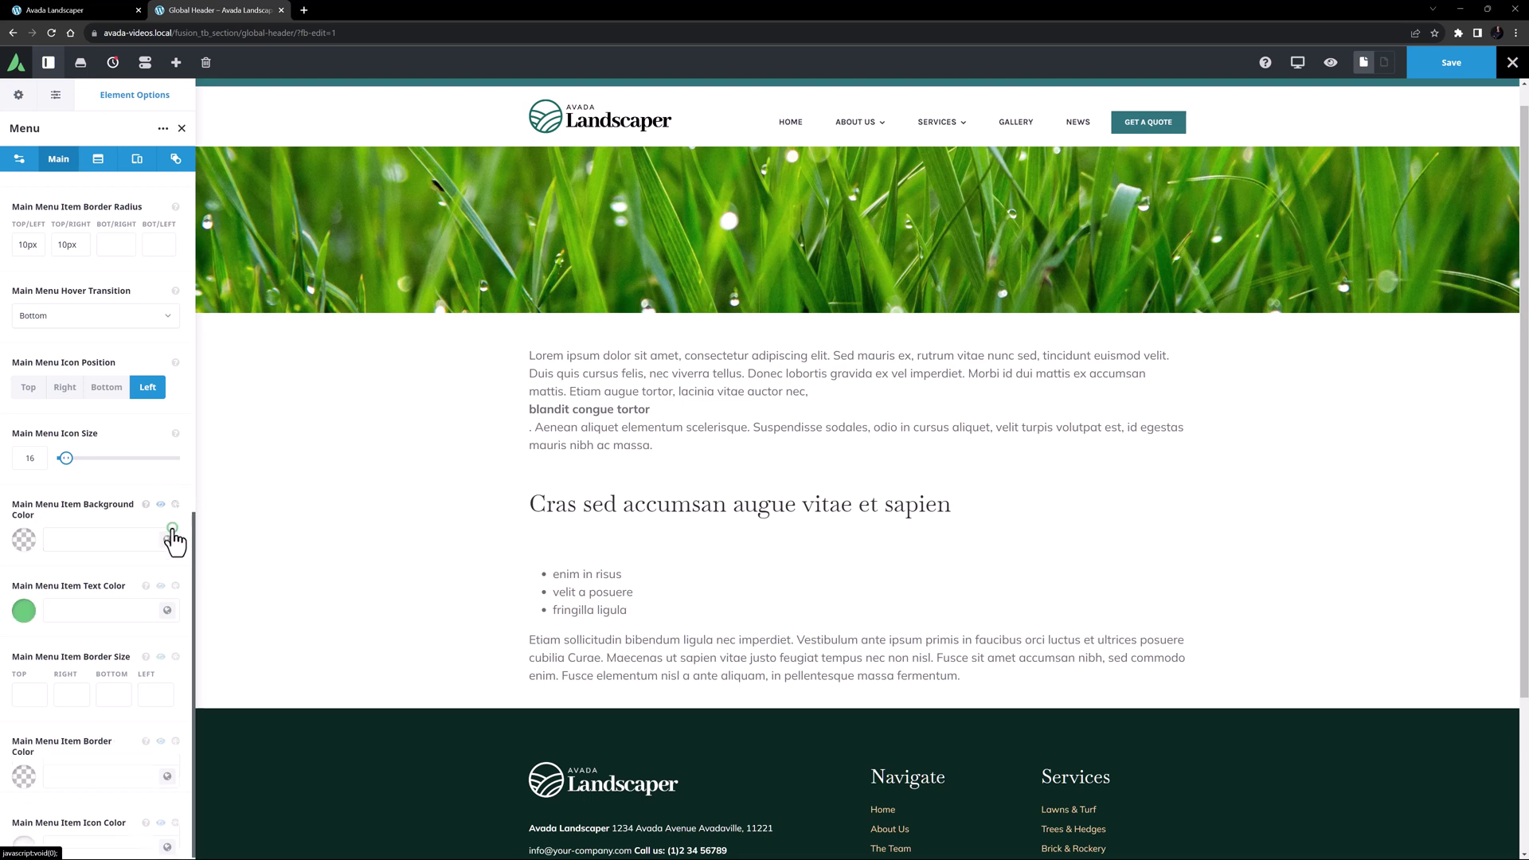
Step: Give hovered menu items a teal Color 5 background and white Color 1 text
click(167, 540)
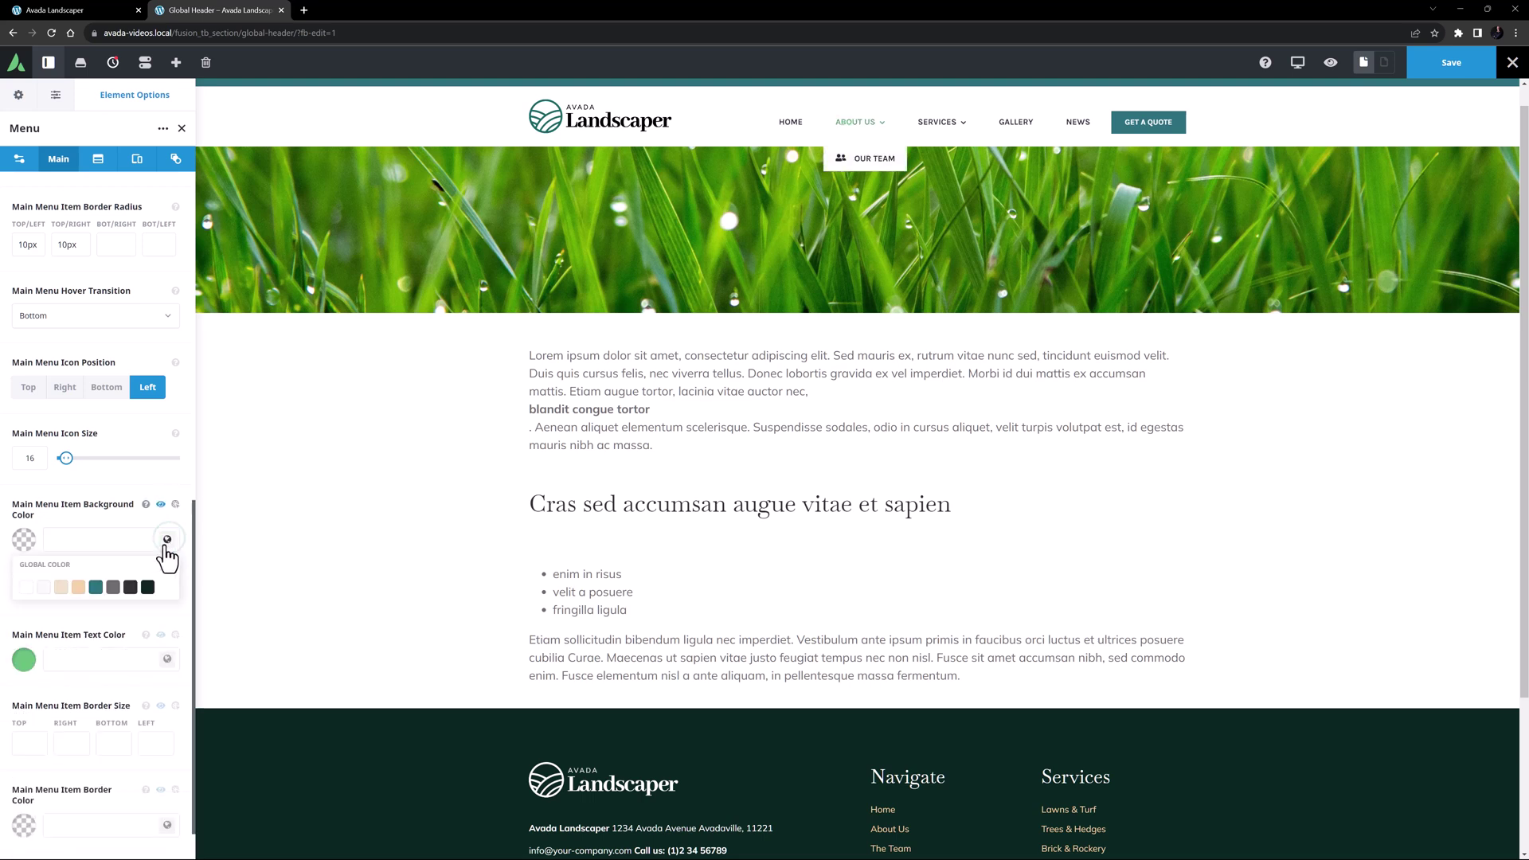
click(95, 587)
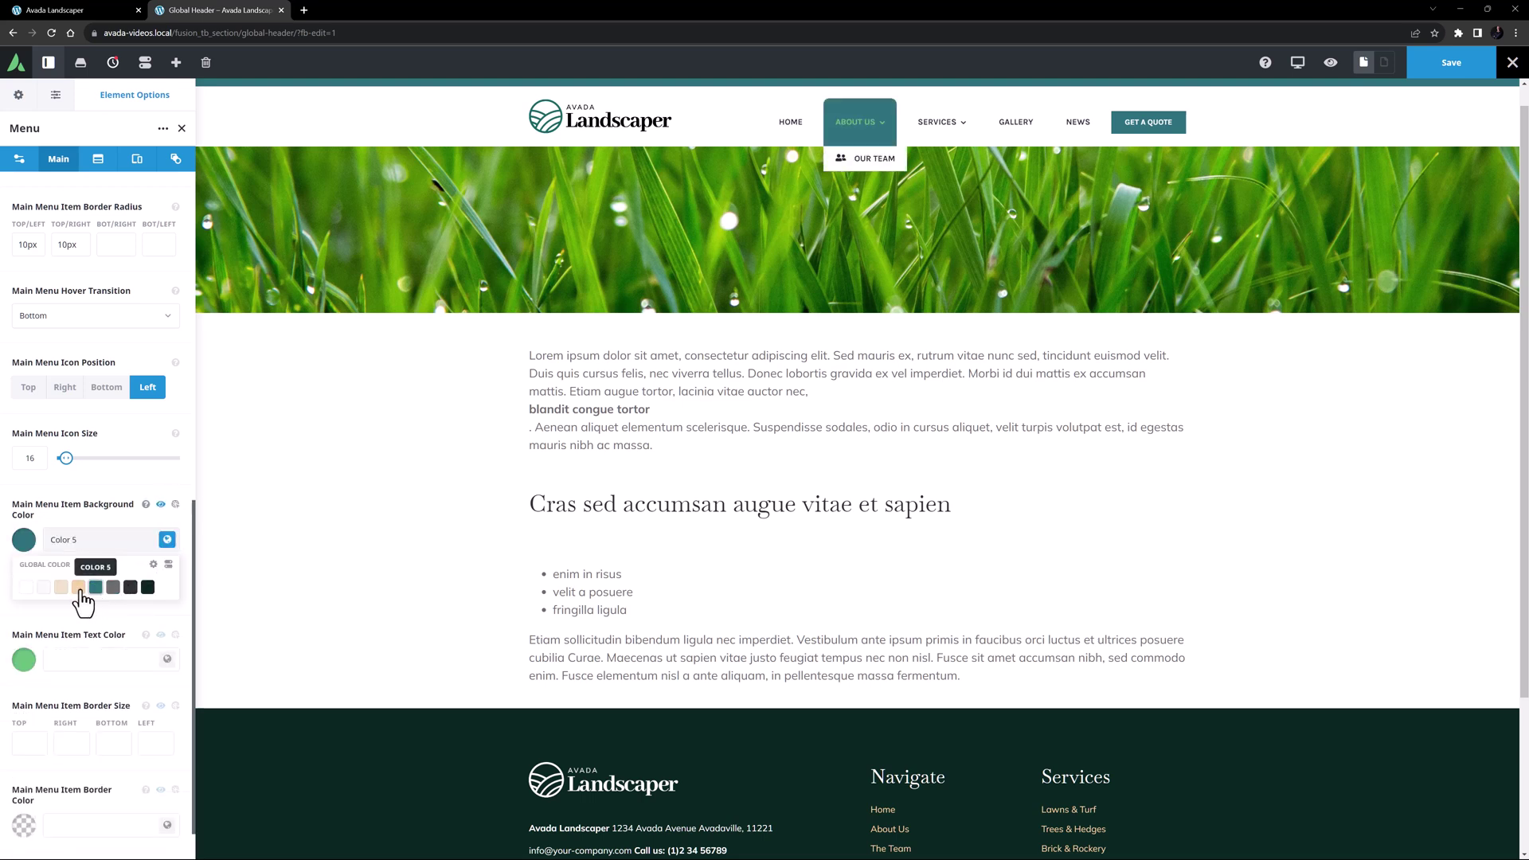
click(22, 609)
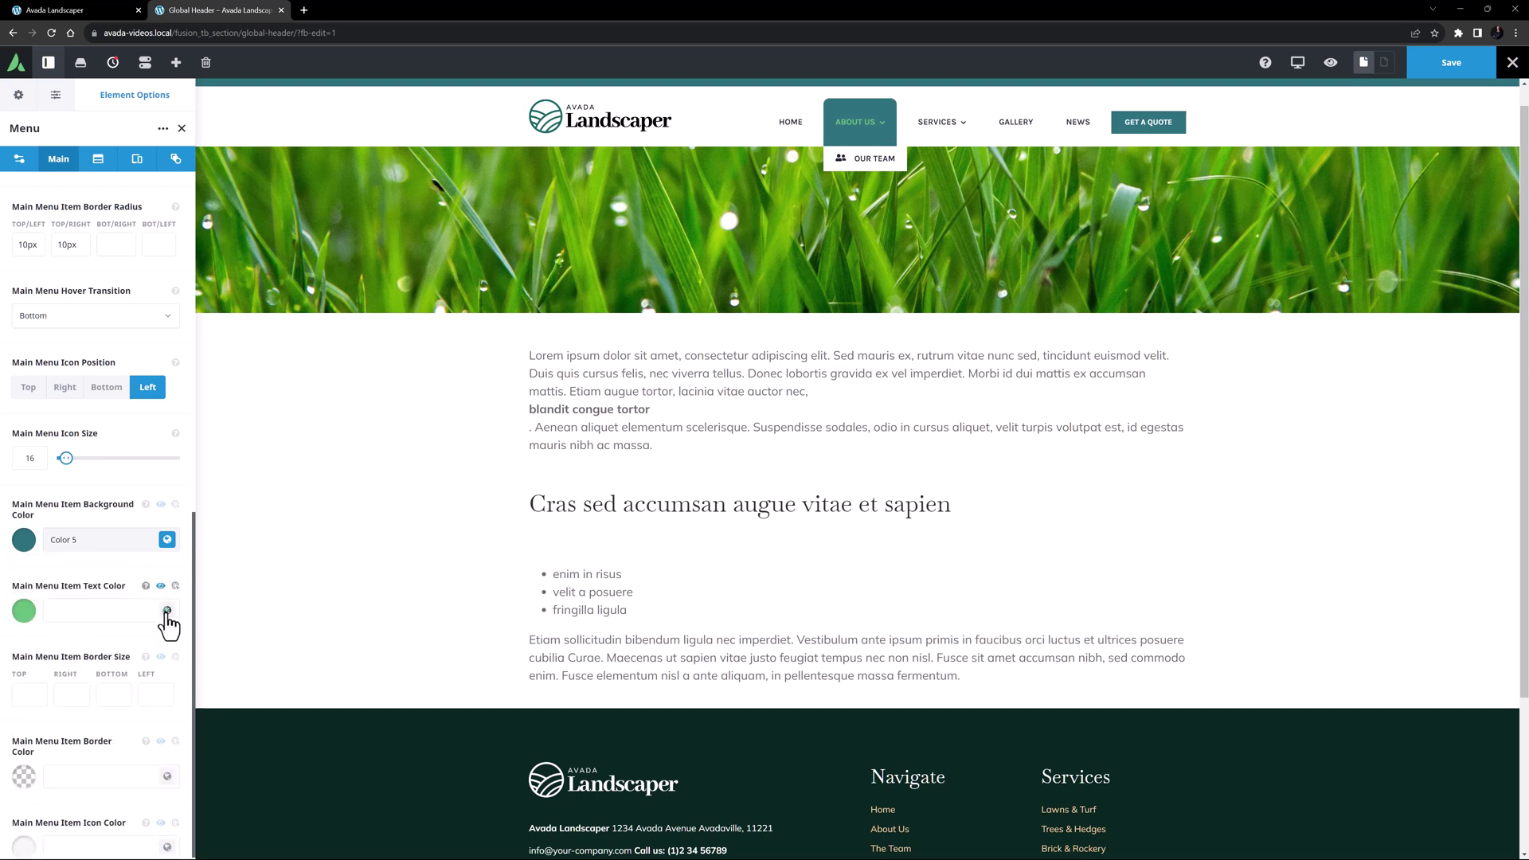
click(168, 610)
click(26, 657)
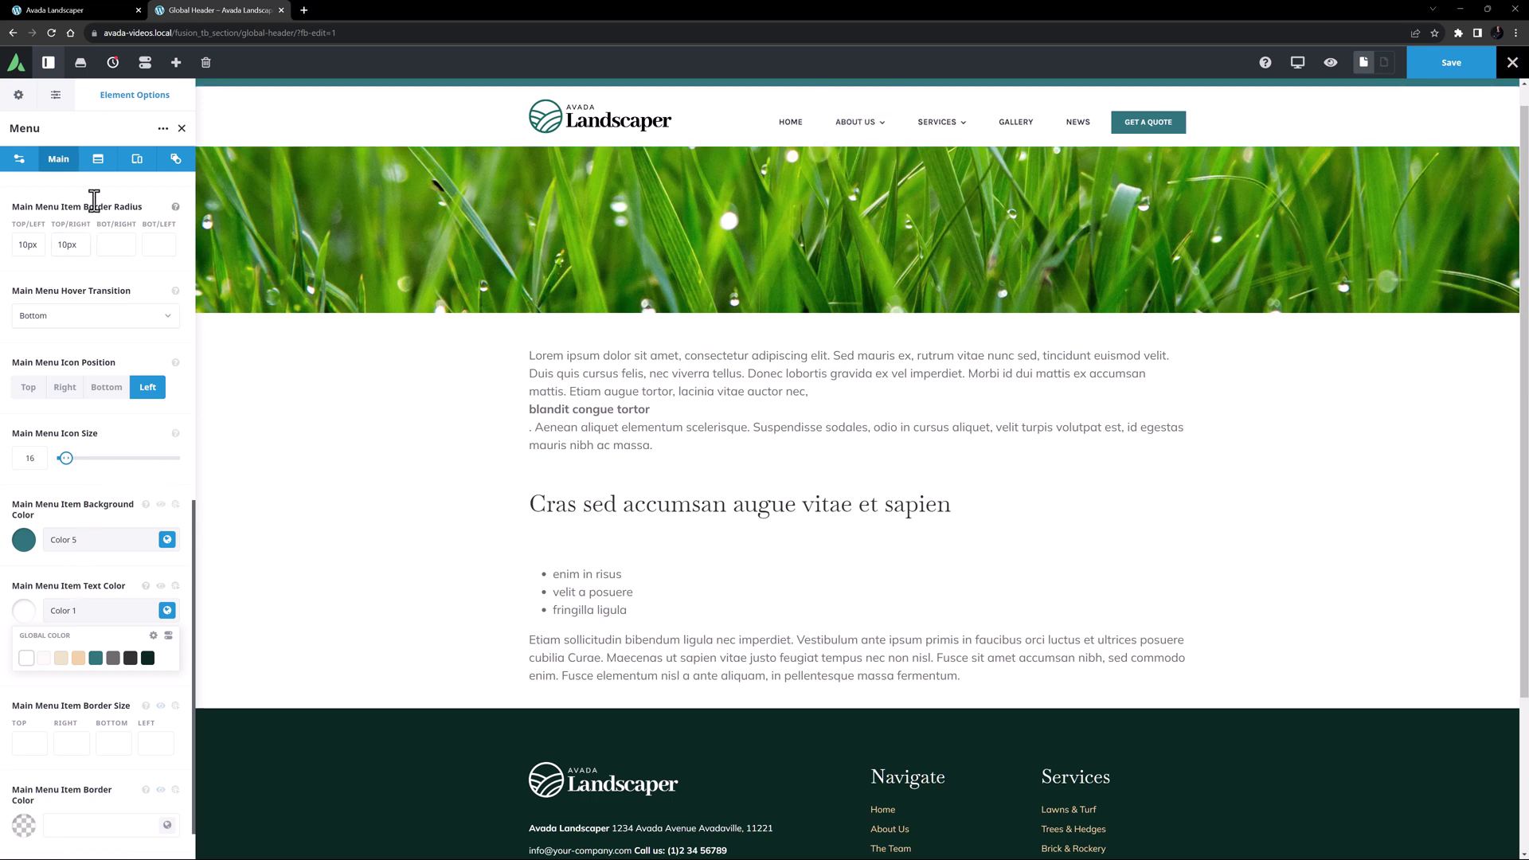
click(98, 163)
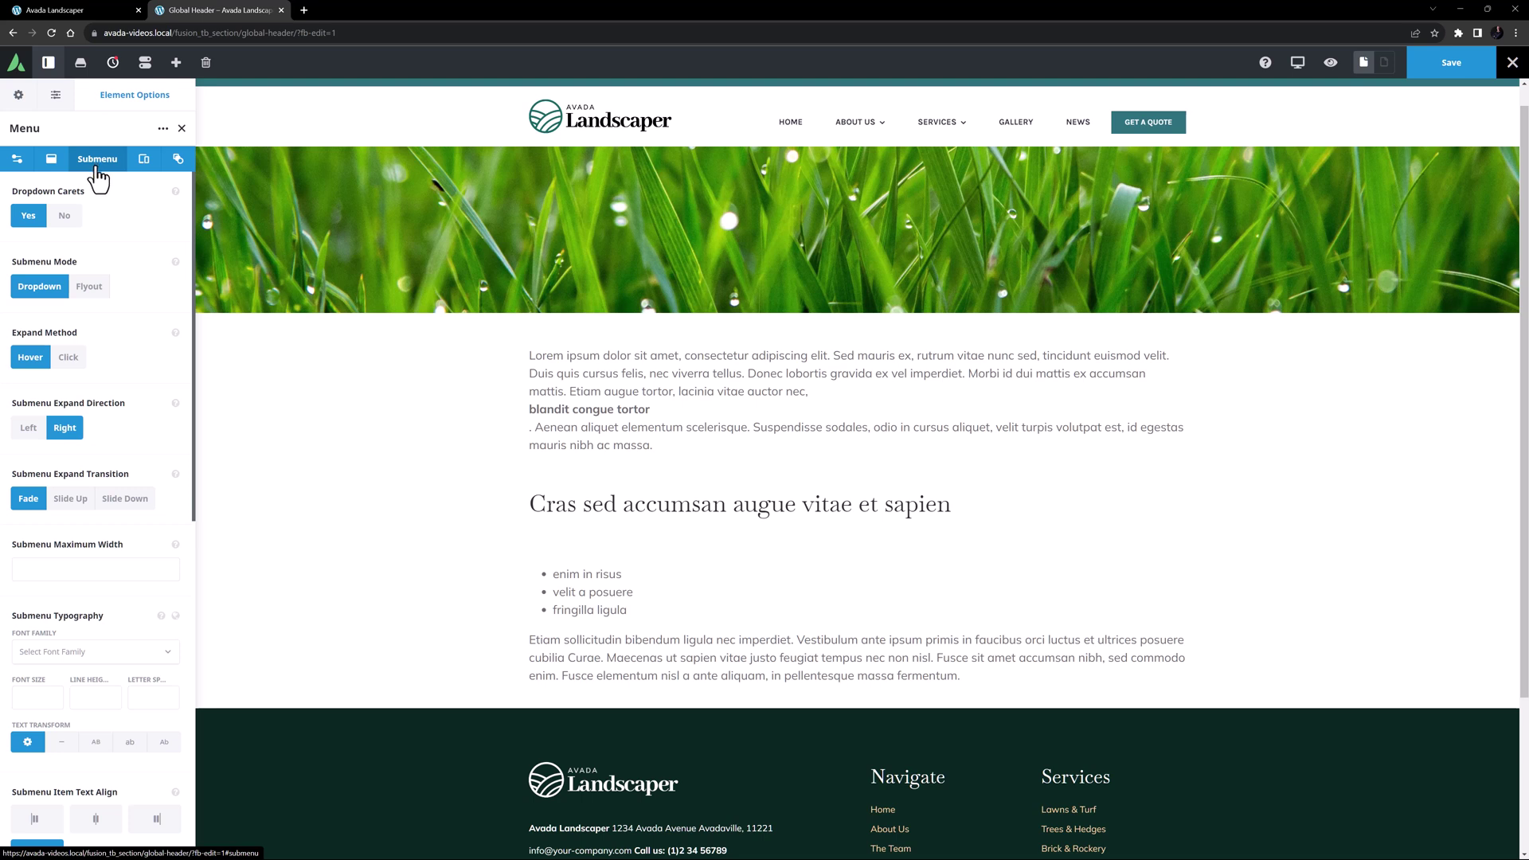
Step: Make submenus slide down when expanding and round their bottom corners to 8px
click(119, 499)
scroll(117, 497, down, 3)
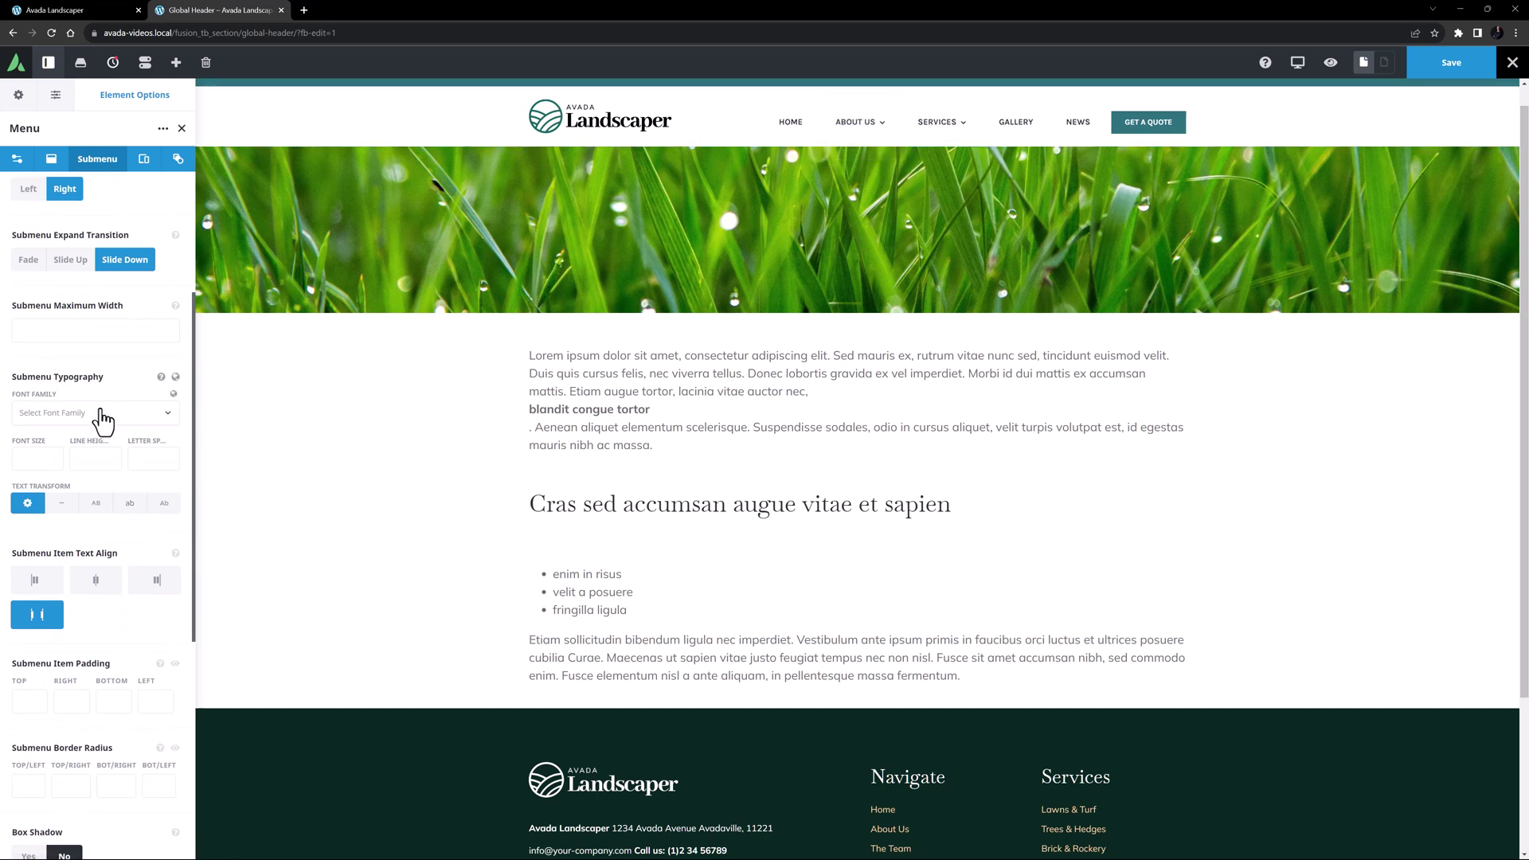
scroll(103, 430, down, 5)
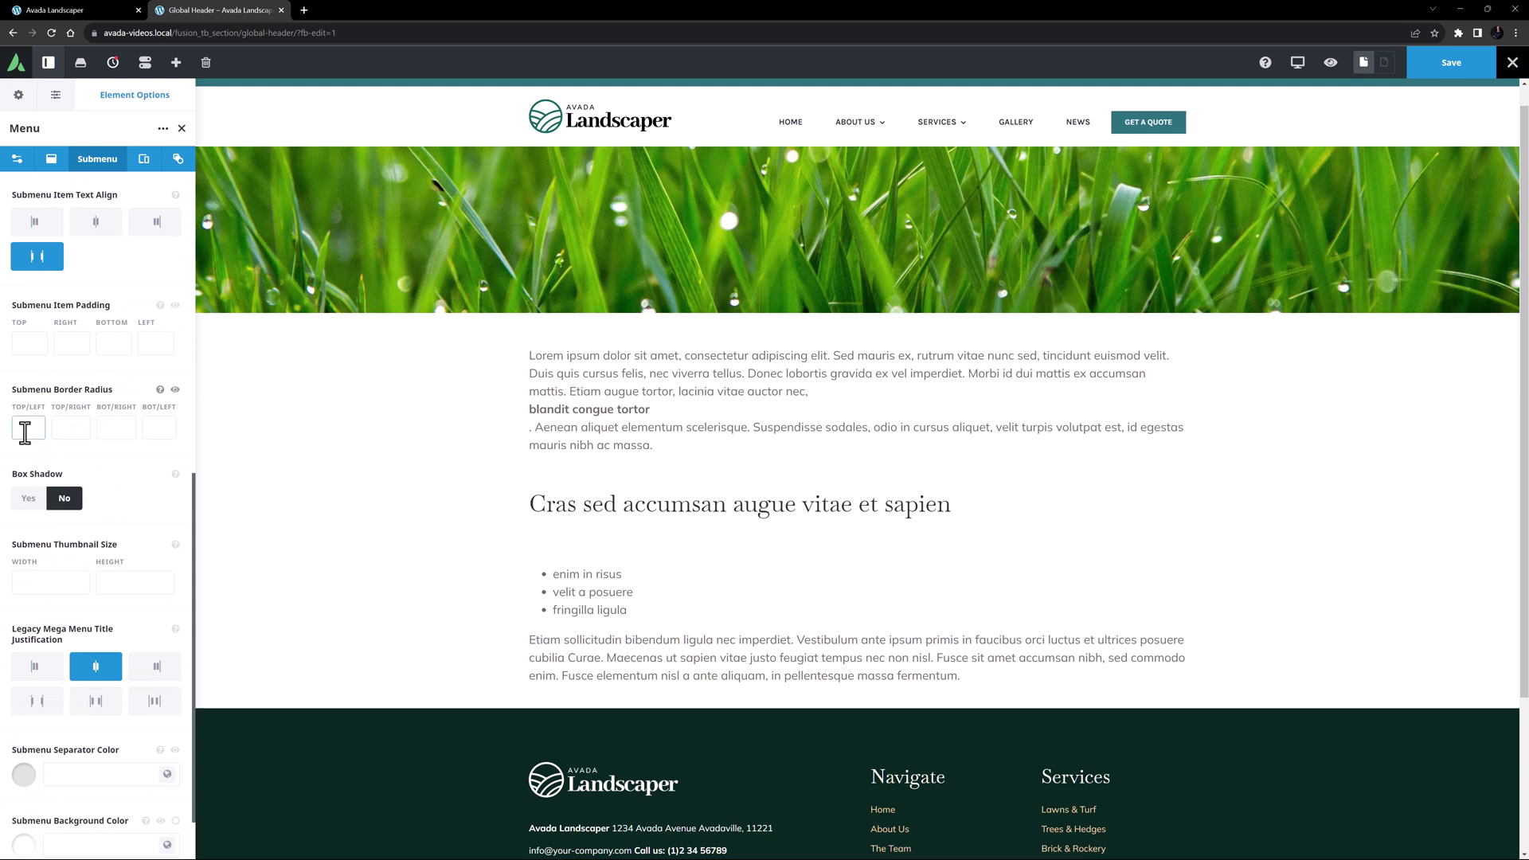
click(27, 429)
click(108, 430)
text(8px)
key(Tab)
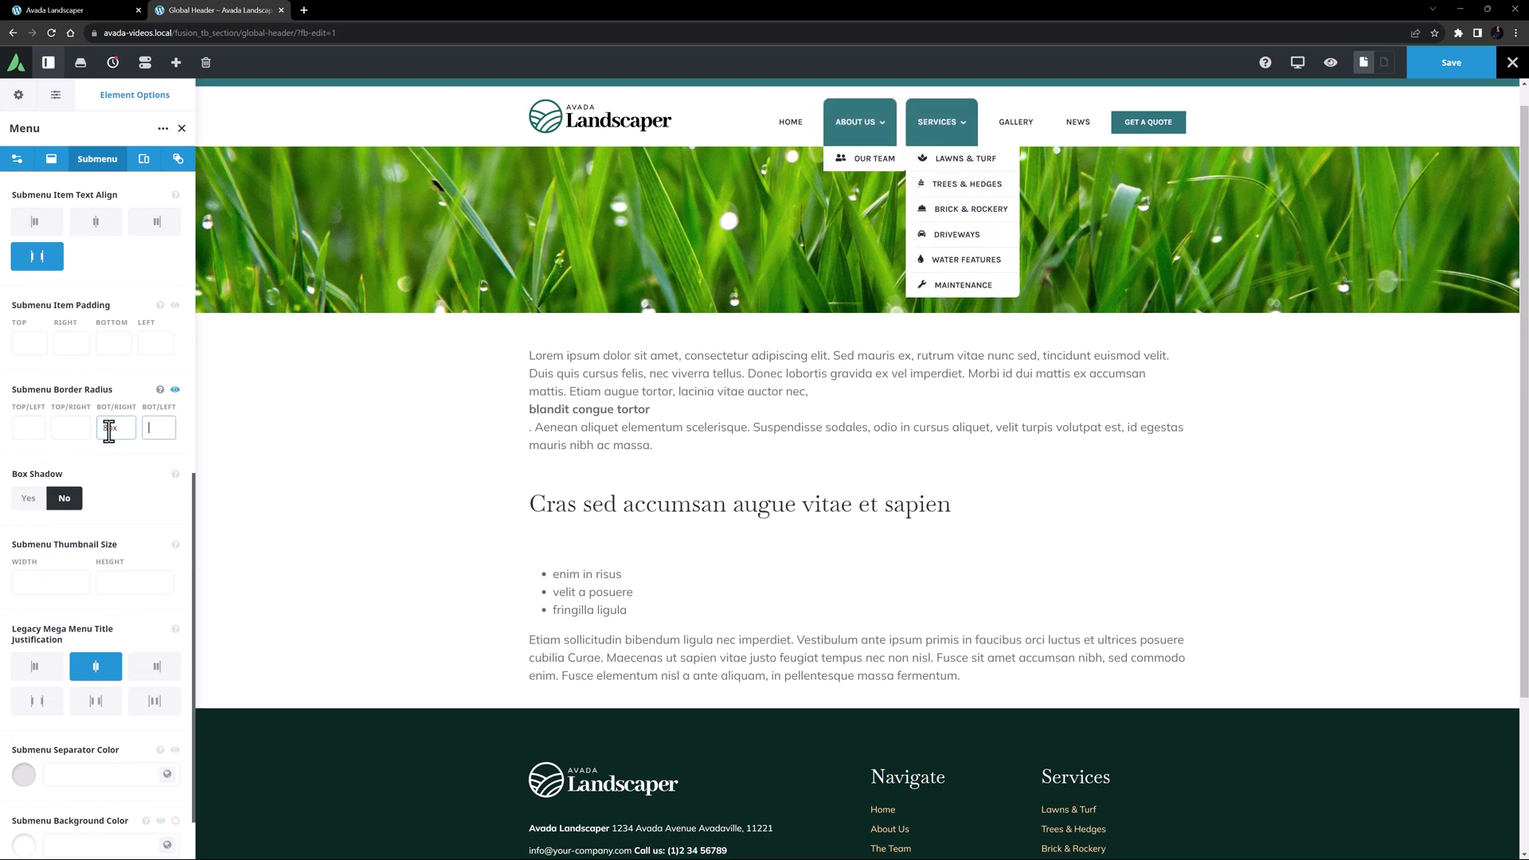
text(8px)
click(109, 430)
Step: Give submenus a teal Color 5 background and white Color 1 text
scroll(111, 478, down, 1)
click(132, 698)
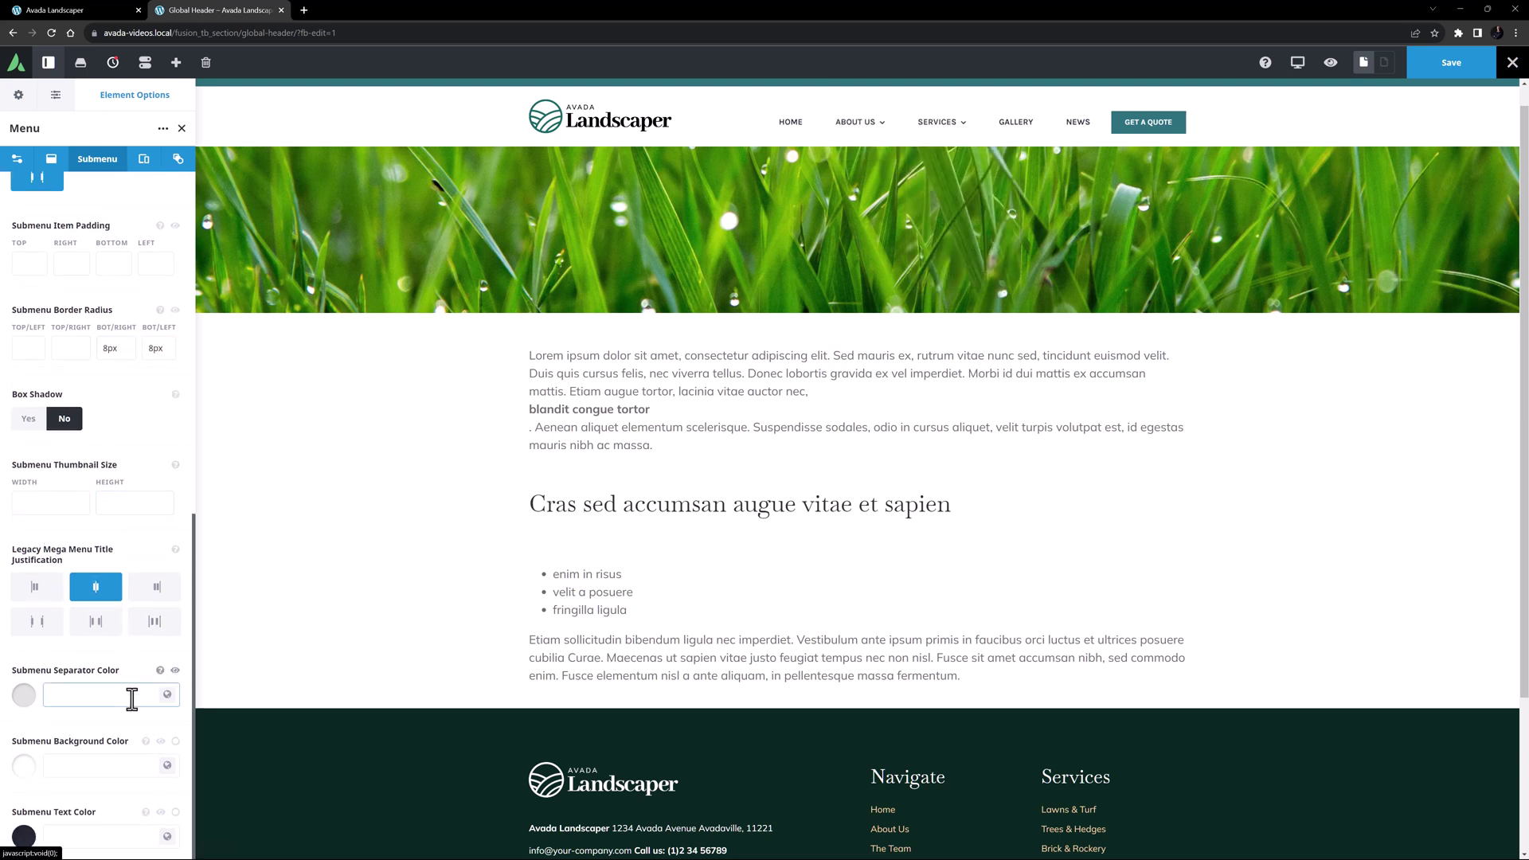
mouse_move(168, 763)
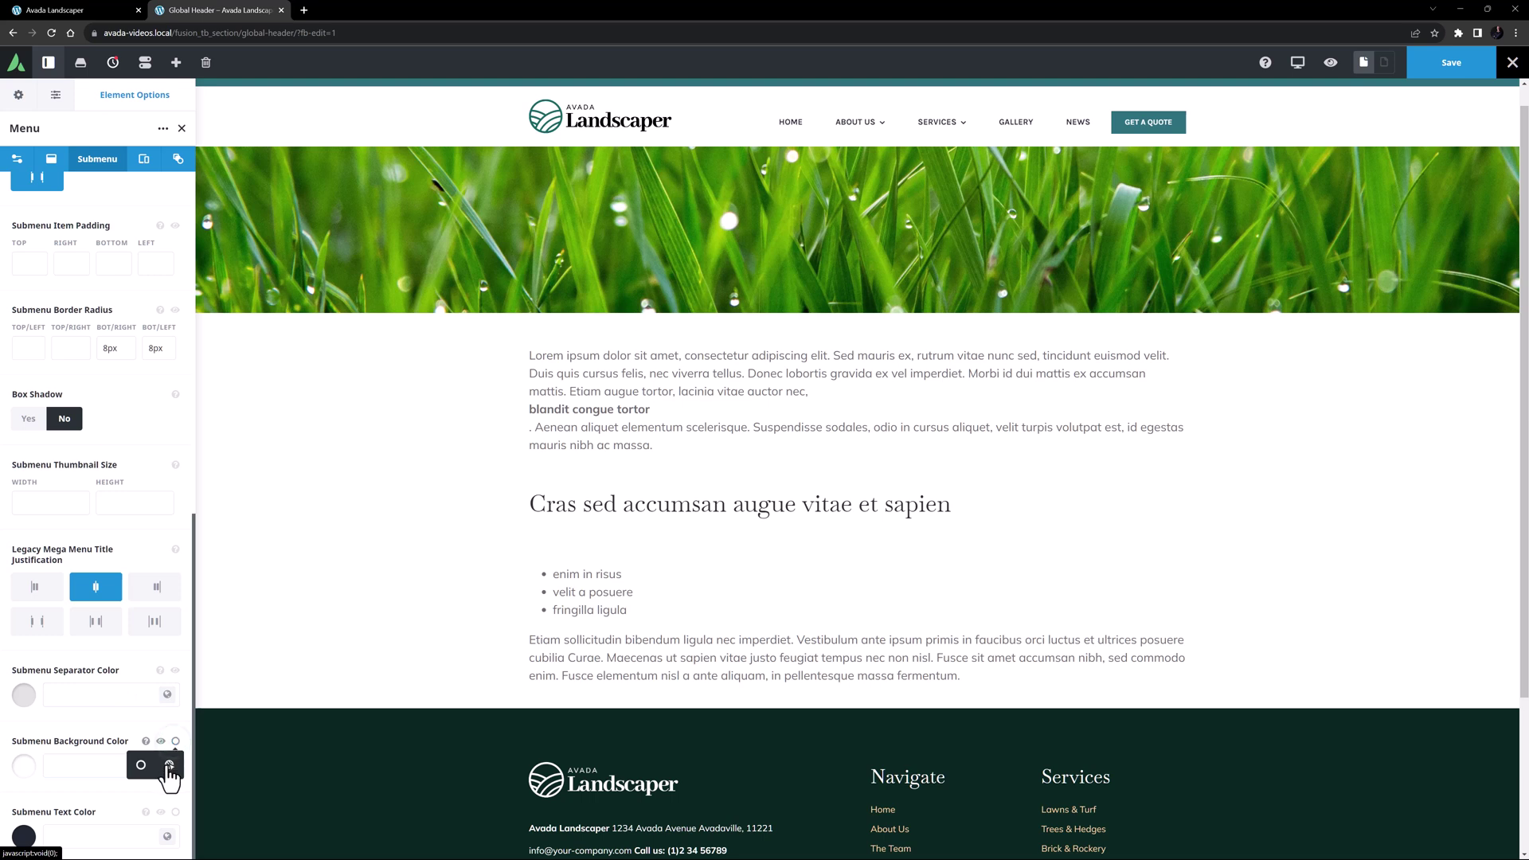
click(168, 765)
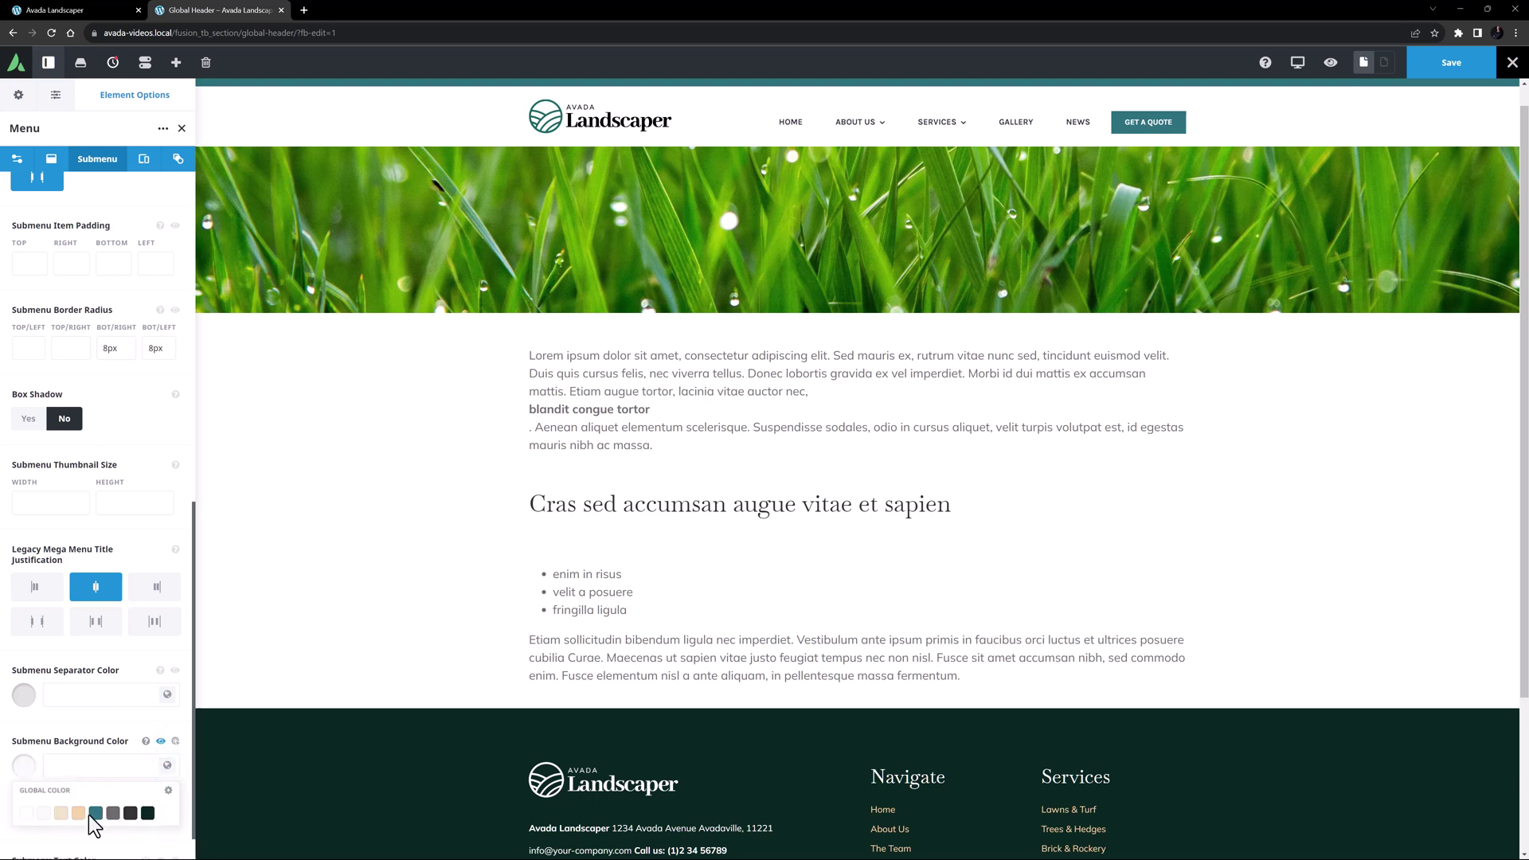
click(96, 813)
scroll(103, 789, down, 1)
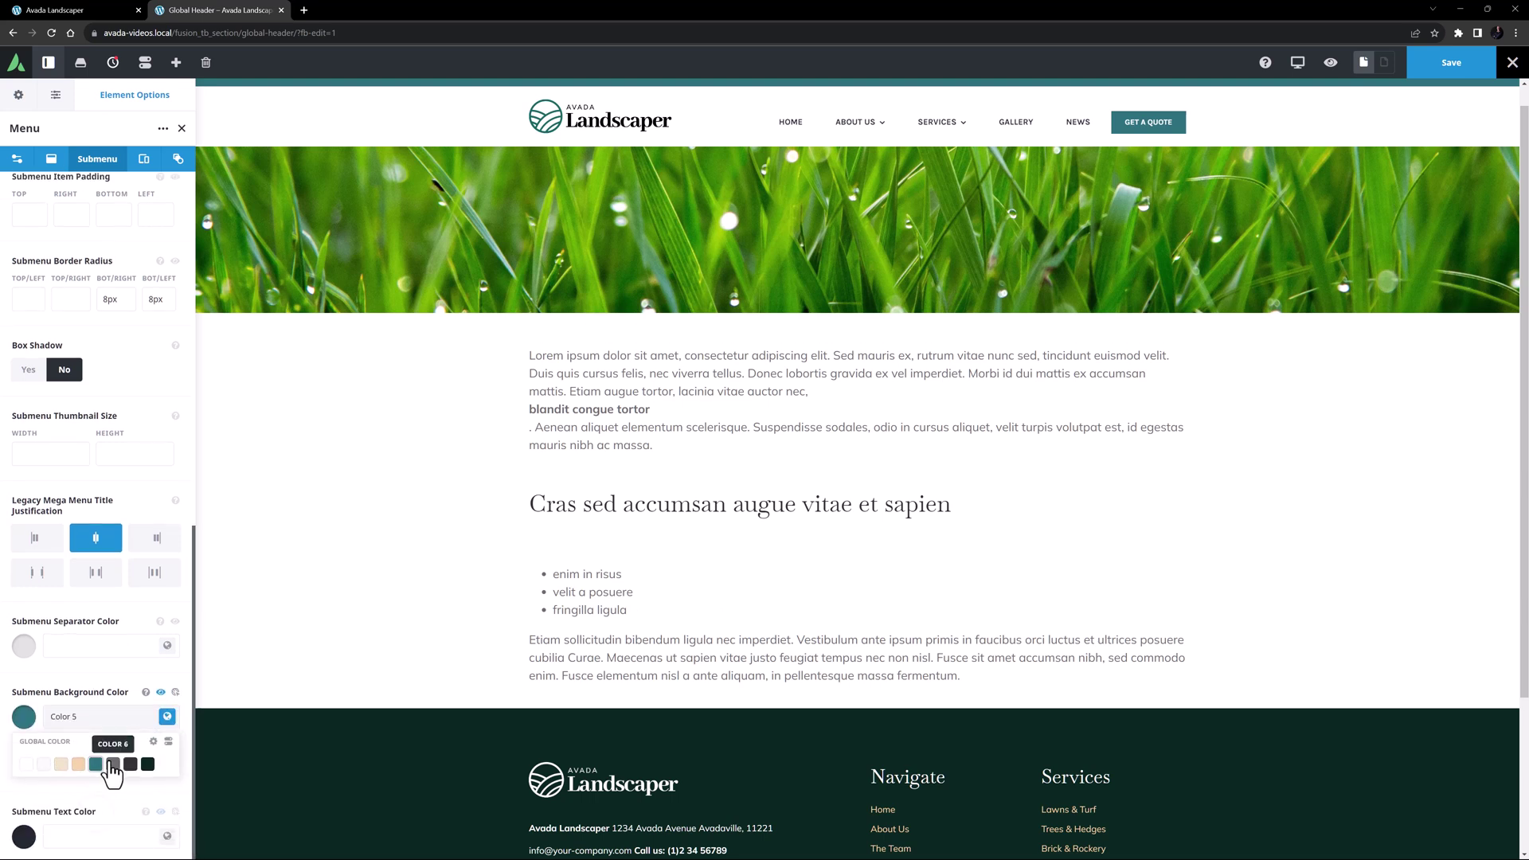
click(168, 843)
click(167, 788)
click(26, 834)
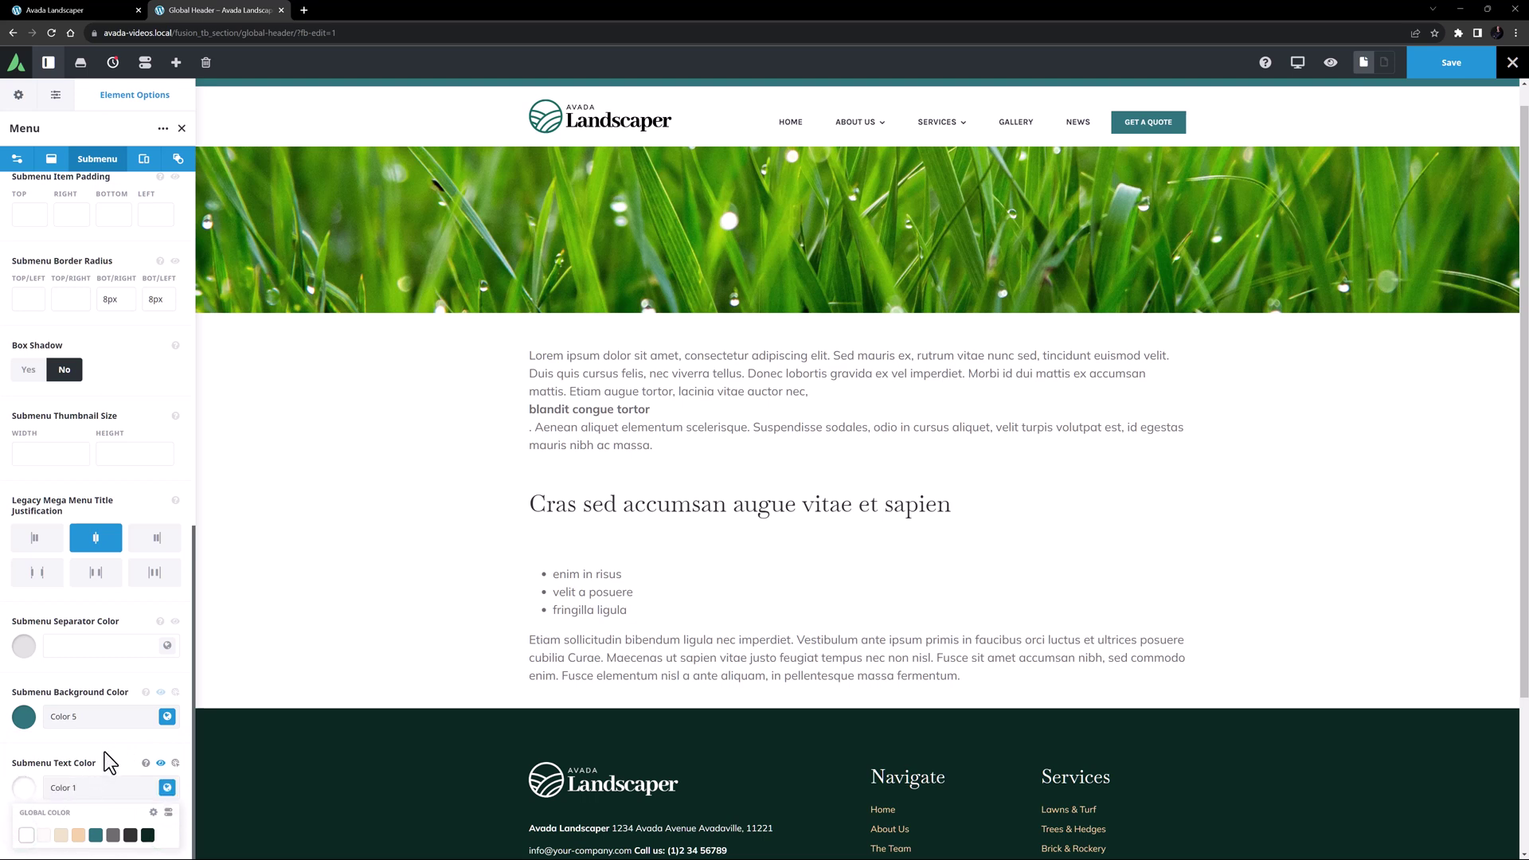
mouse_move(928, 132)
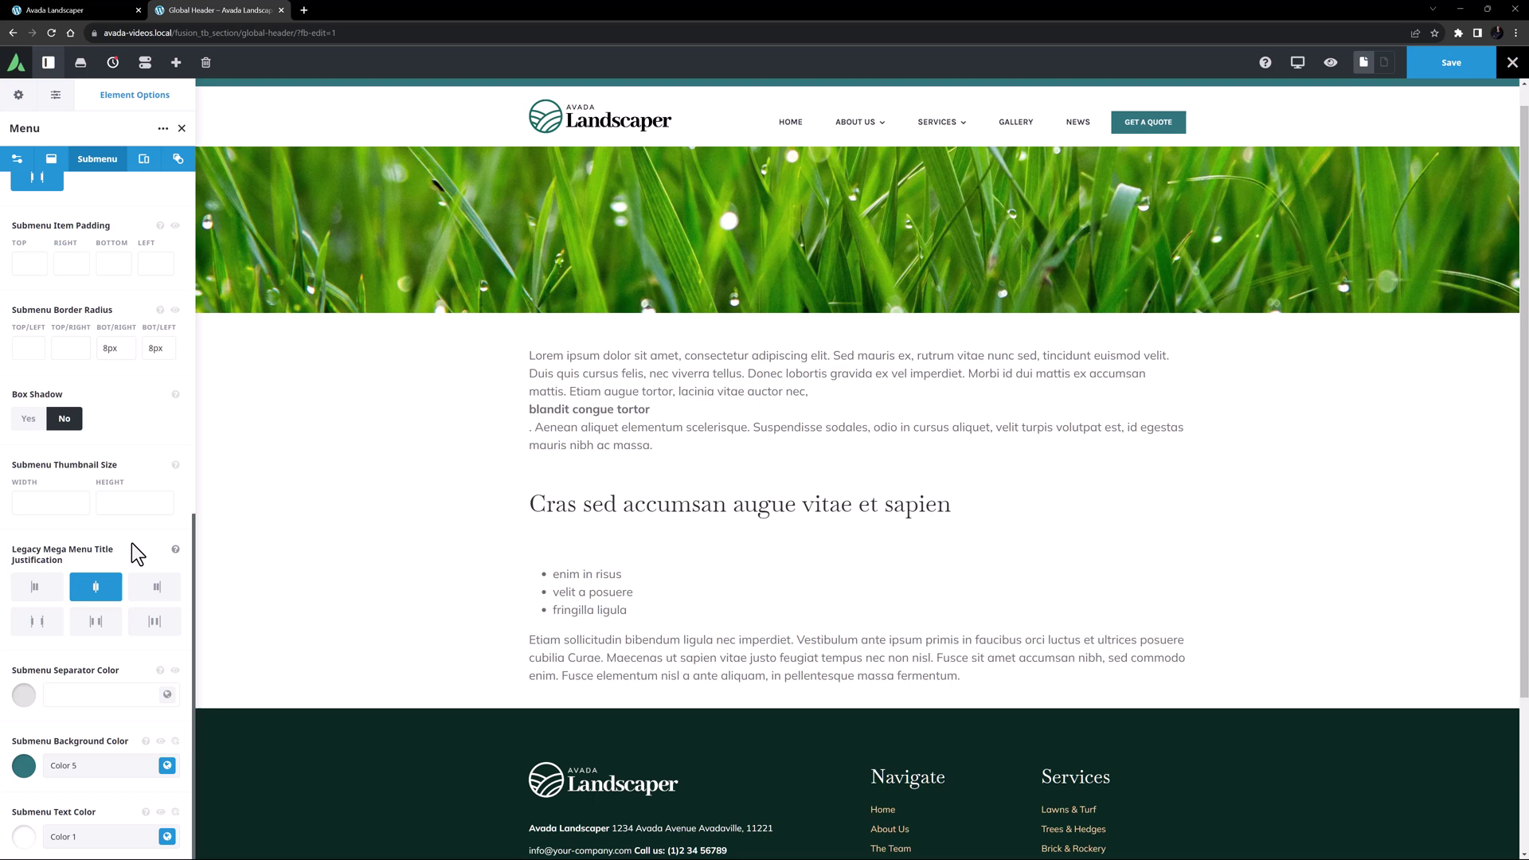
Step: Show the menu's Mobile settings and preview the header at tablet width
click(145, 162)
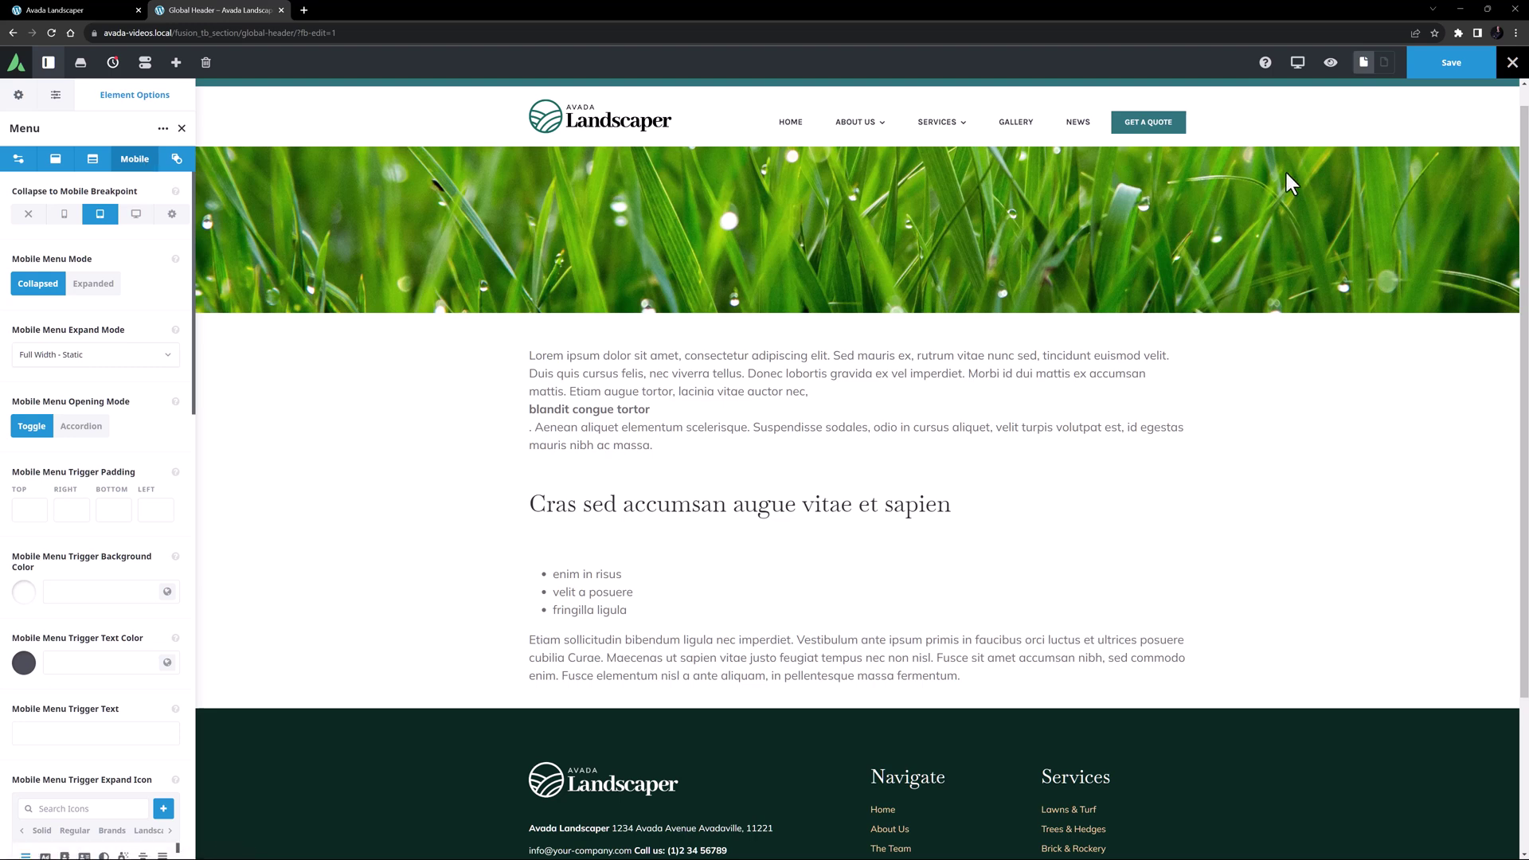
mouse_move(1296, 67)
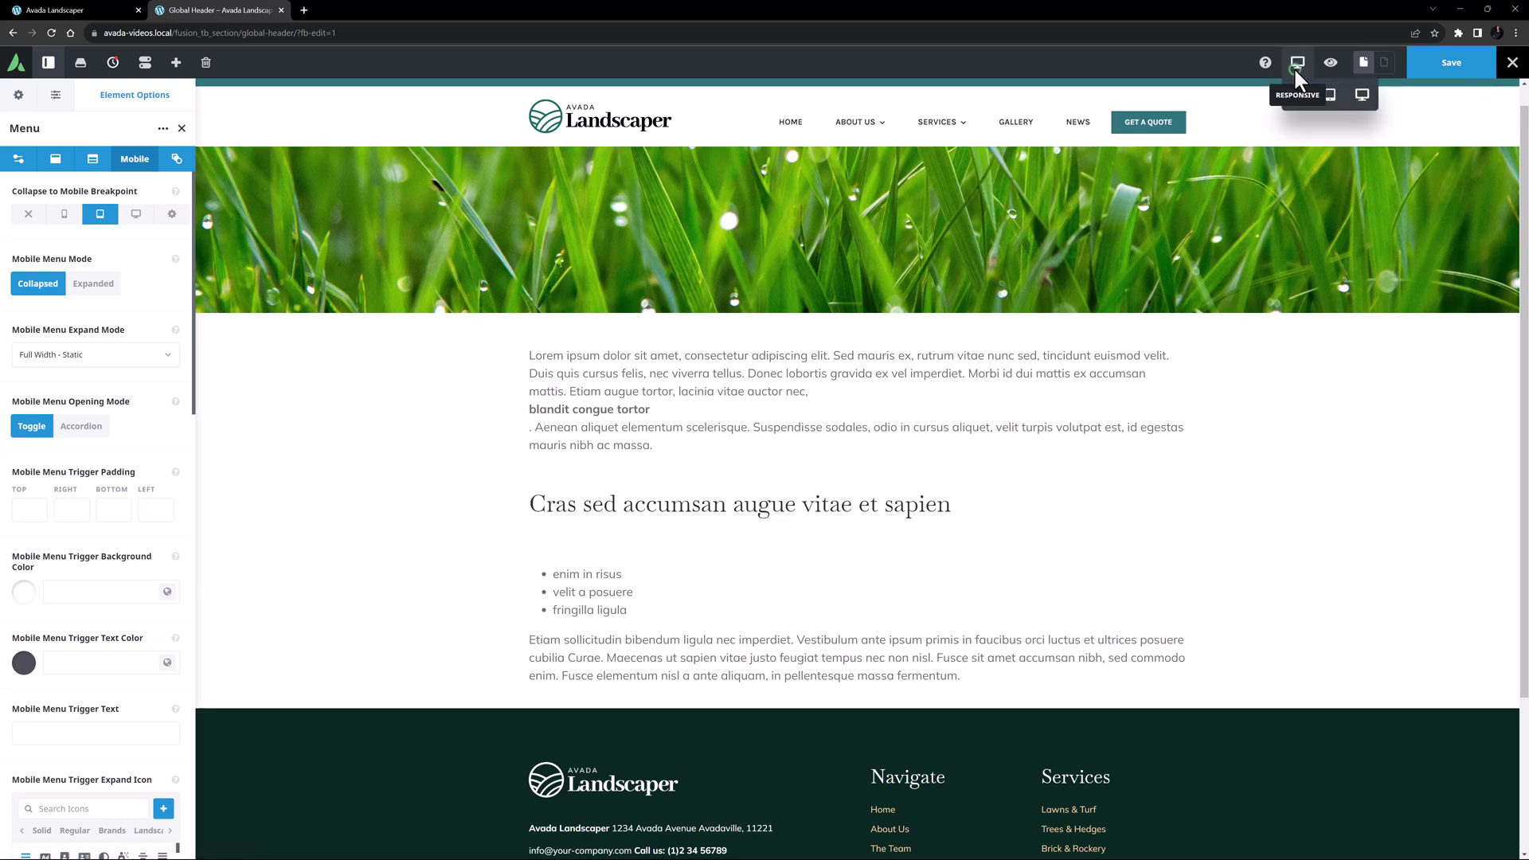
click(1330, 113)
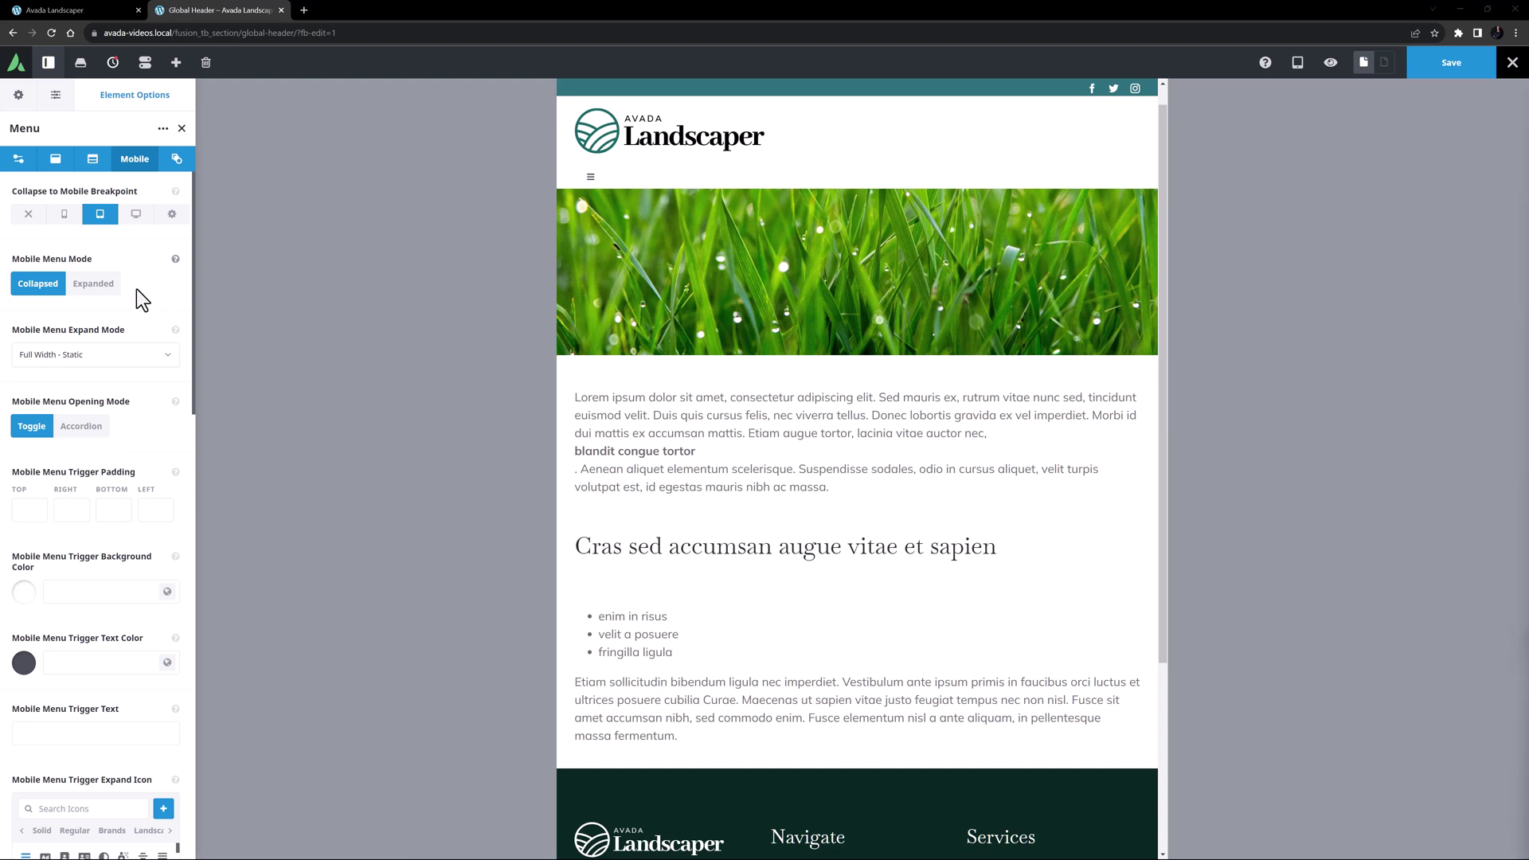
Step: Give the mobile menu trigger a teal Color 5 background and white Color 1 icon
click(165, 590)
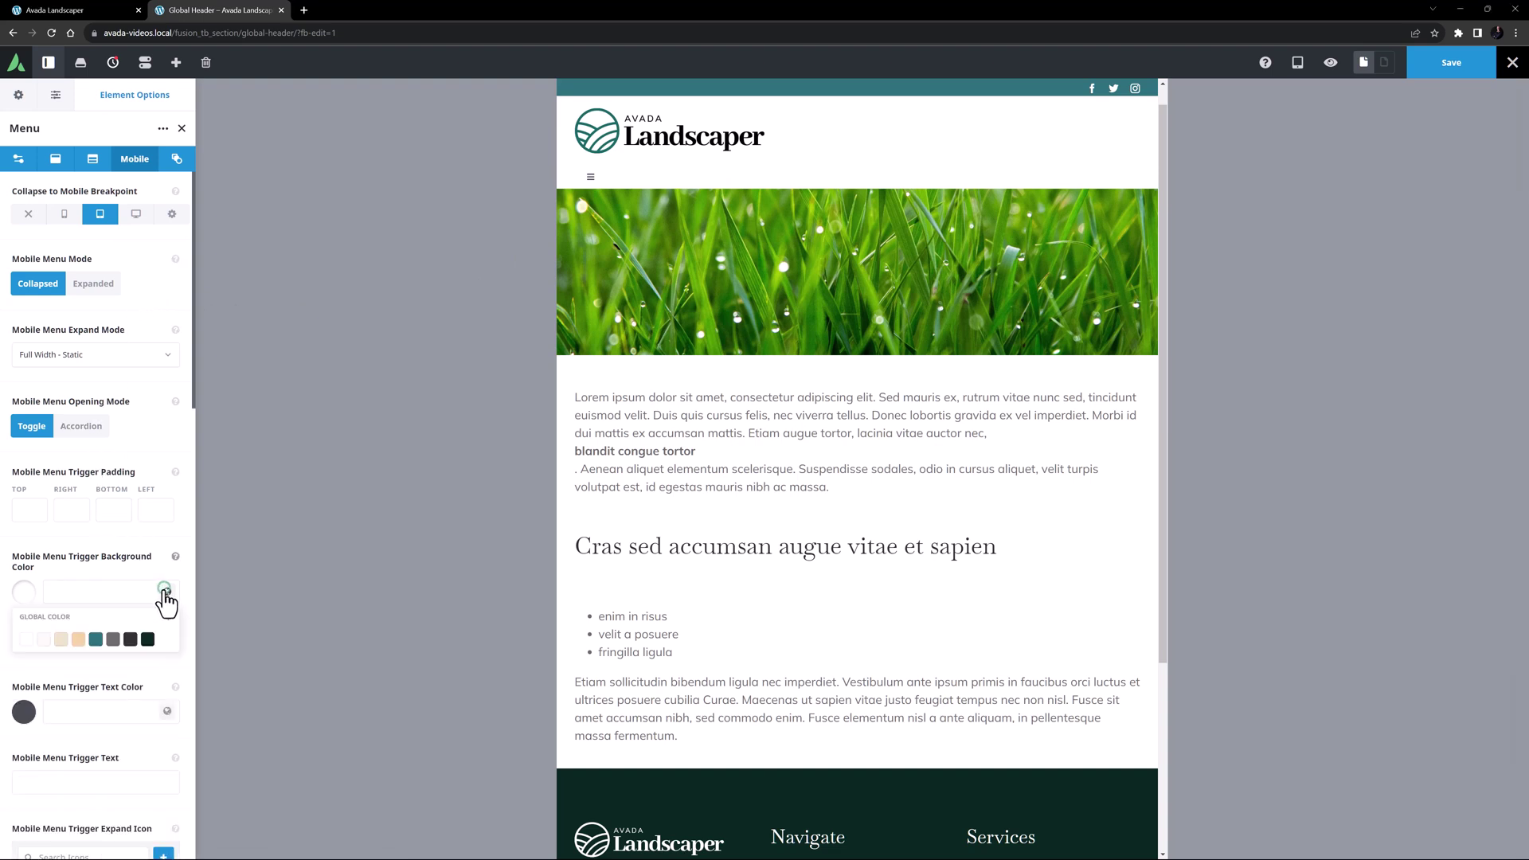
click(96, 639)
click(125, 669)
click(167, 662)
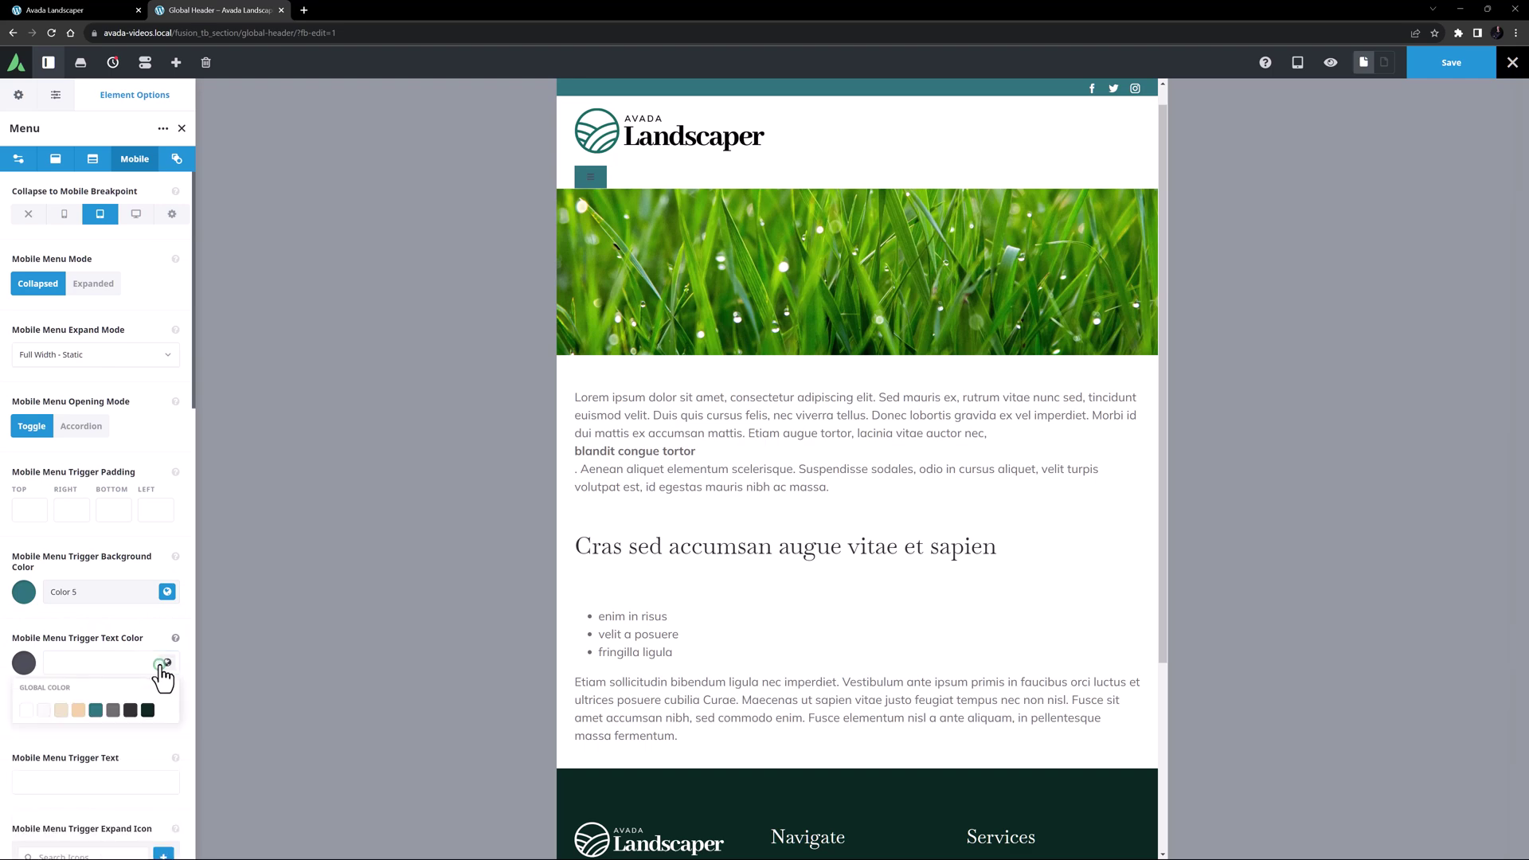
click(27, 709)
click(77, 623)
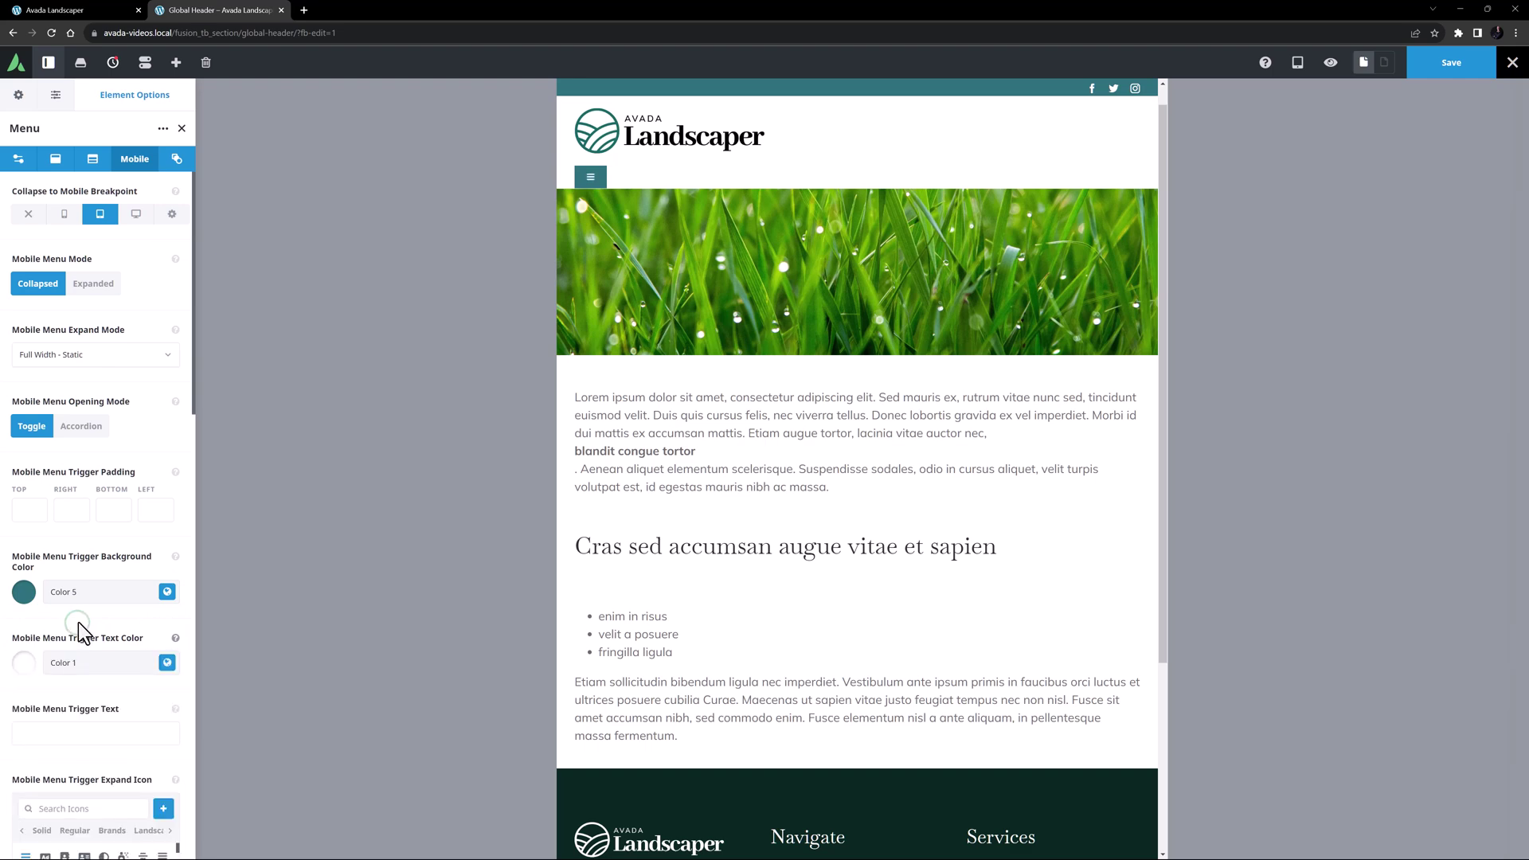
Step: Set the trigger font size to 24px, align it right, and add a 20px bottom margin
scroll(78, 623, down, 5)
scroll(40, 594, down, 5)
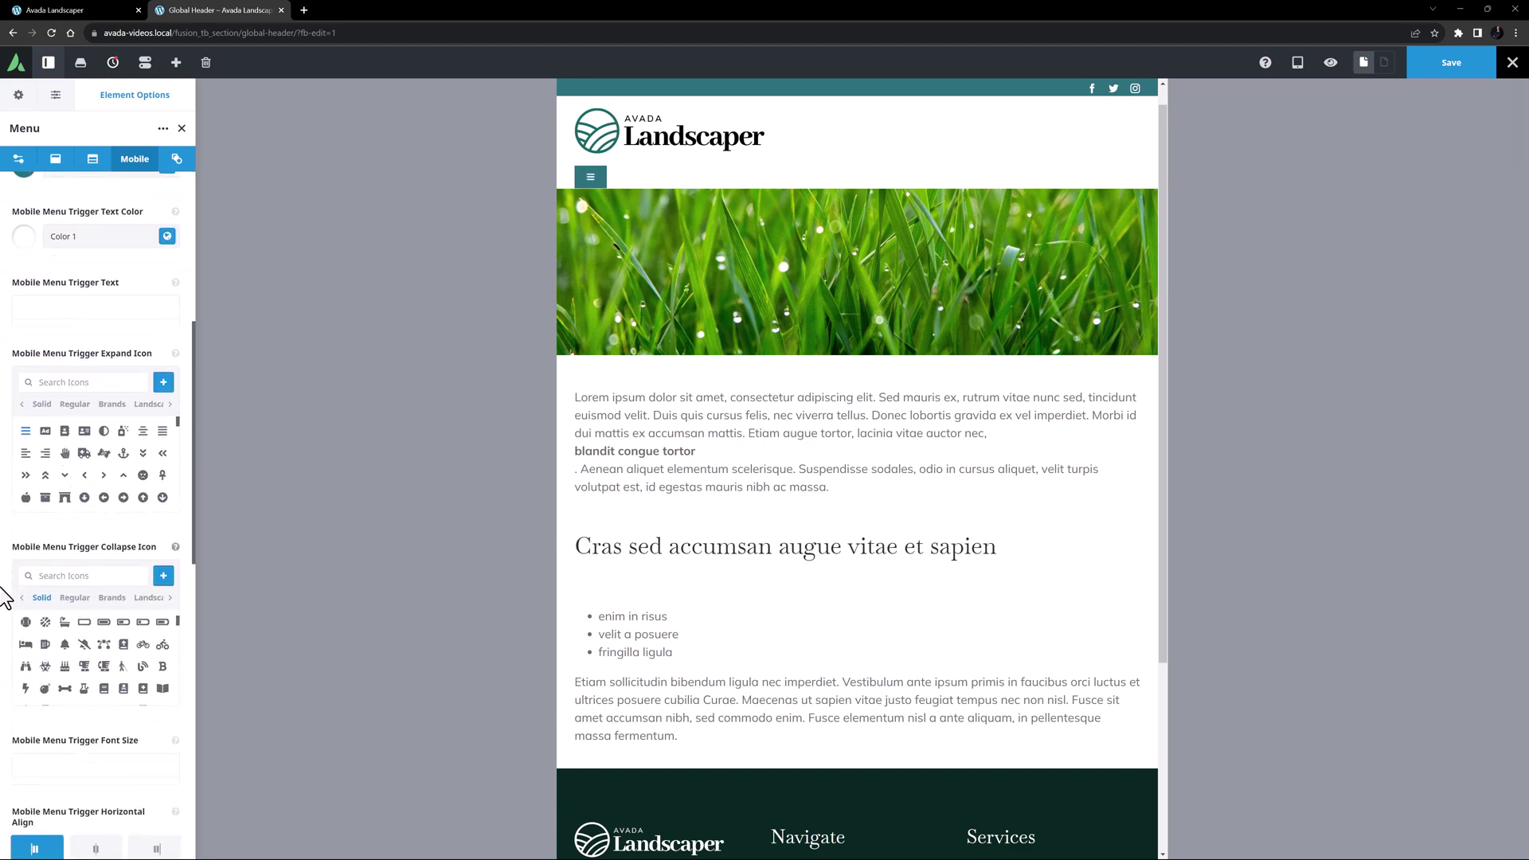
click(29, 418)
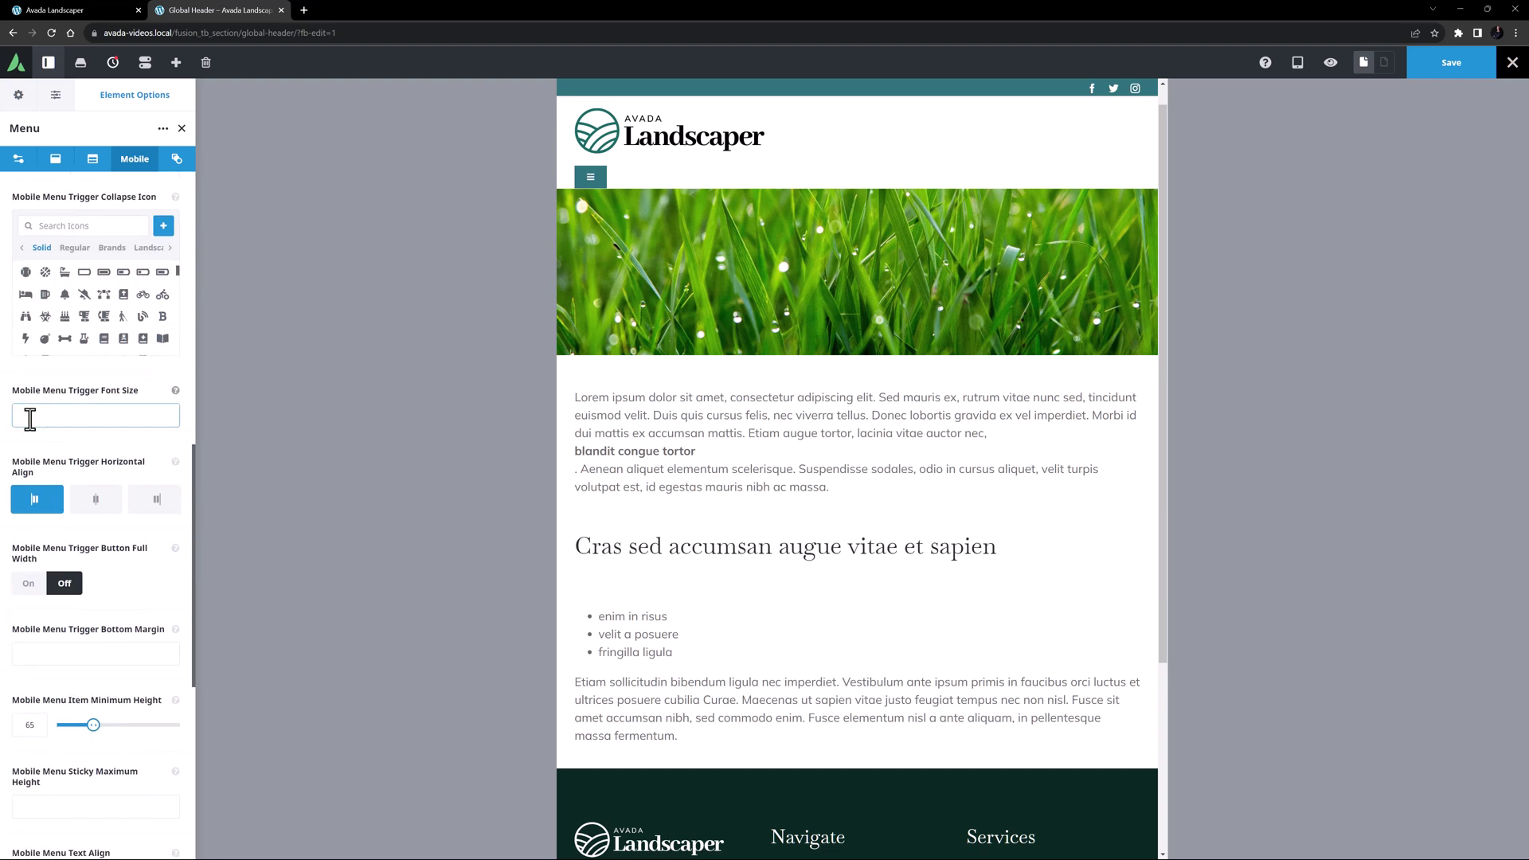
text(20px)
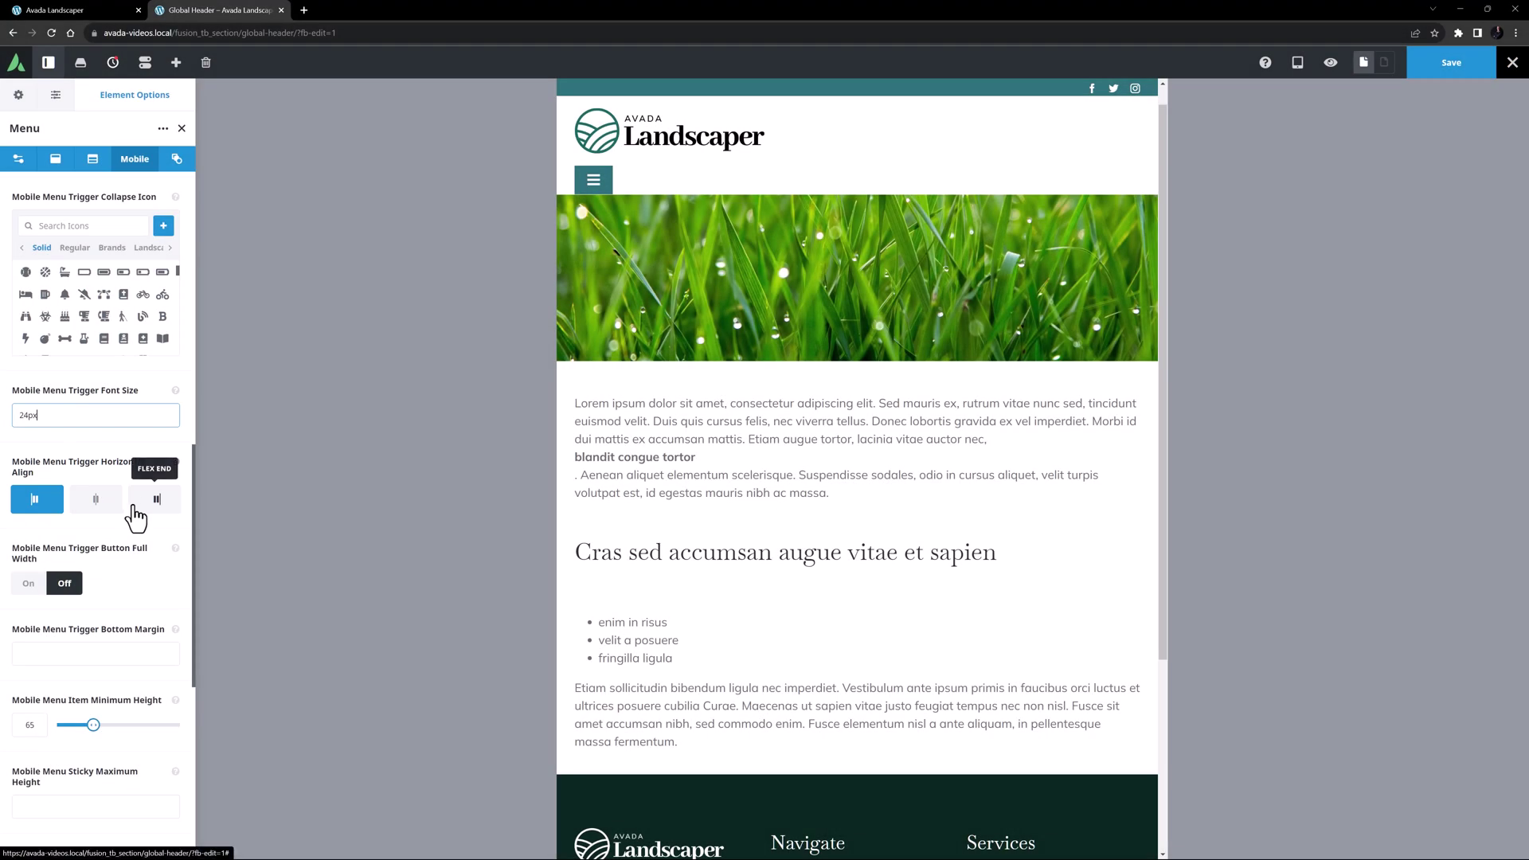
click(146, 508)
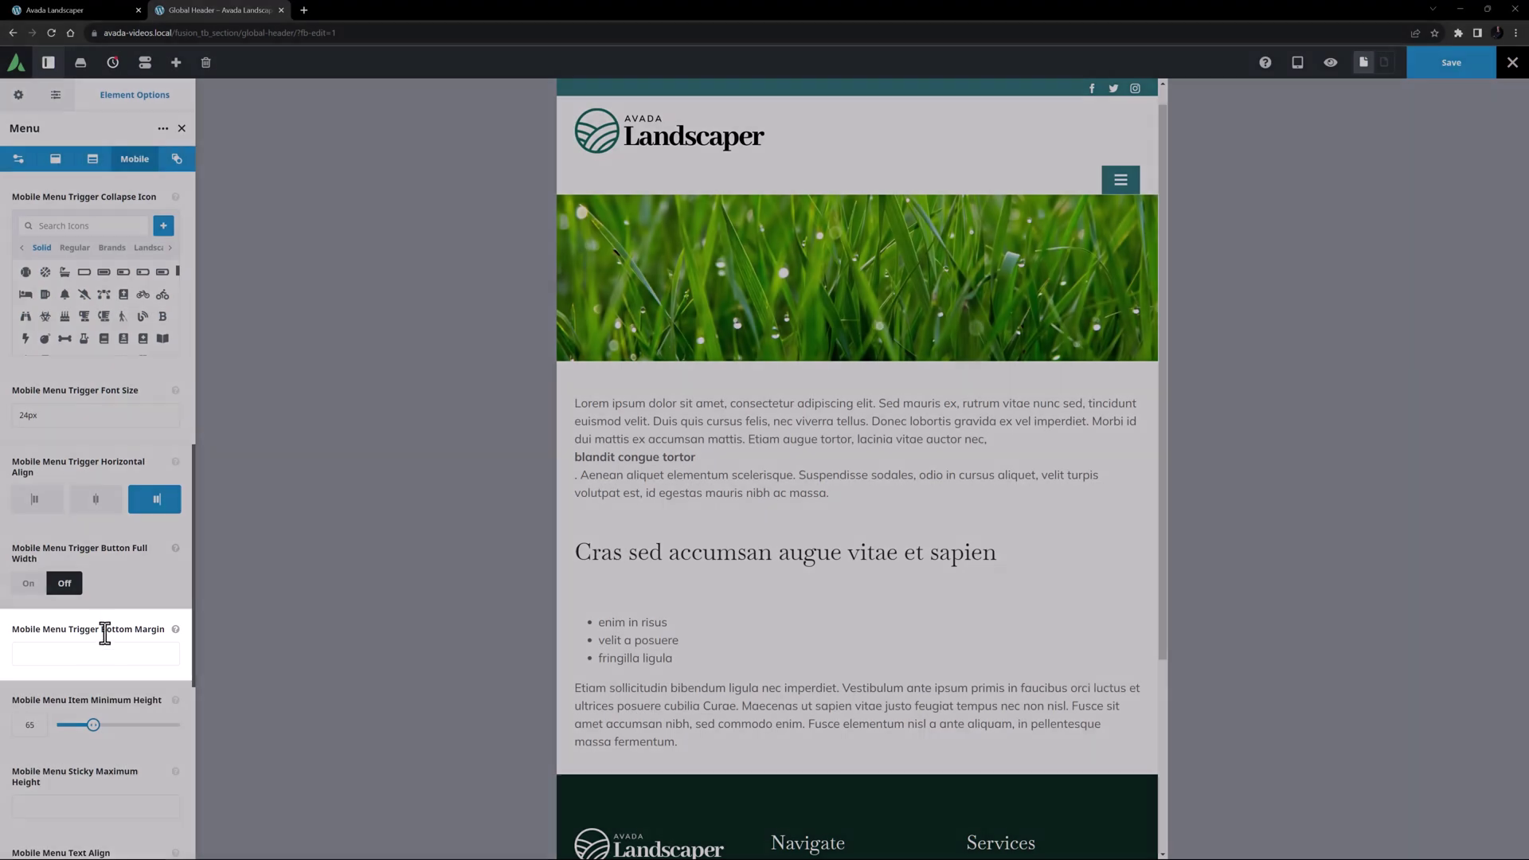
click(68, 655)
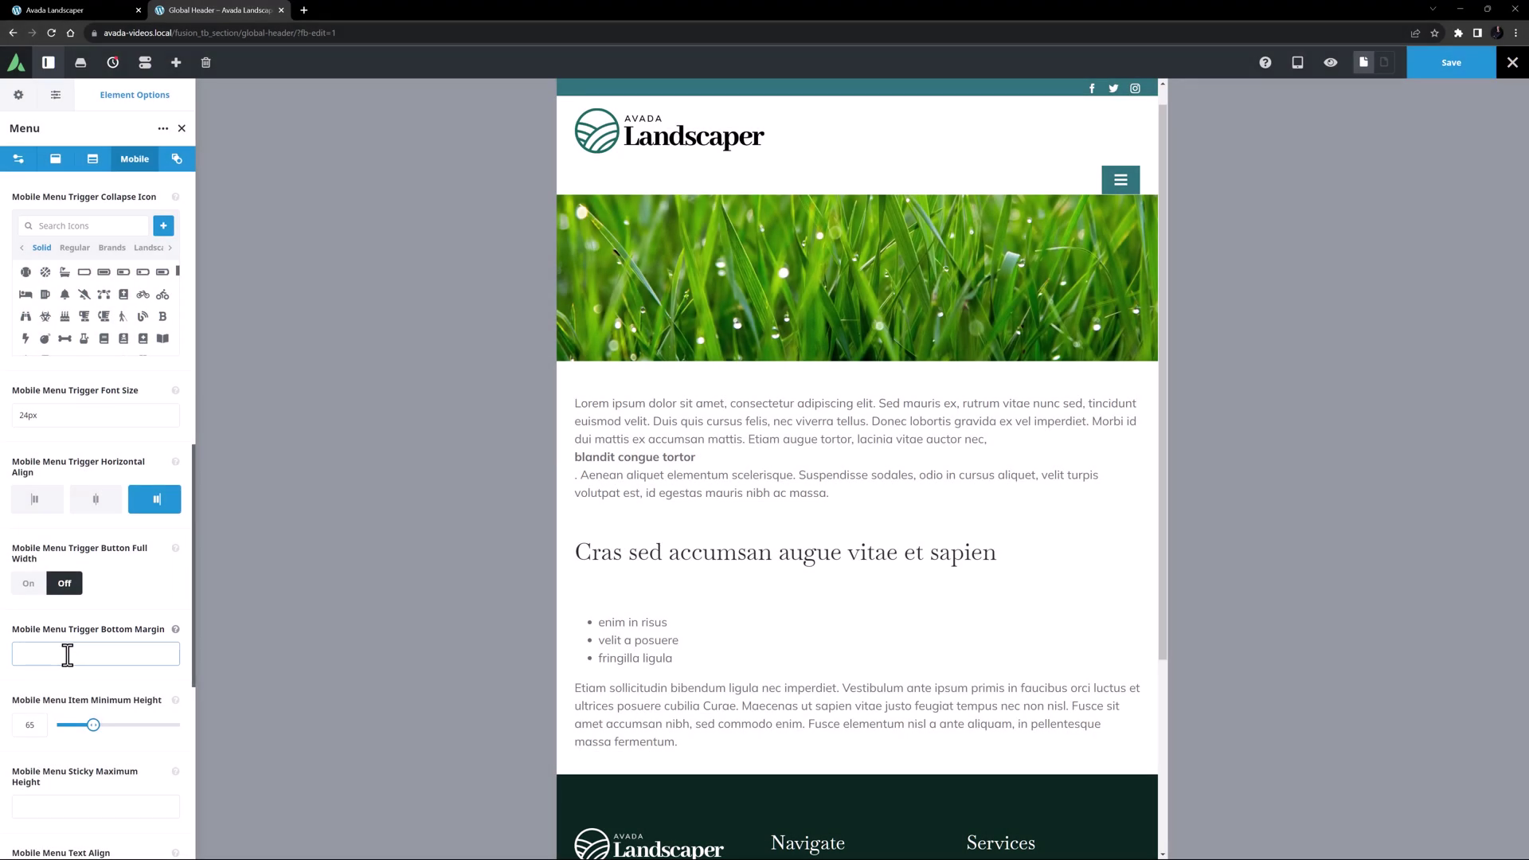
text(20px)
Step: Set the mobile menu background to Color 2 (Color 5 on hover/active) and its text to white Color 1
scroll(70, 653, down, 6)
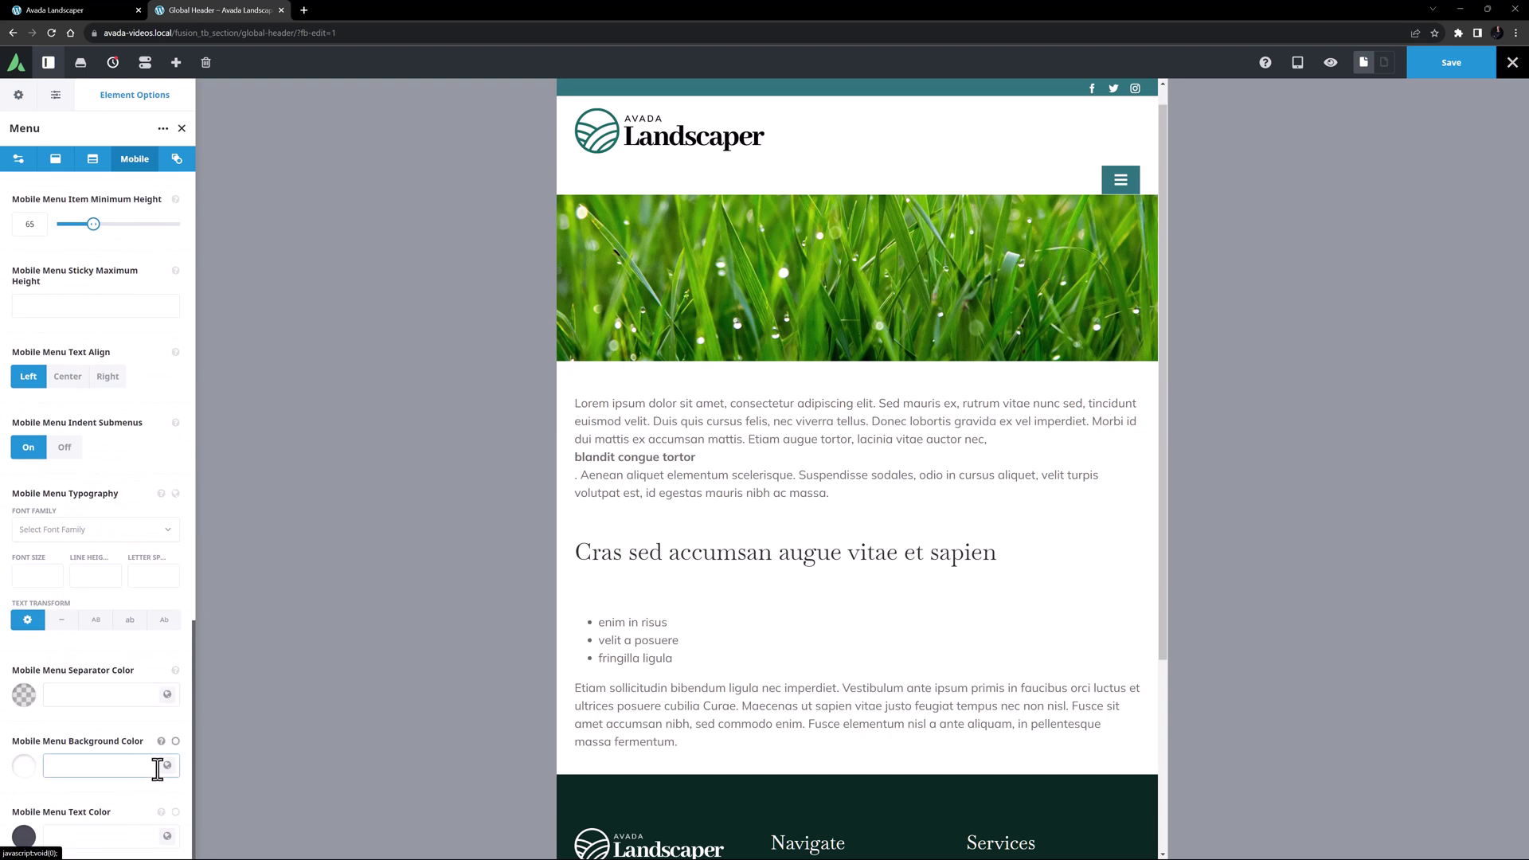
click(165, 765)
click(44, 812)
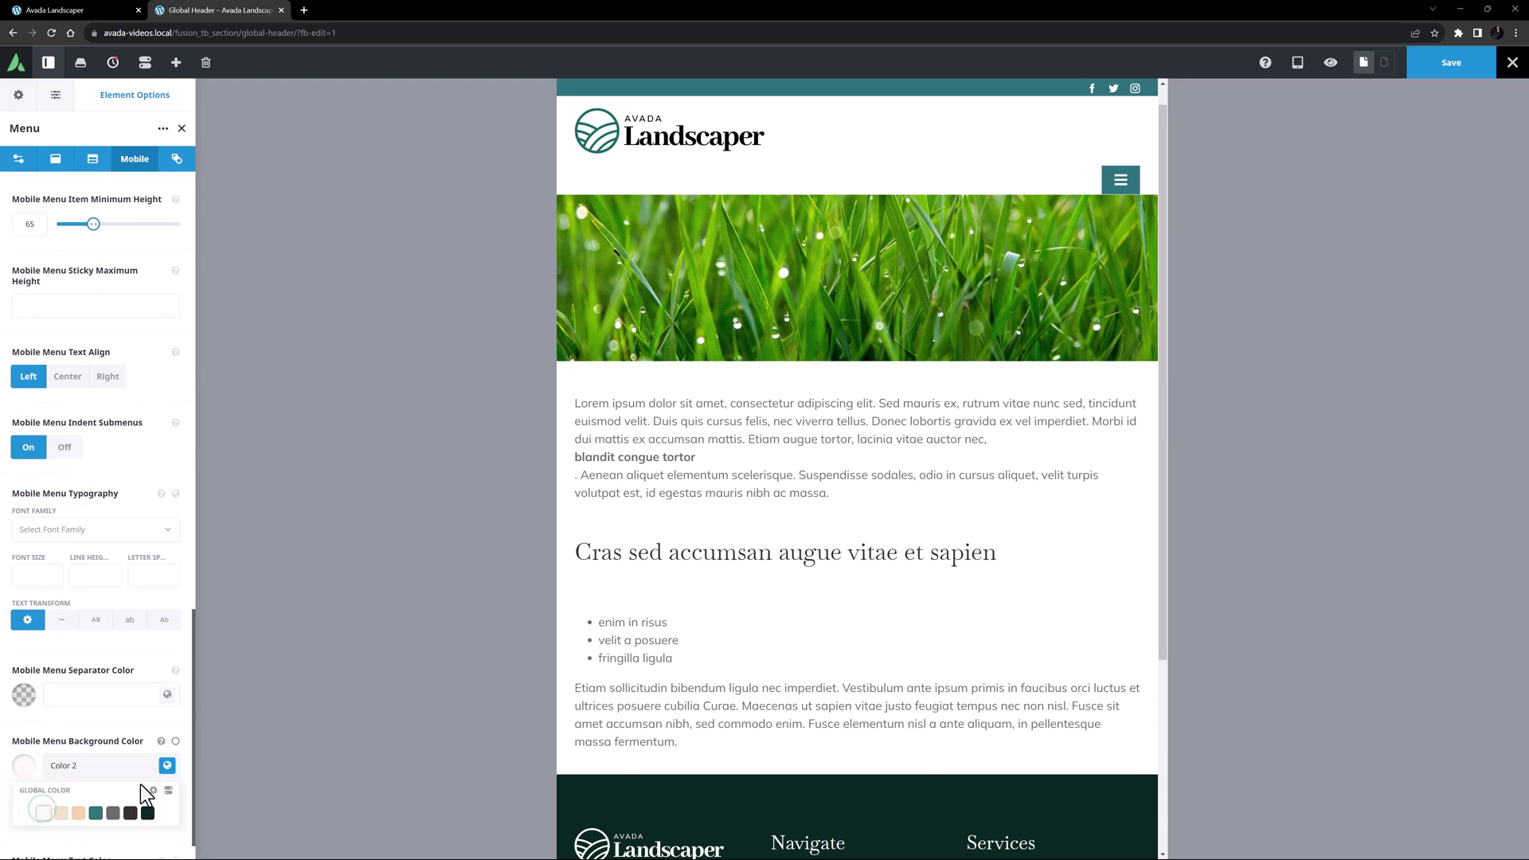
click(176, 741)
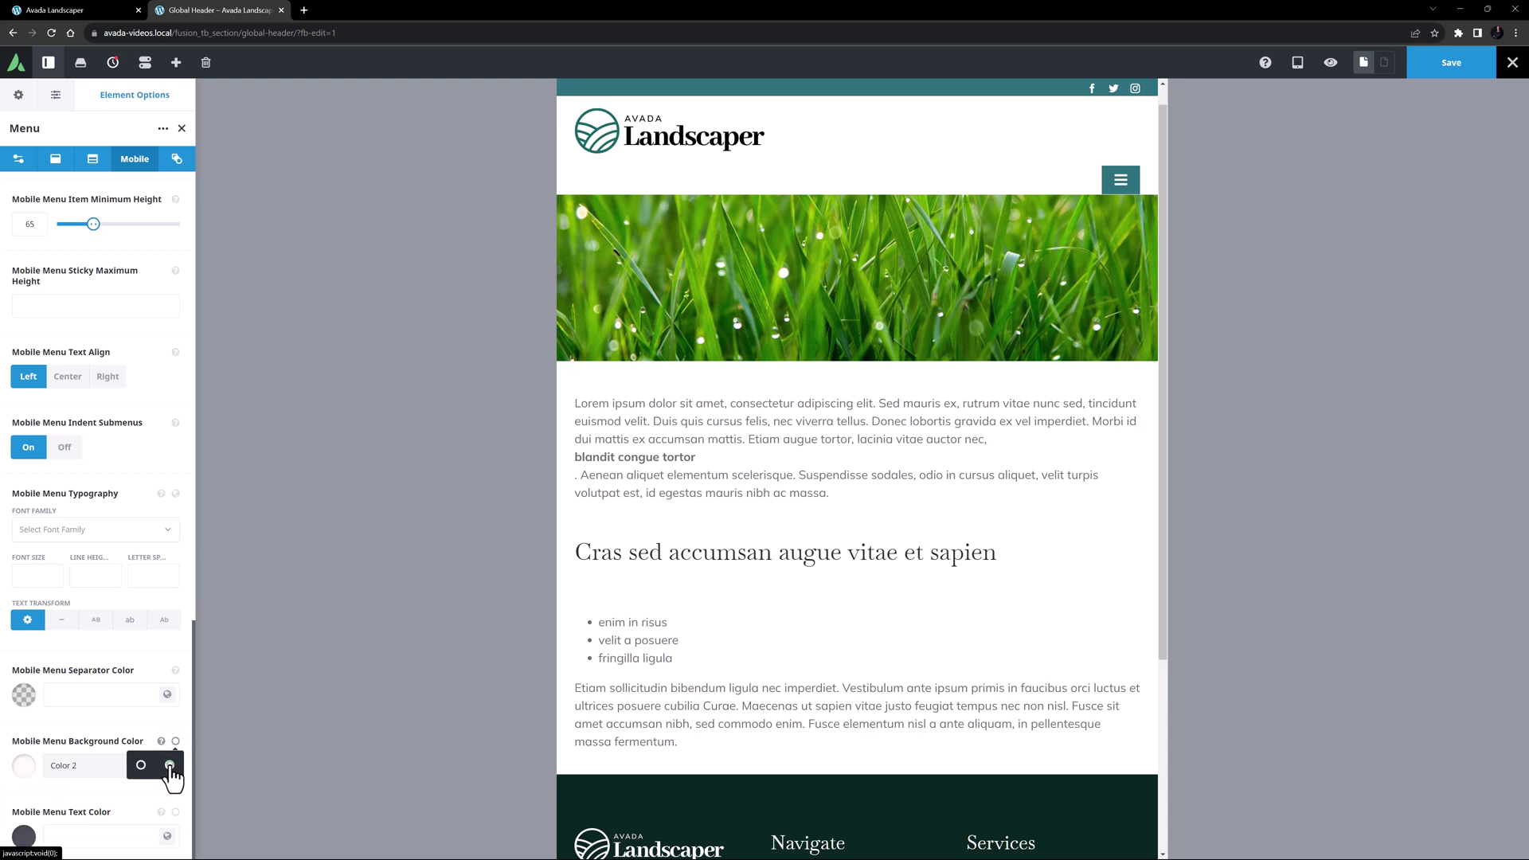
click(169, 765)
click(167, 766)
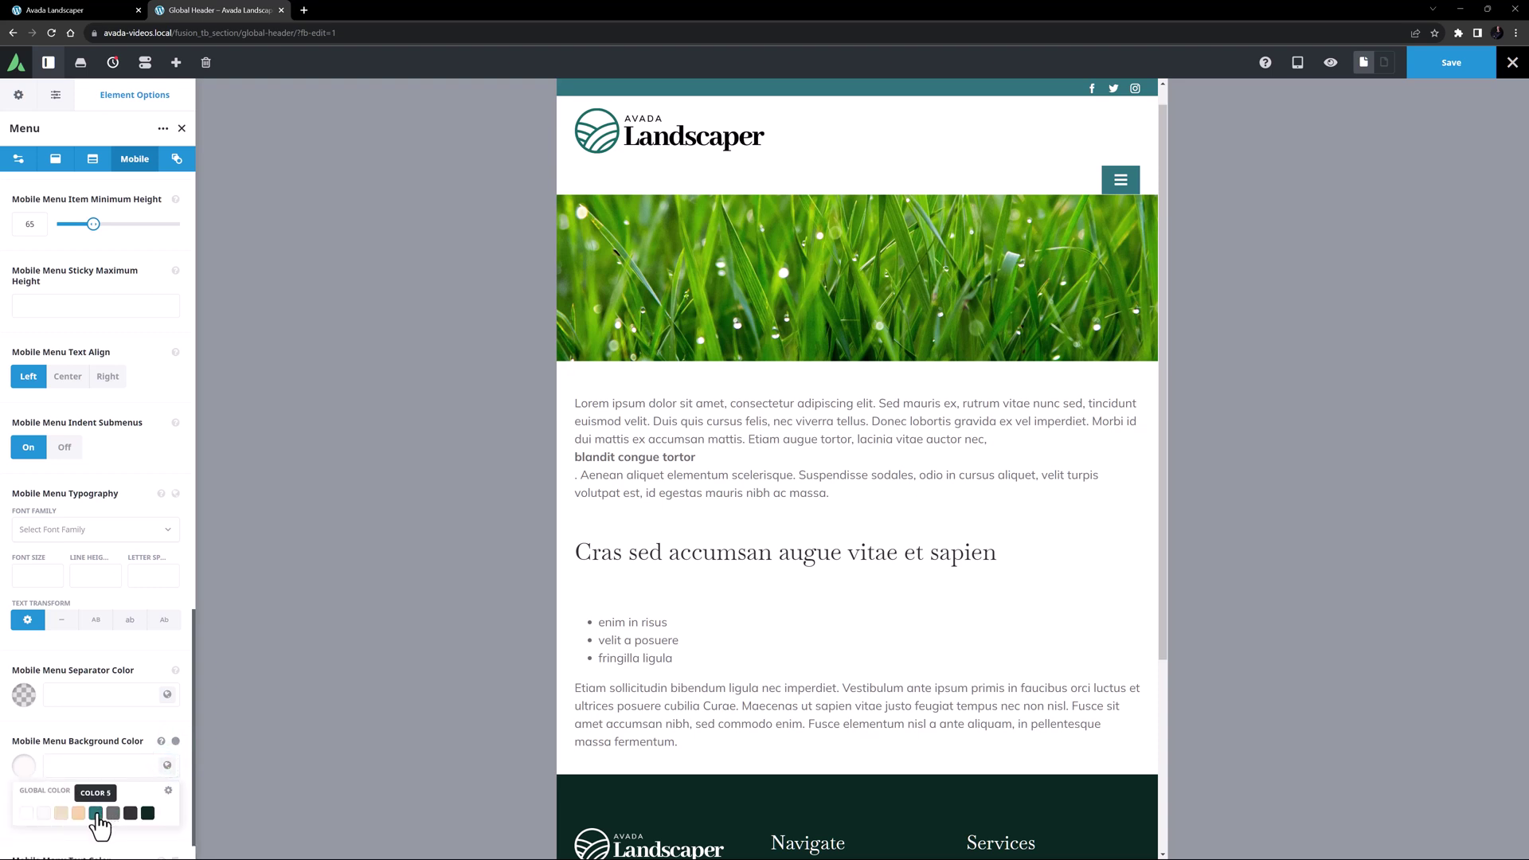
click(95, 812)
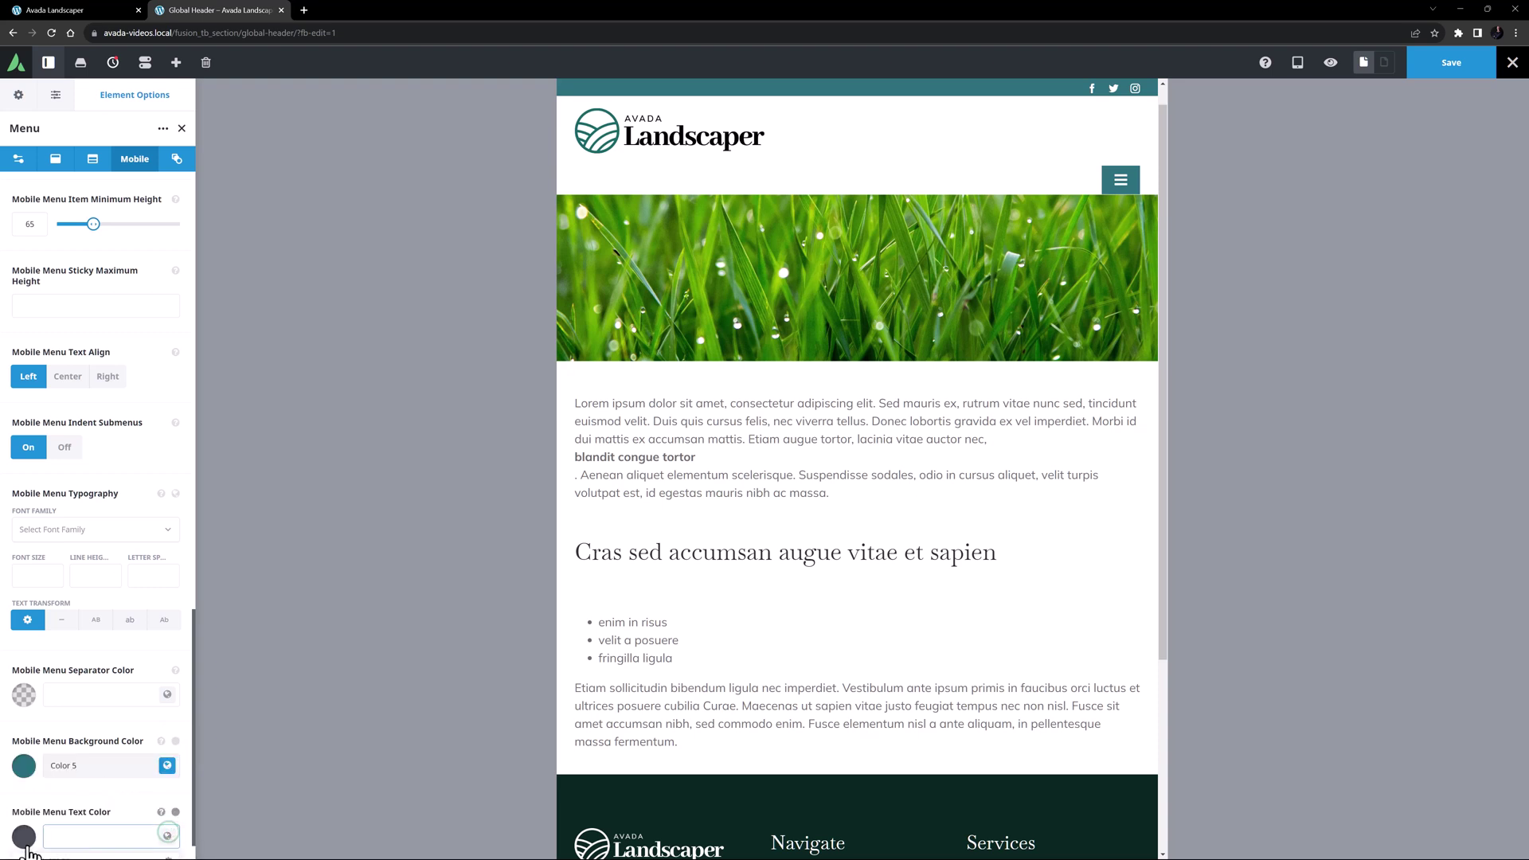
click(167, 836)
click(24, 836)
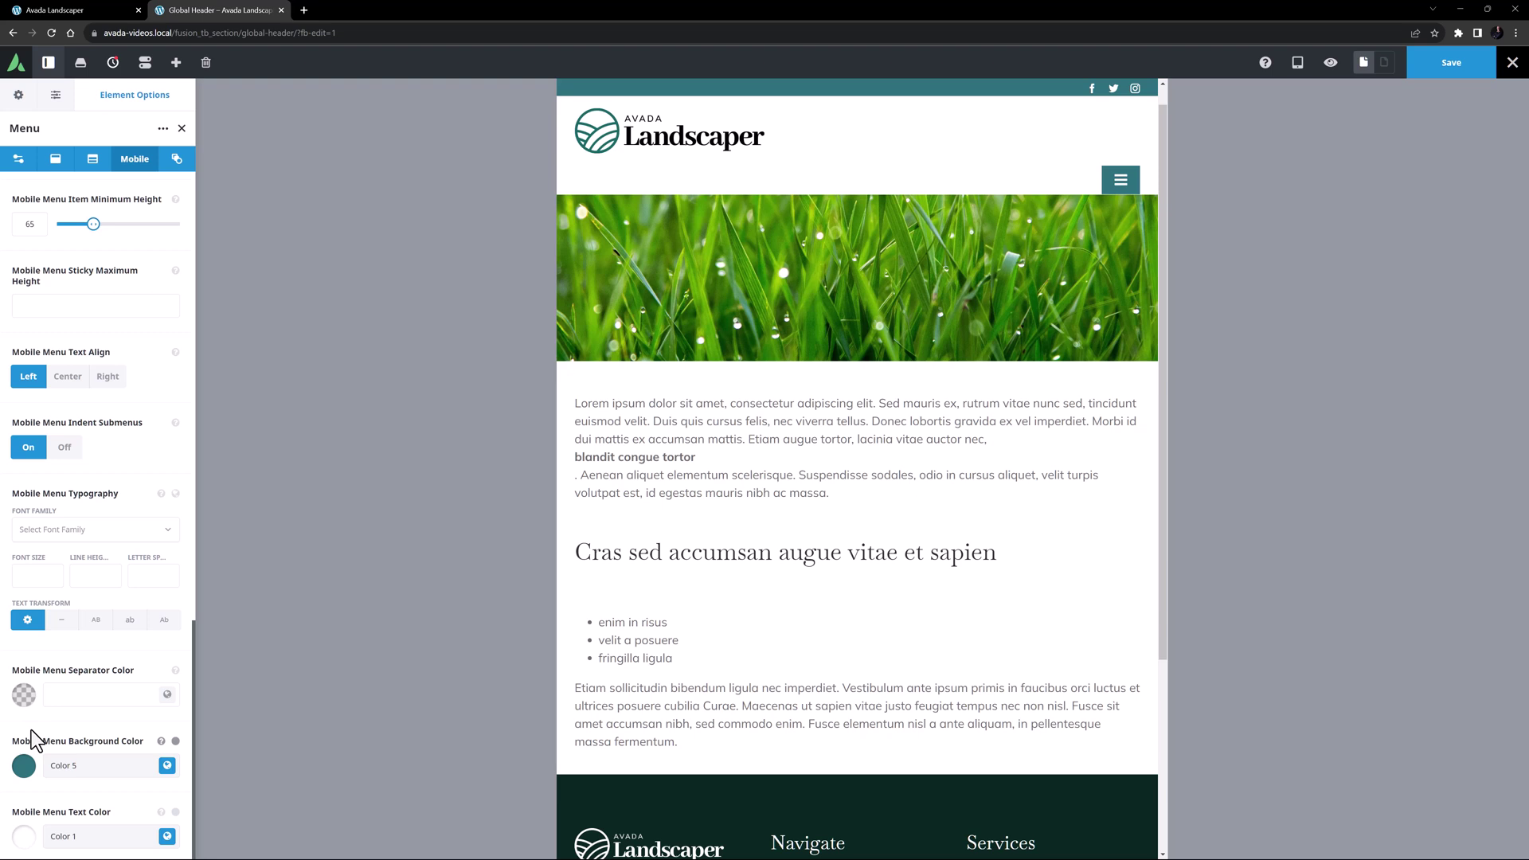
Step: Open the Column element settings under Avada Builder Elements in Global Options
click(14, 102)
scroll(112, 585, down, 5)
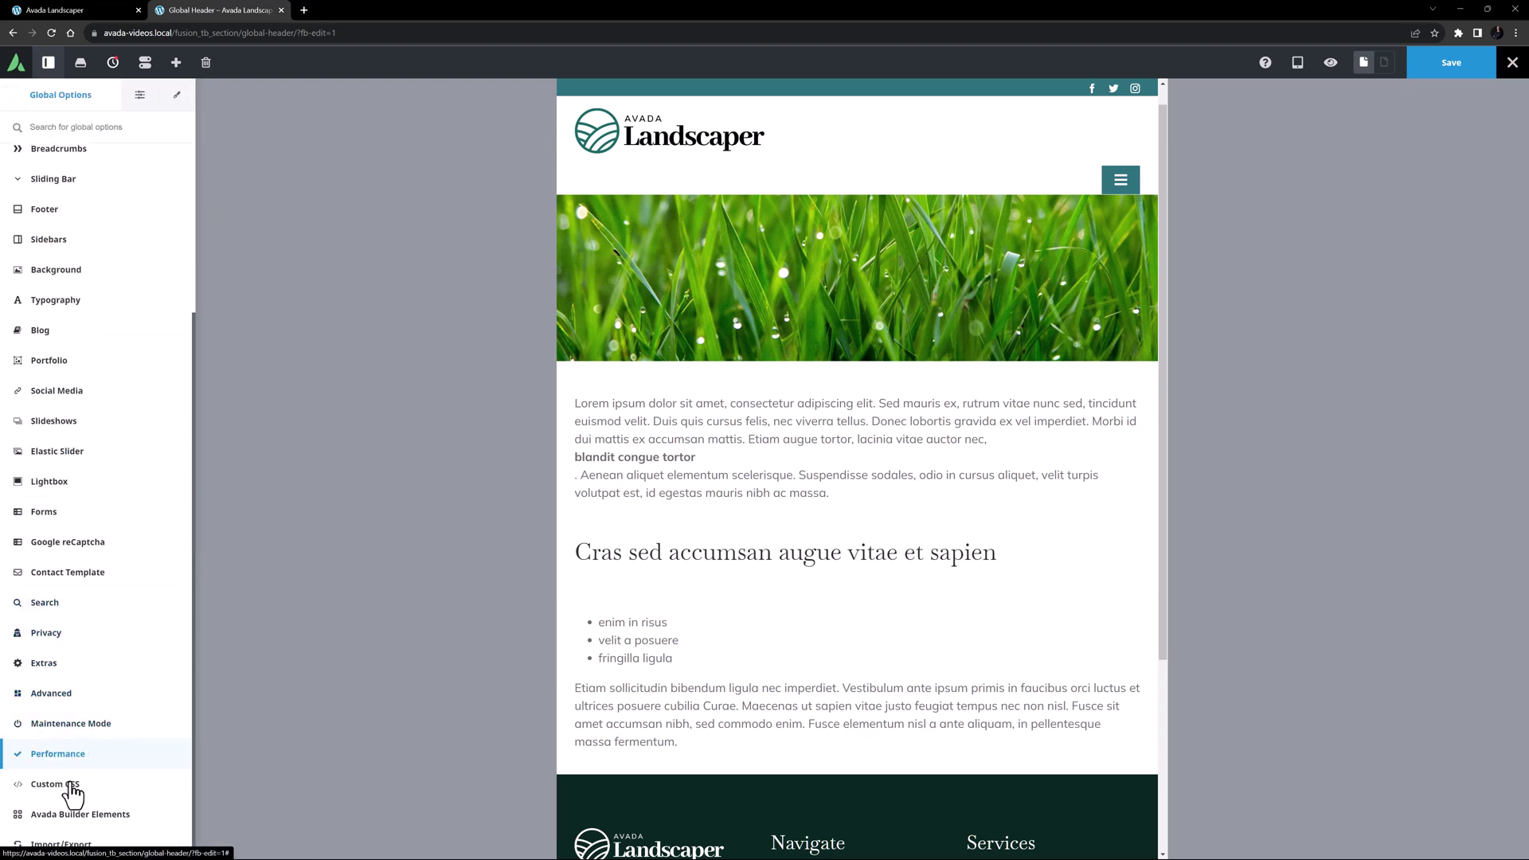
click(68, 819)
click(49, 440)
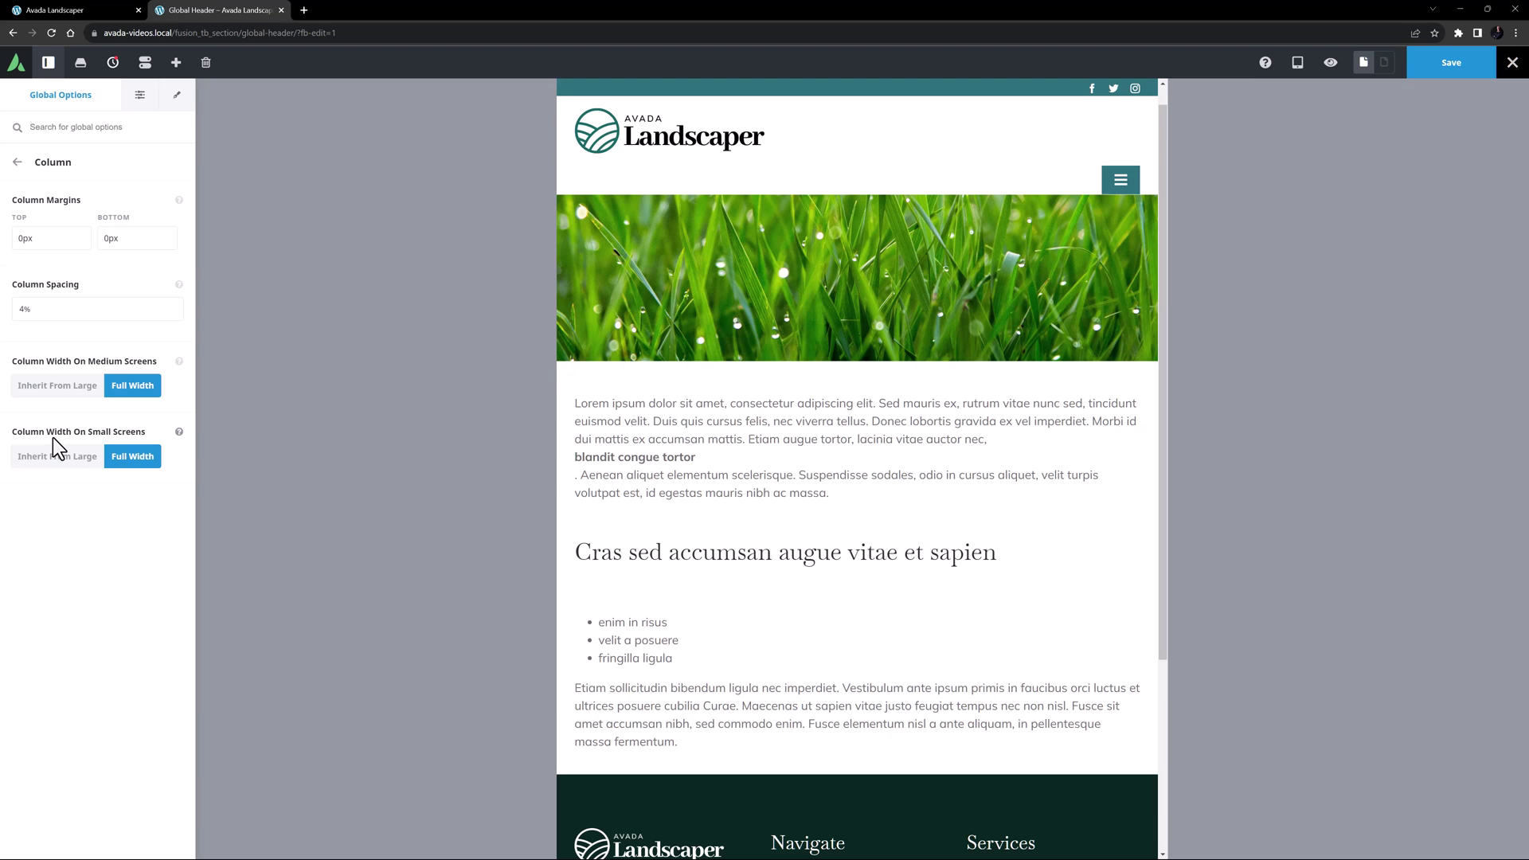
Step: Set the top-bar text column and social links column to 1/2 width
click(172, 98)
click(164, 128)
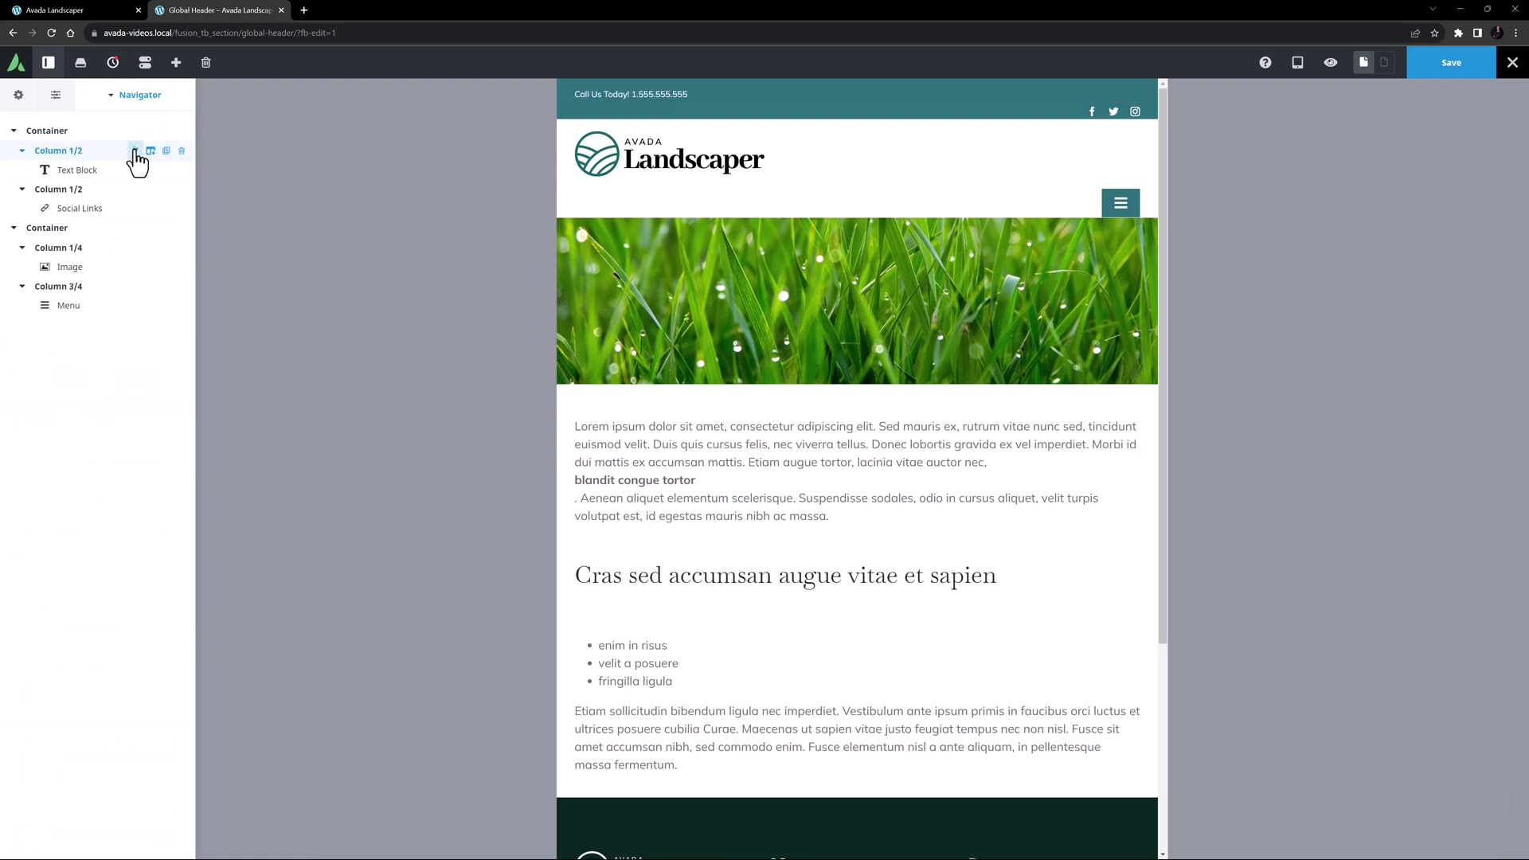
click(136, 159)
click(75, 159)
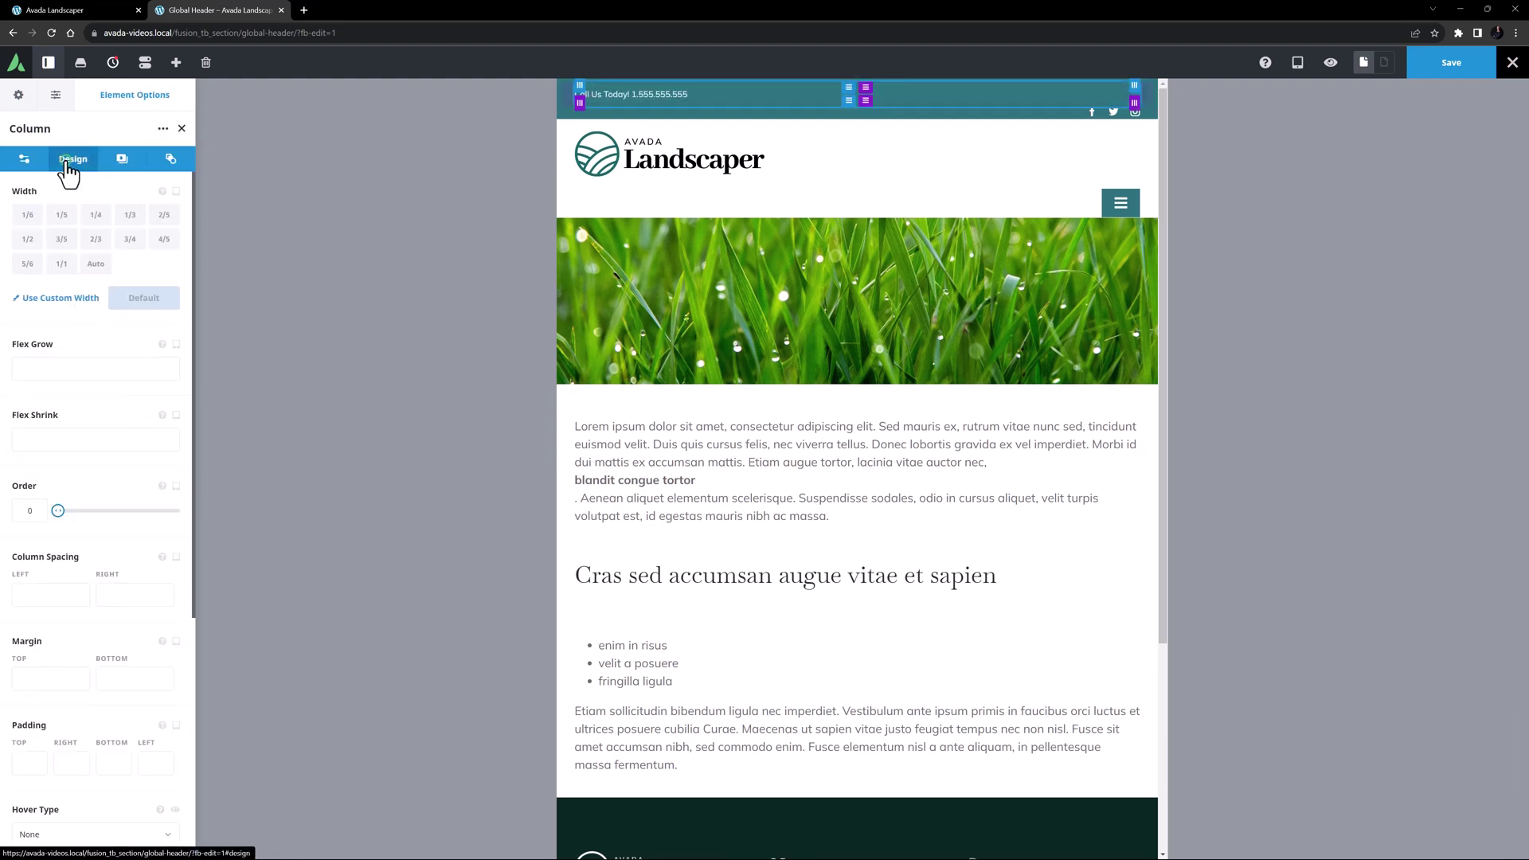
click(27, 240)
click(181, 129)
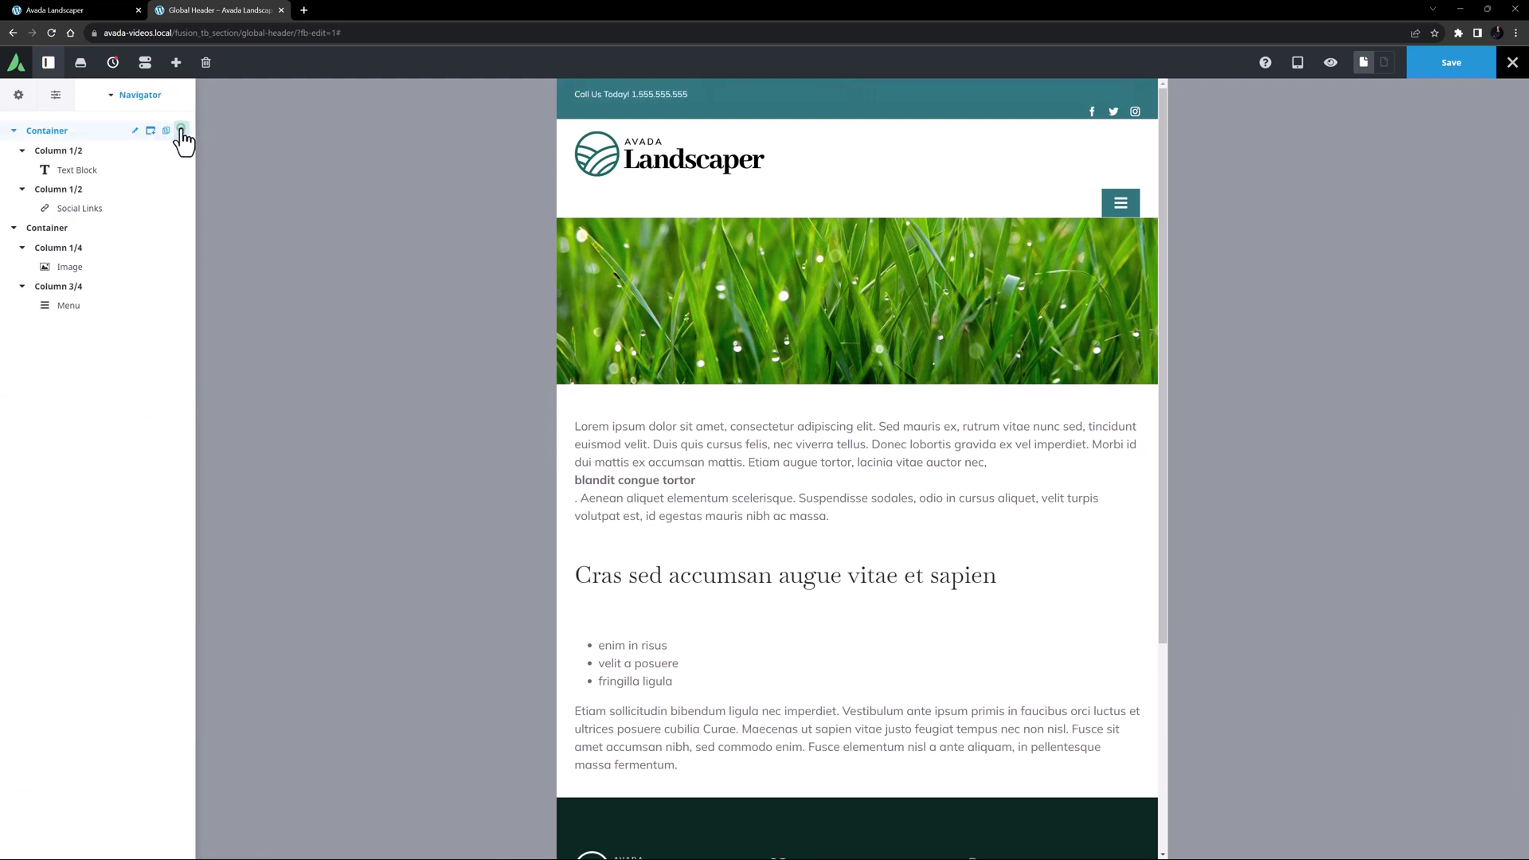
click(136, 189)
click(72, 159)
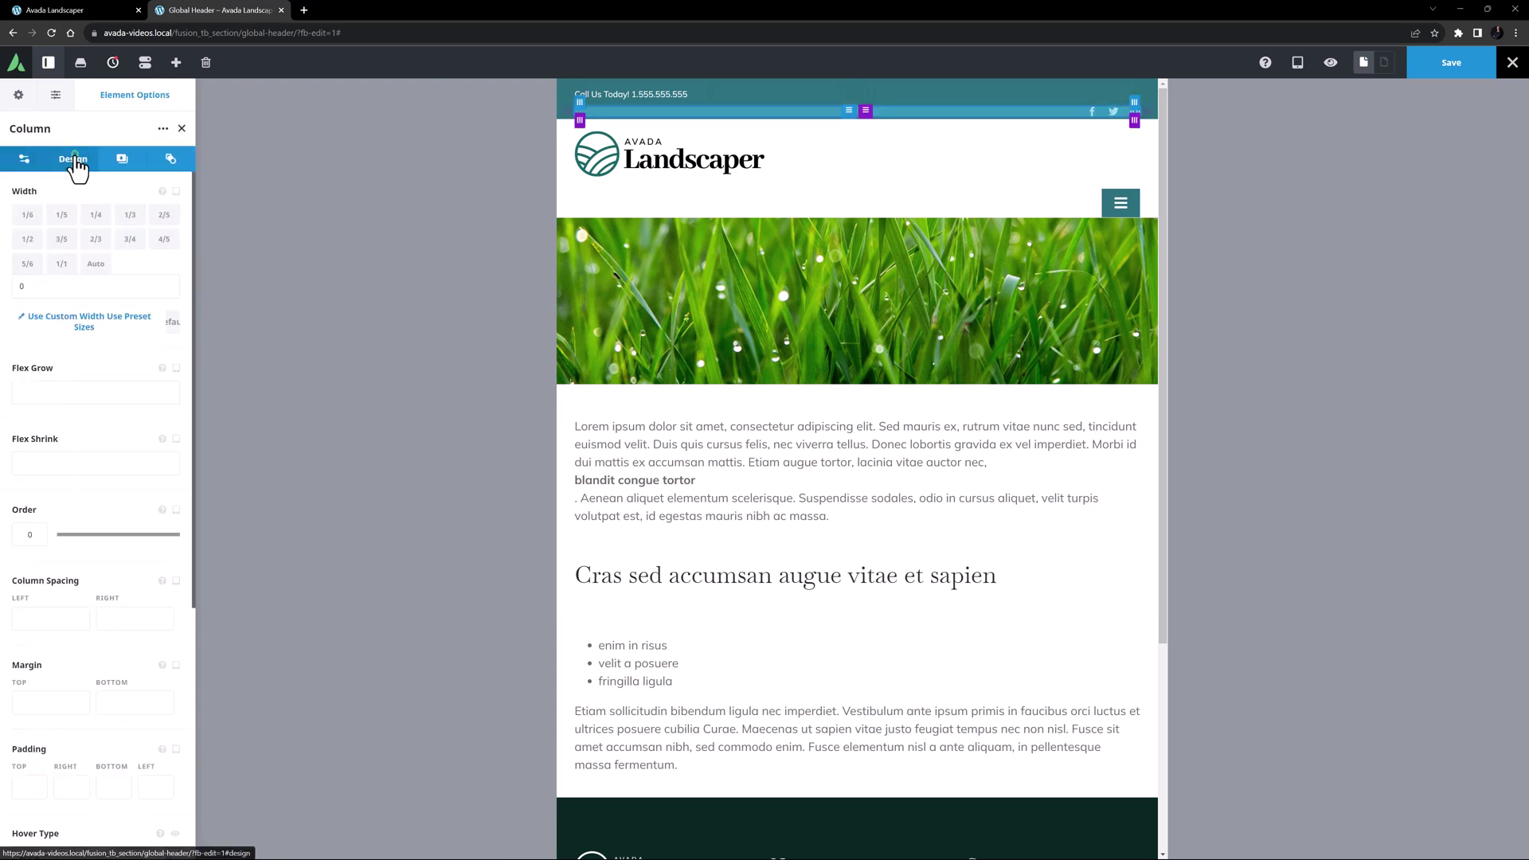
click(27, 239)
click(181, 128)
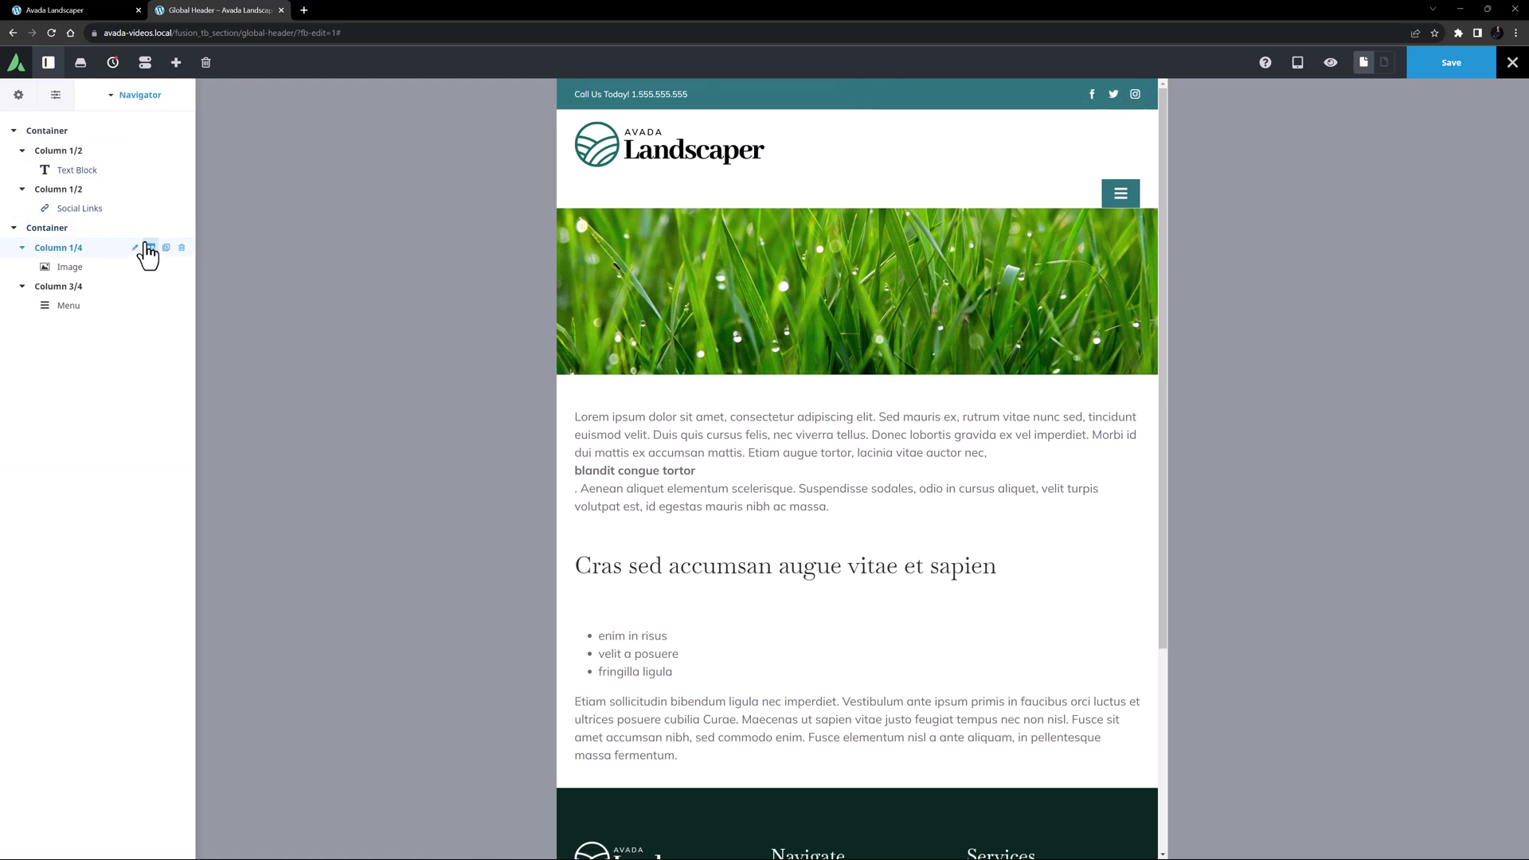
Step: Set the logo and menu columns to 1/2 width and give the menu column a 20px bottom margin
click(137, 247)
click(72, 159)
click(27, 239)
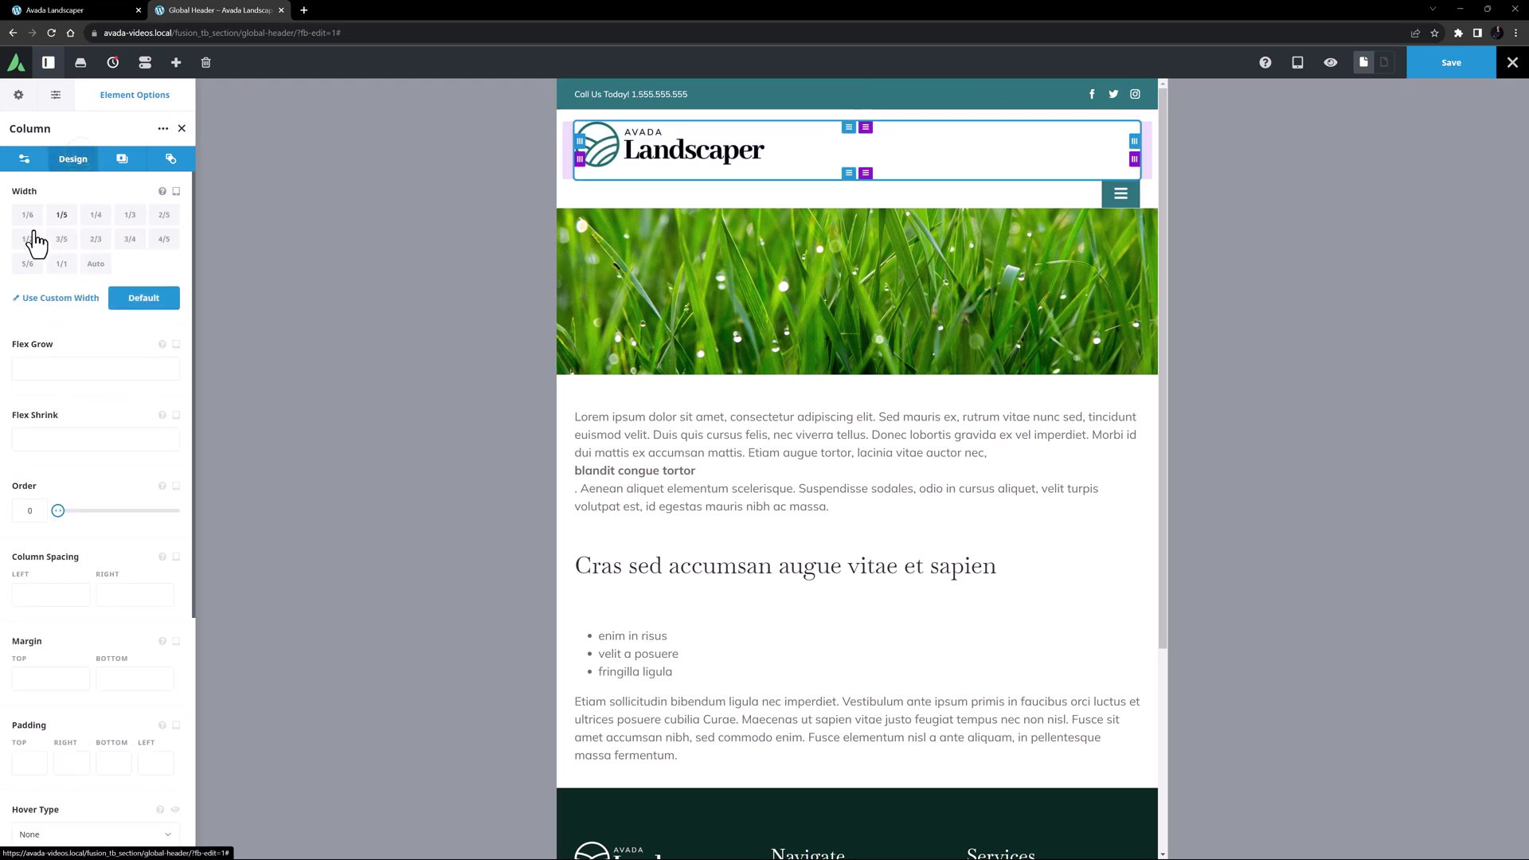
click(181, 129)
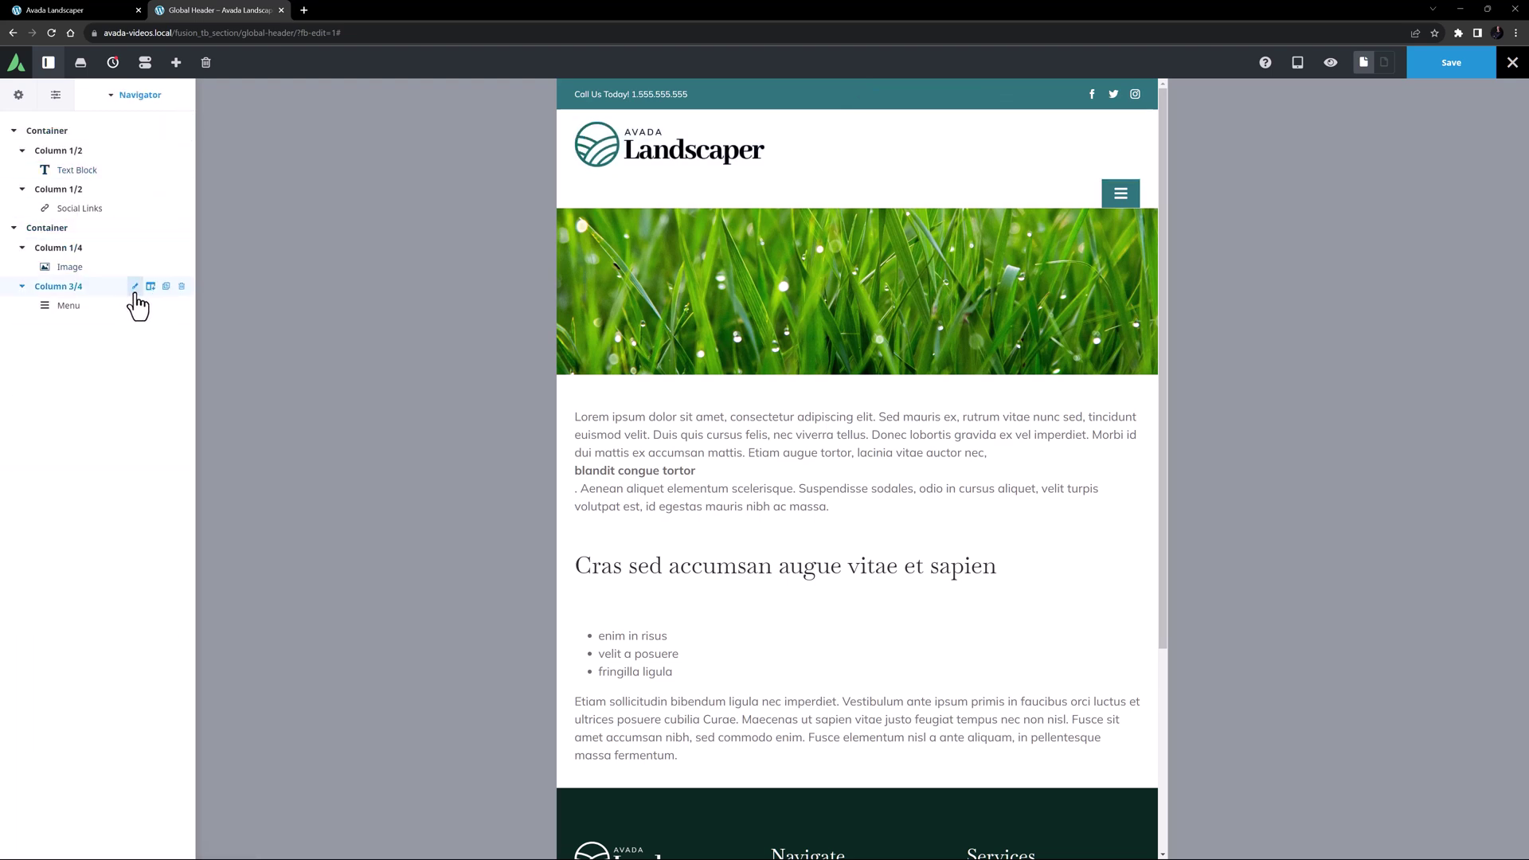
click(135, 287)
click(72, 159)
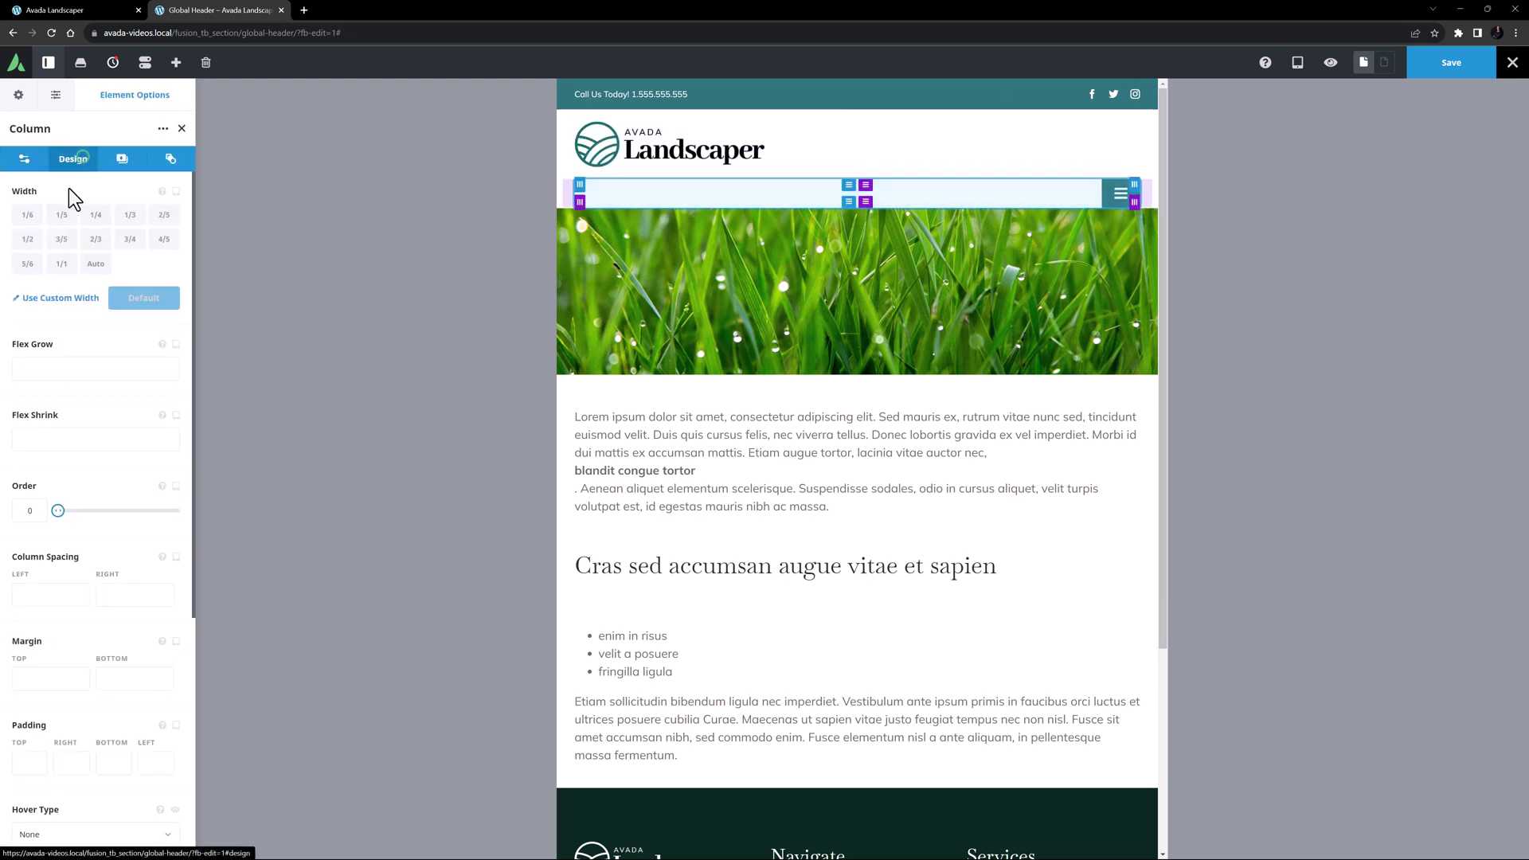
click(27, 239)
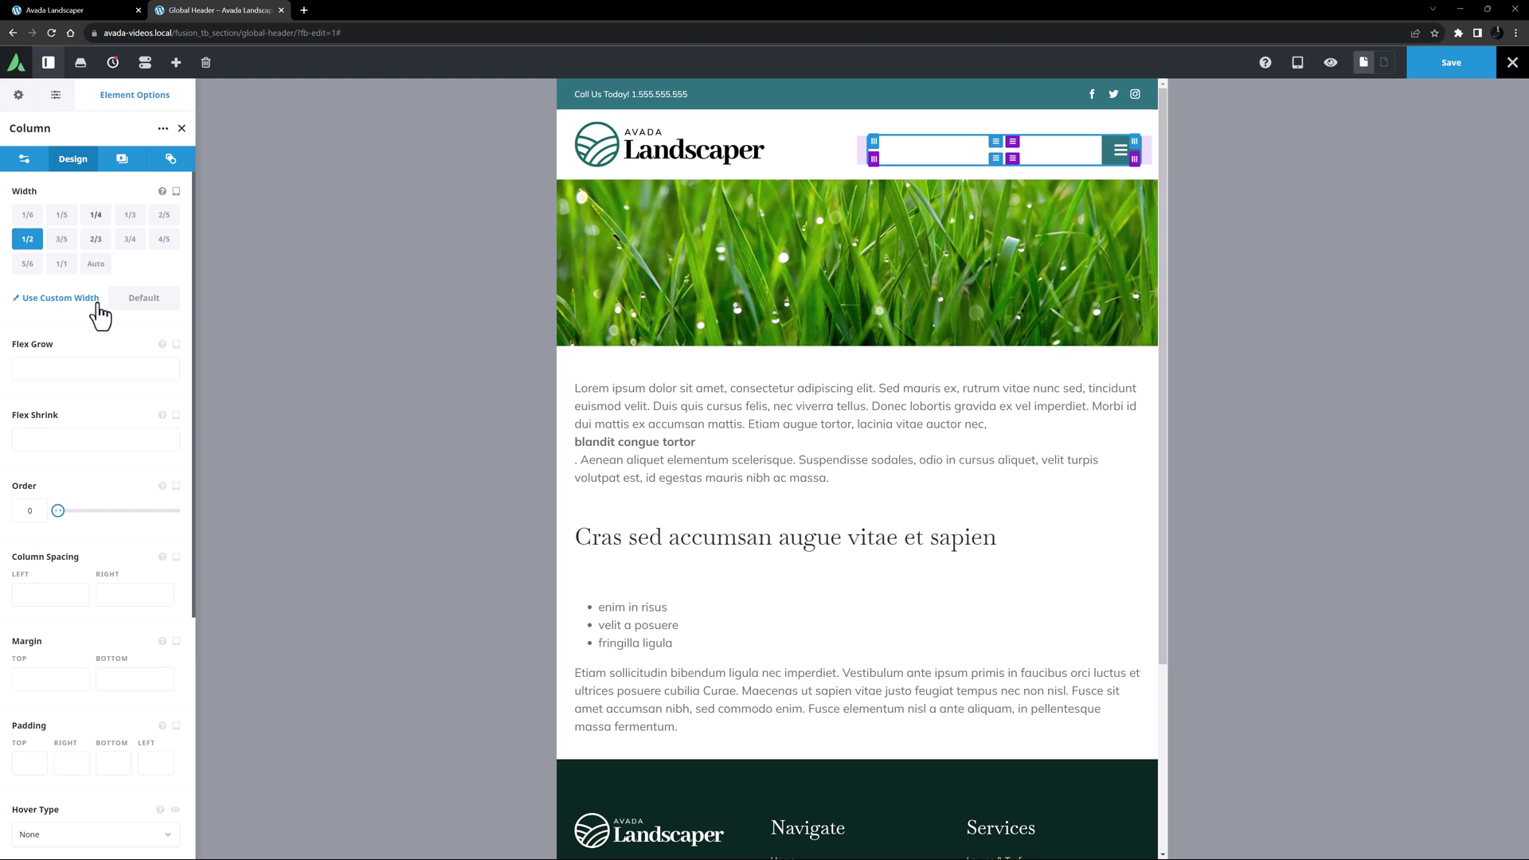
click(118, 679)
text(20px)
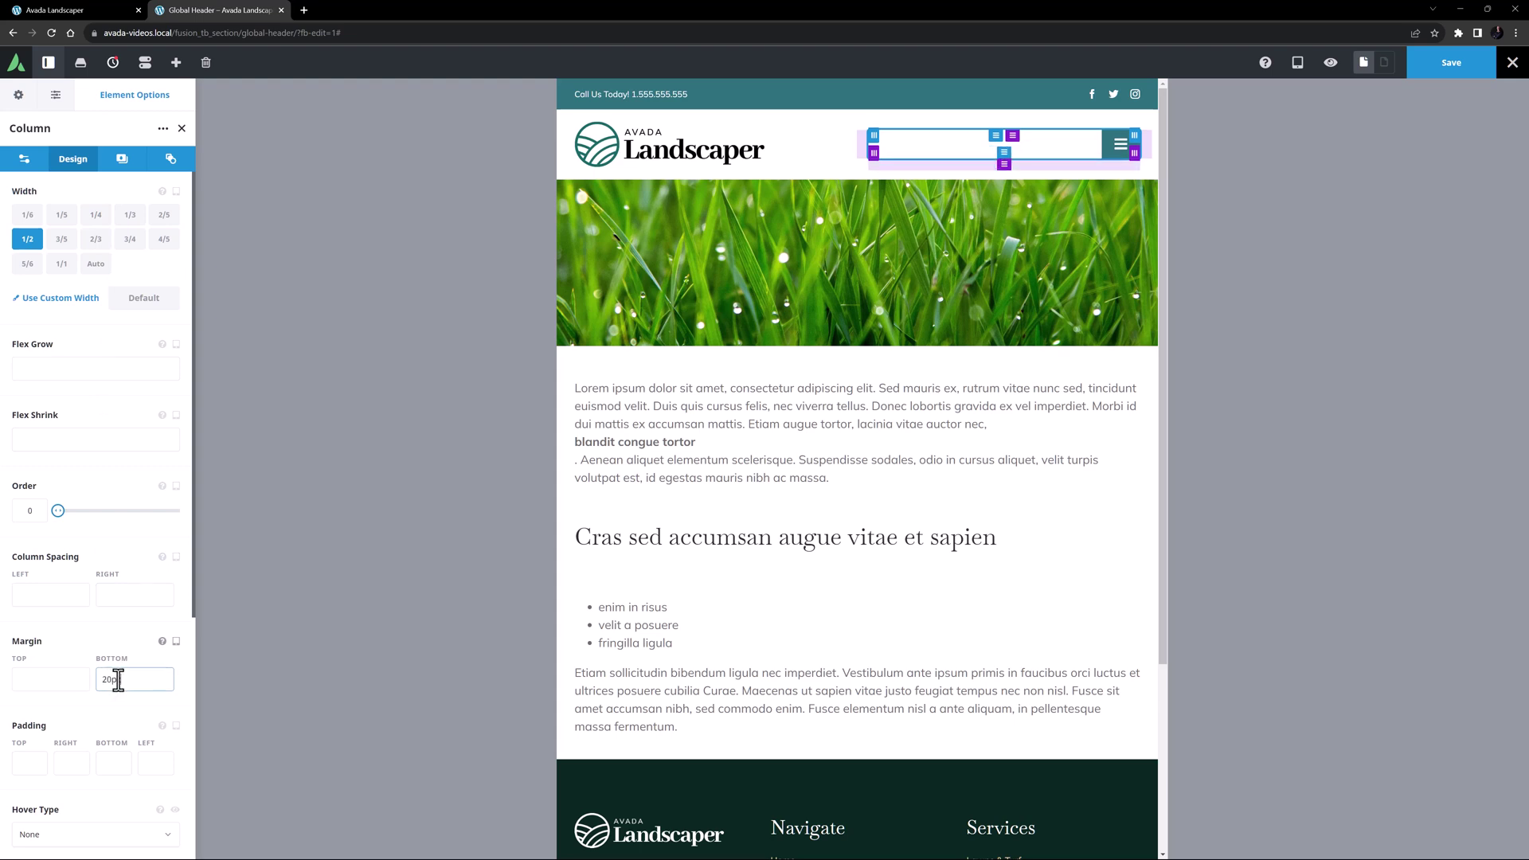
Step: Switch to the mobile preview and review the first top-bar column's design settings
mouse_move(1298, 62)
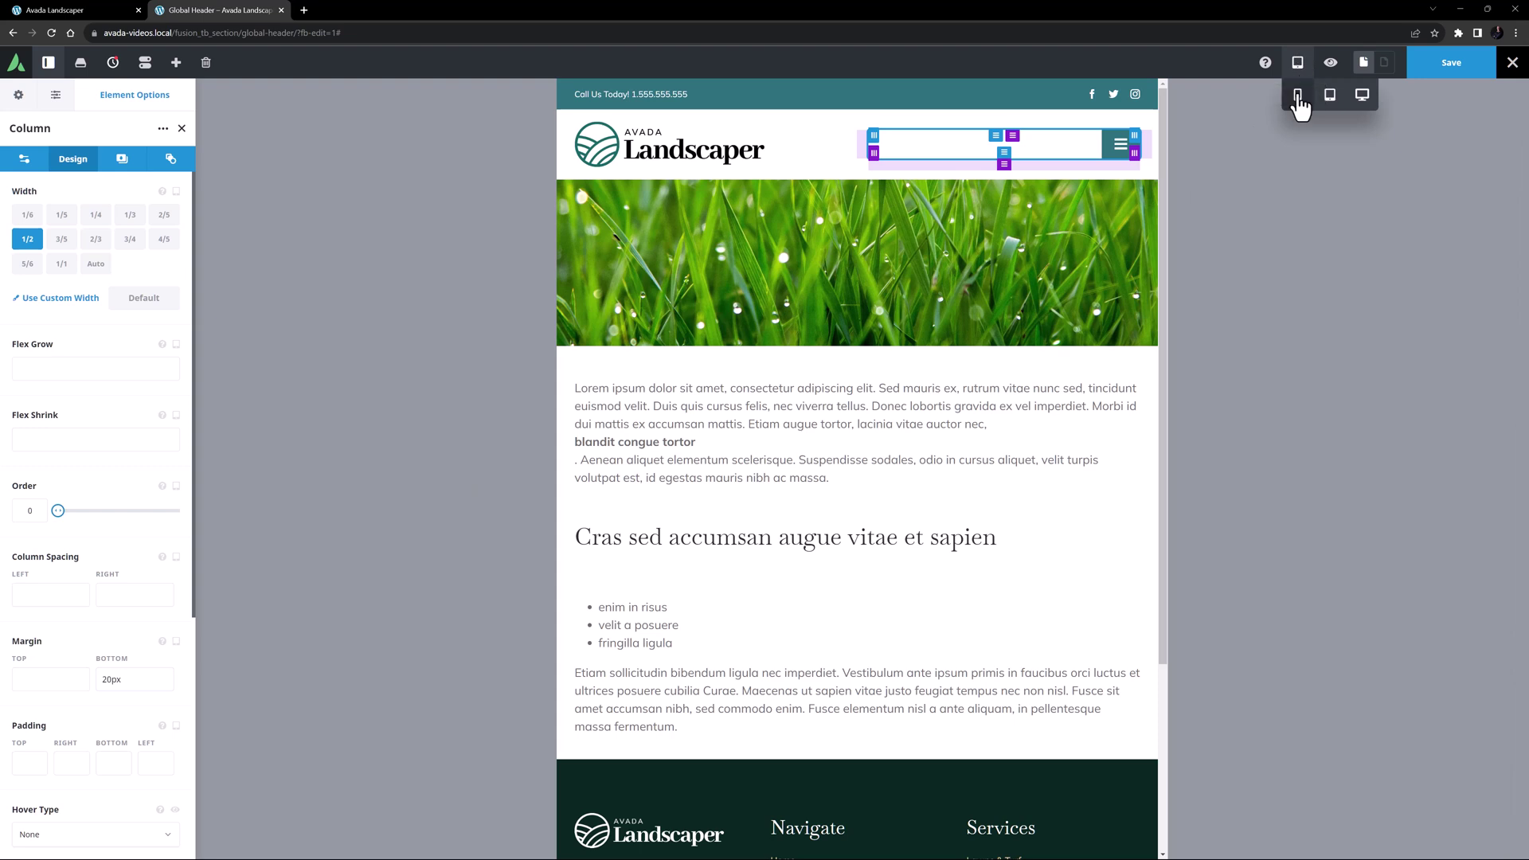
click(1297, 116)
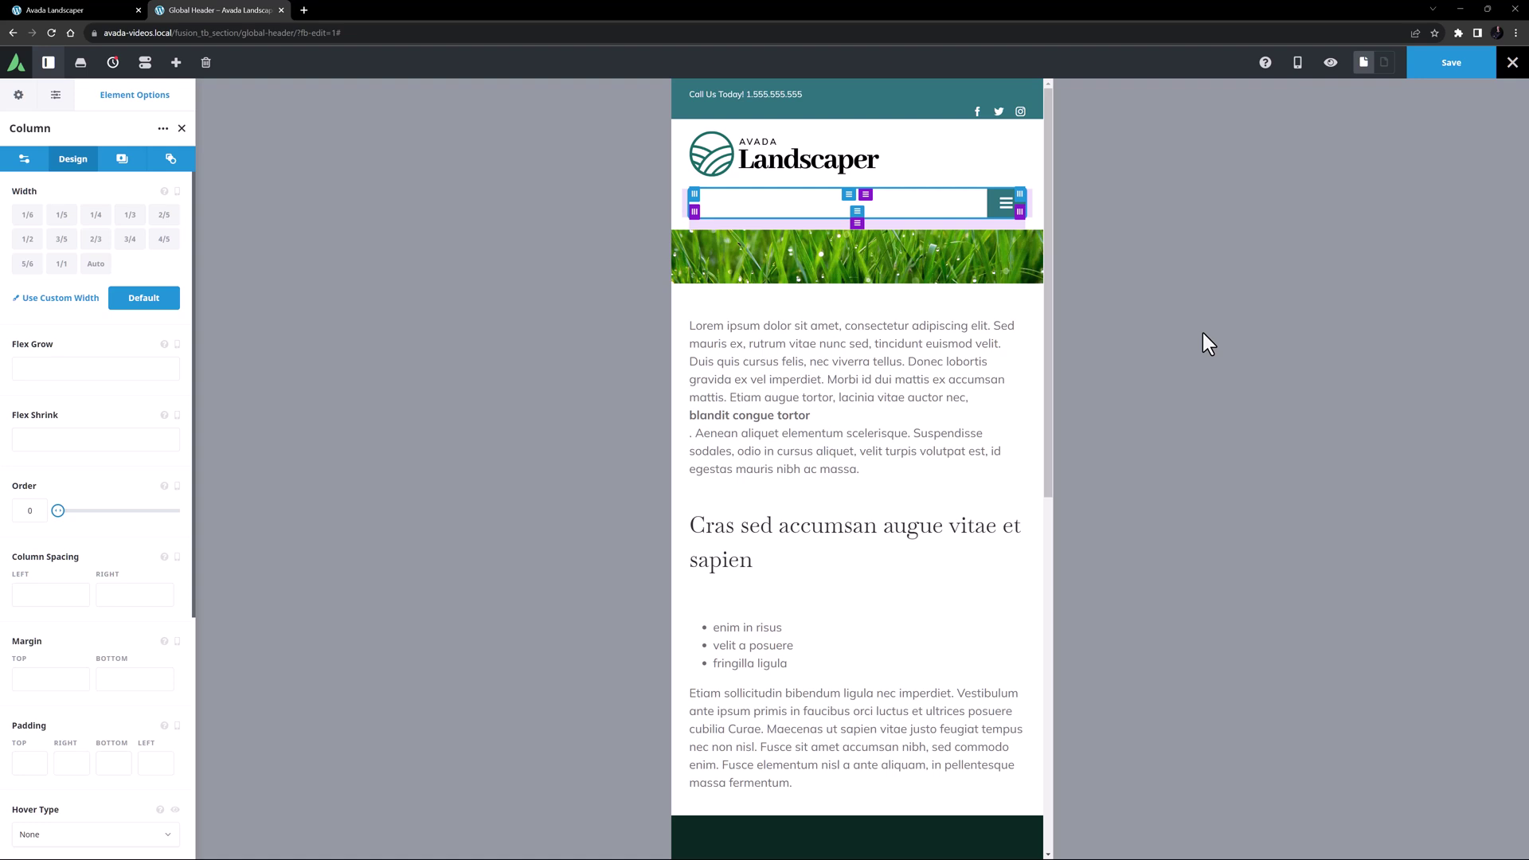
click(182, 128)
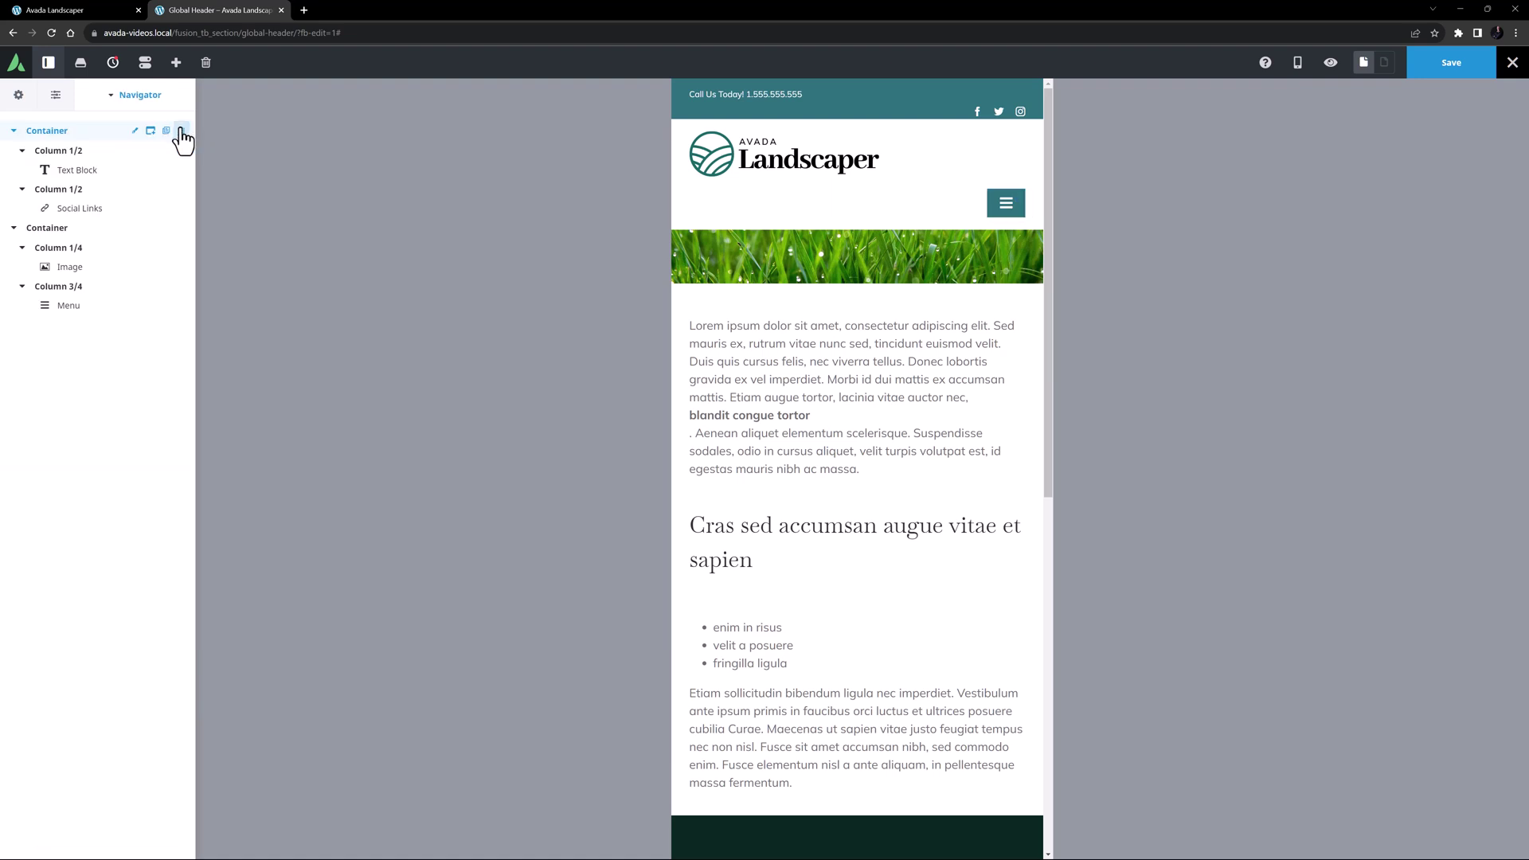
click(140, 152)
click(72, 158)
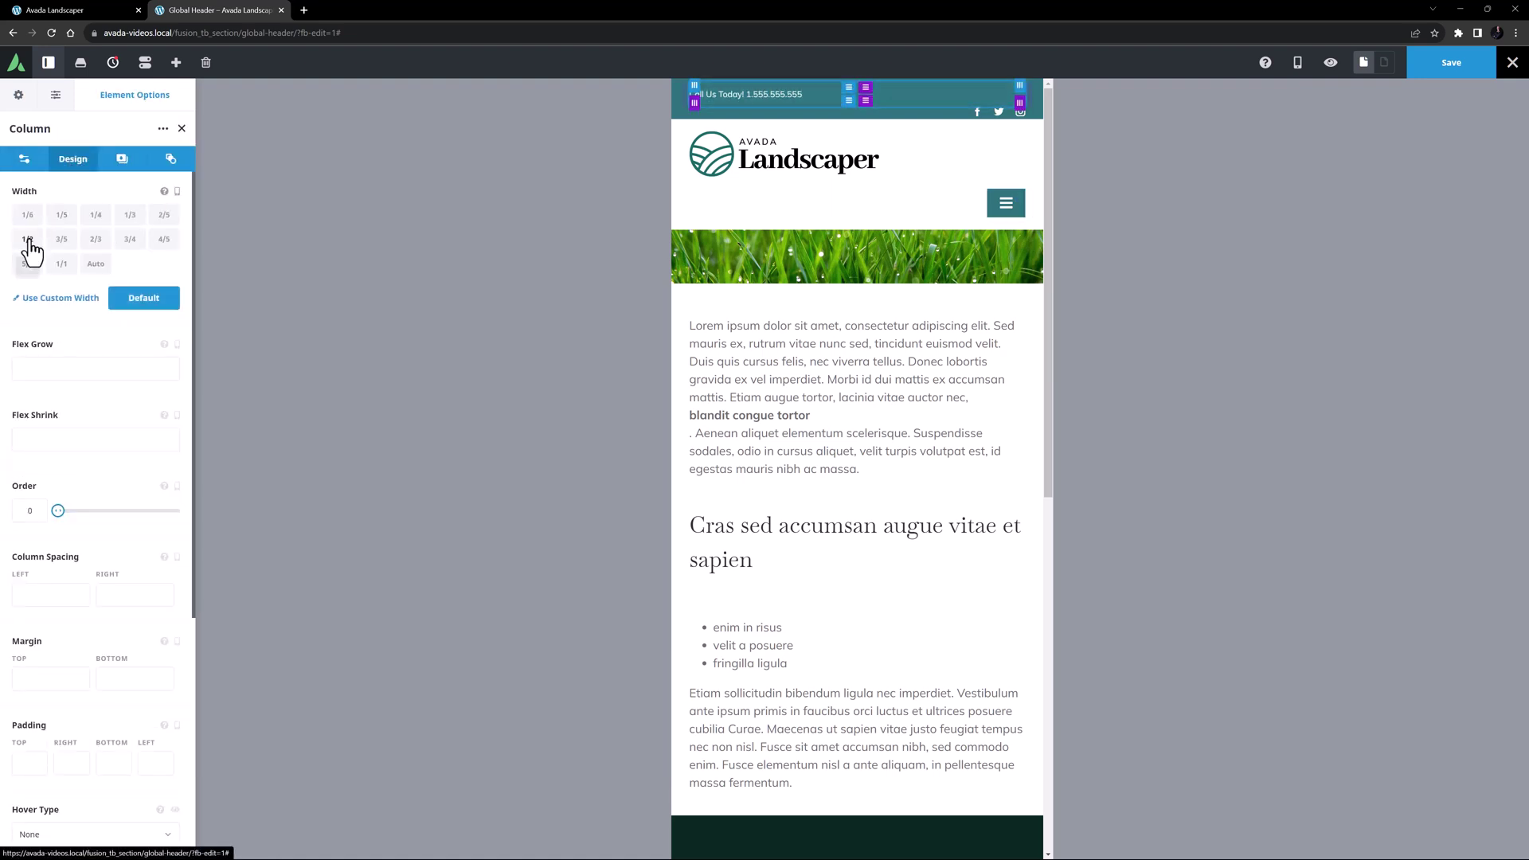
click(181, 128)
Step: Make the second top-bar column half width on mobile
click(140, 197)
click(71, 163)
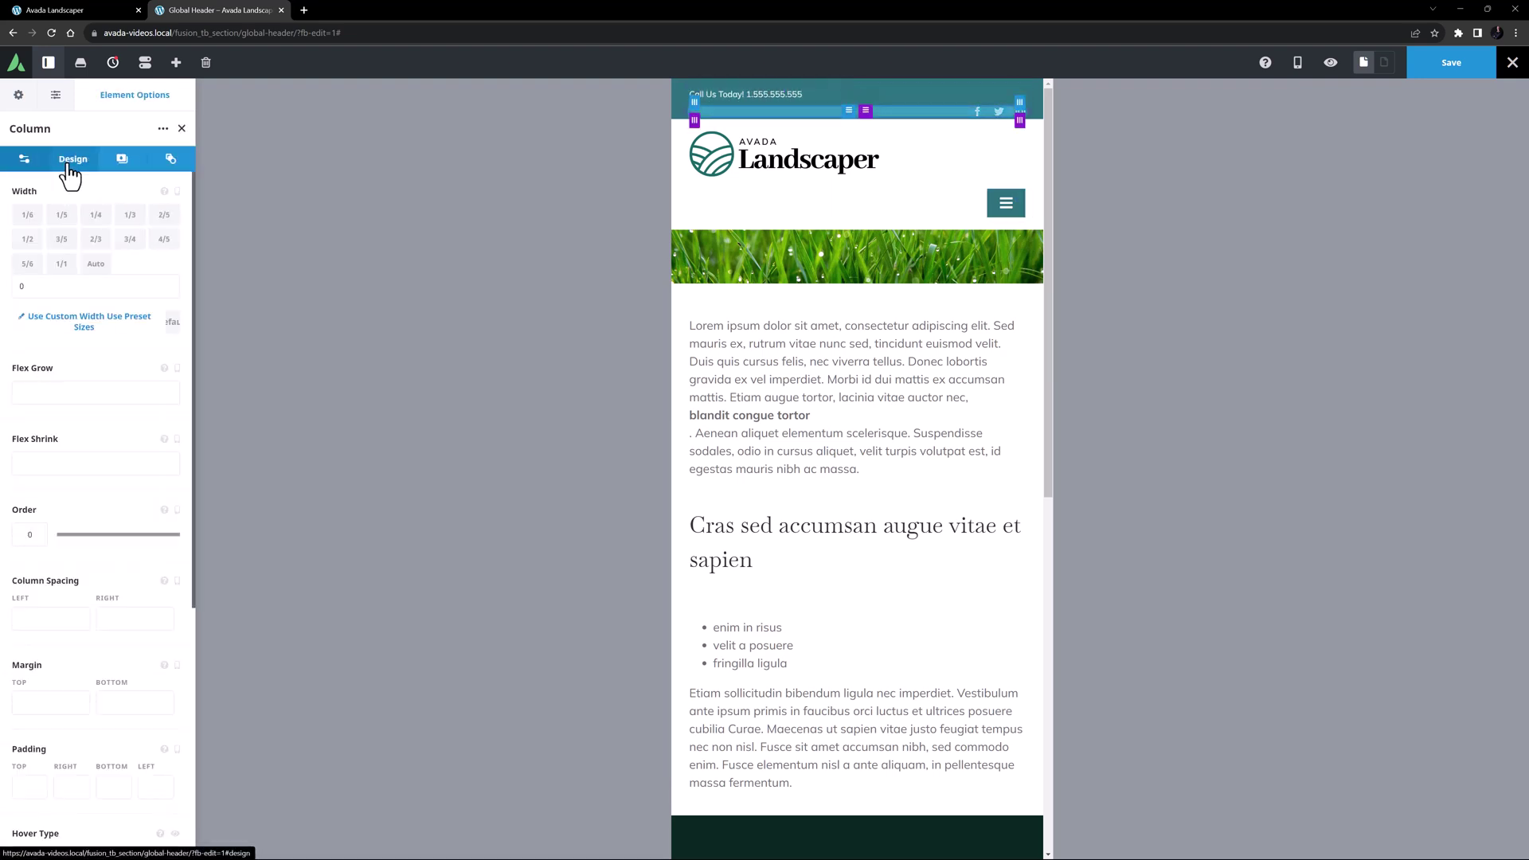
click(29, 240)
click(182, 128)
Step: Set the logo and menu columns' mobile widths so they sit side by side
click(136, 248)
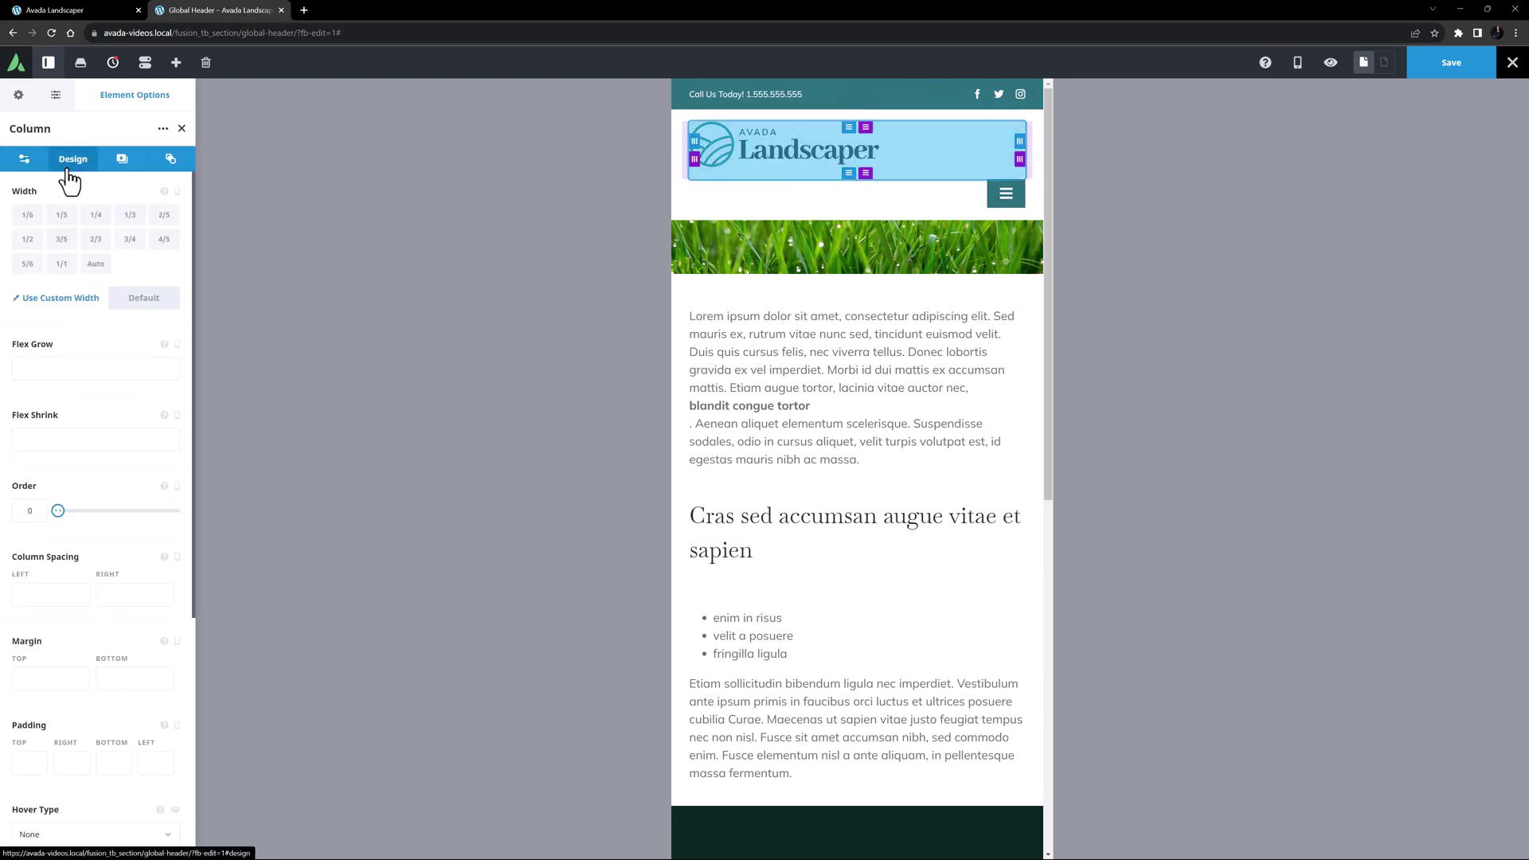
click(29, 237)
click(181, 128)
click(136, 286)
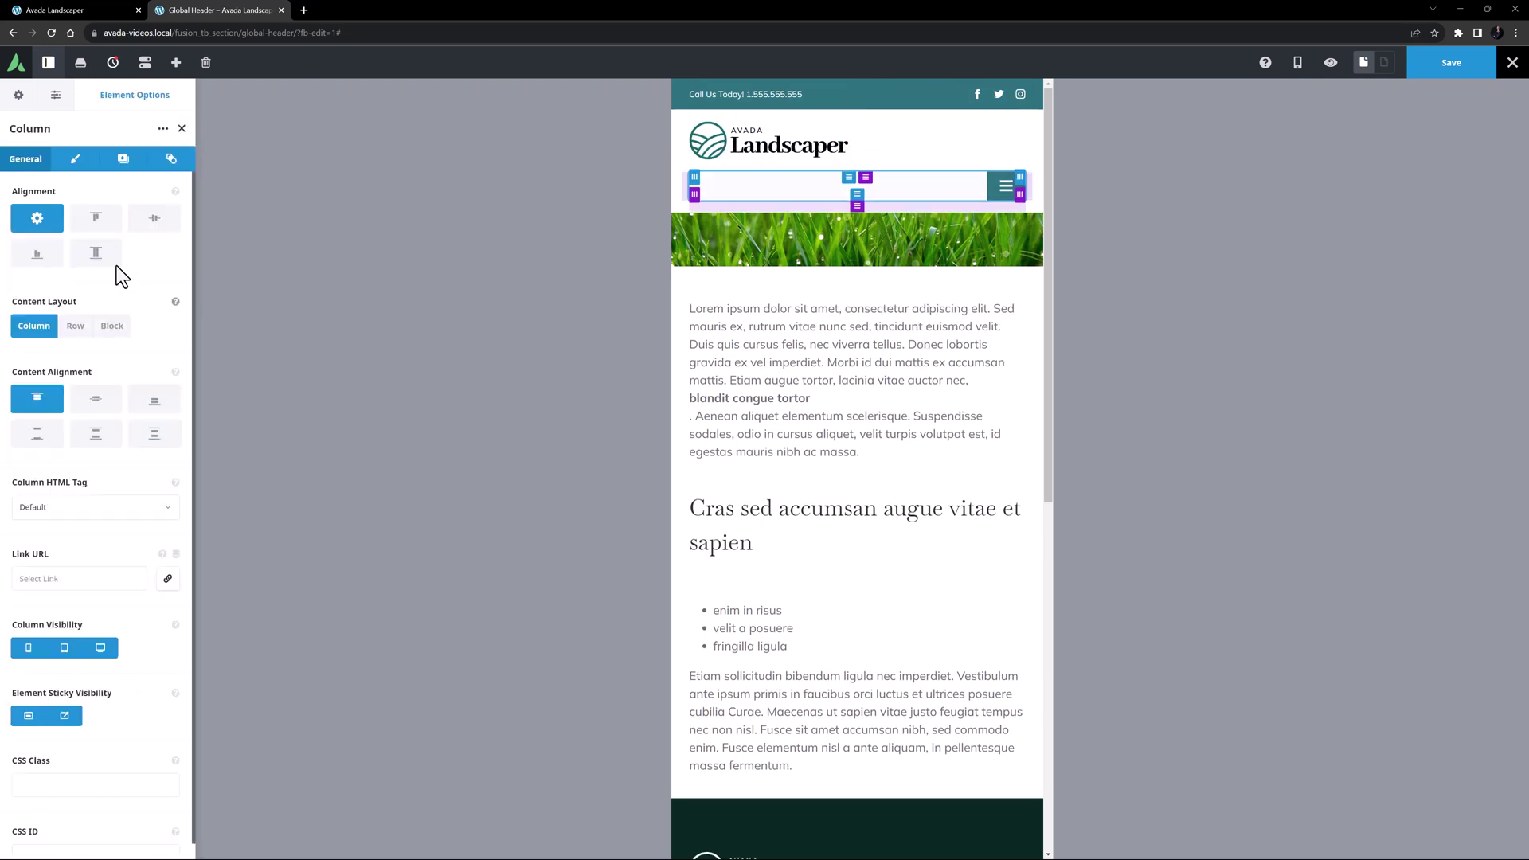
click(71, 161)
click(29, 239)
click(182, 129)
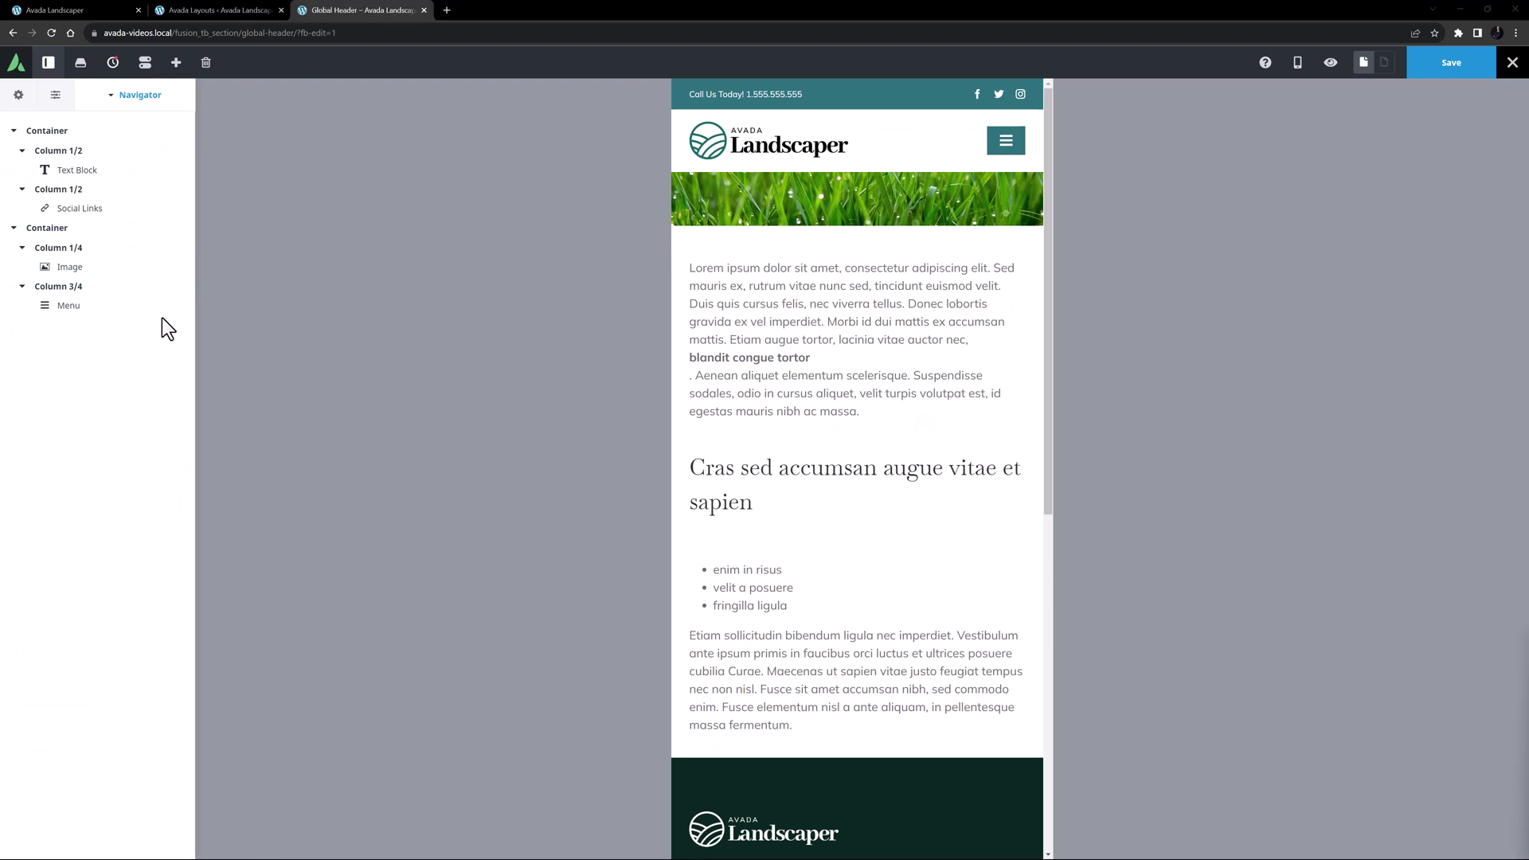
Step: Save the header and return the preview to desktop width
click(1471, 68)
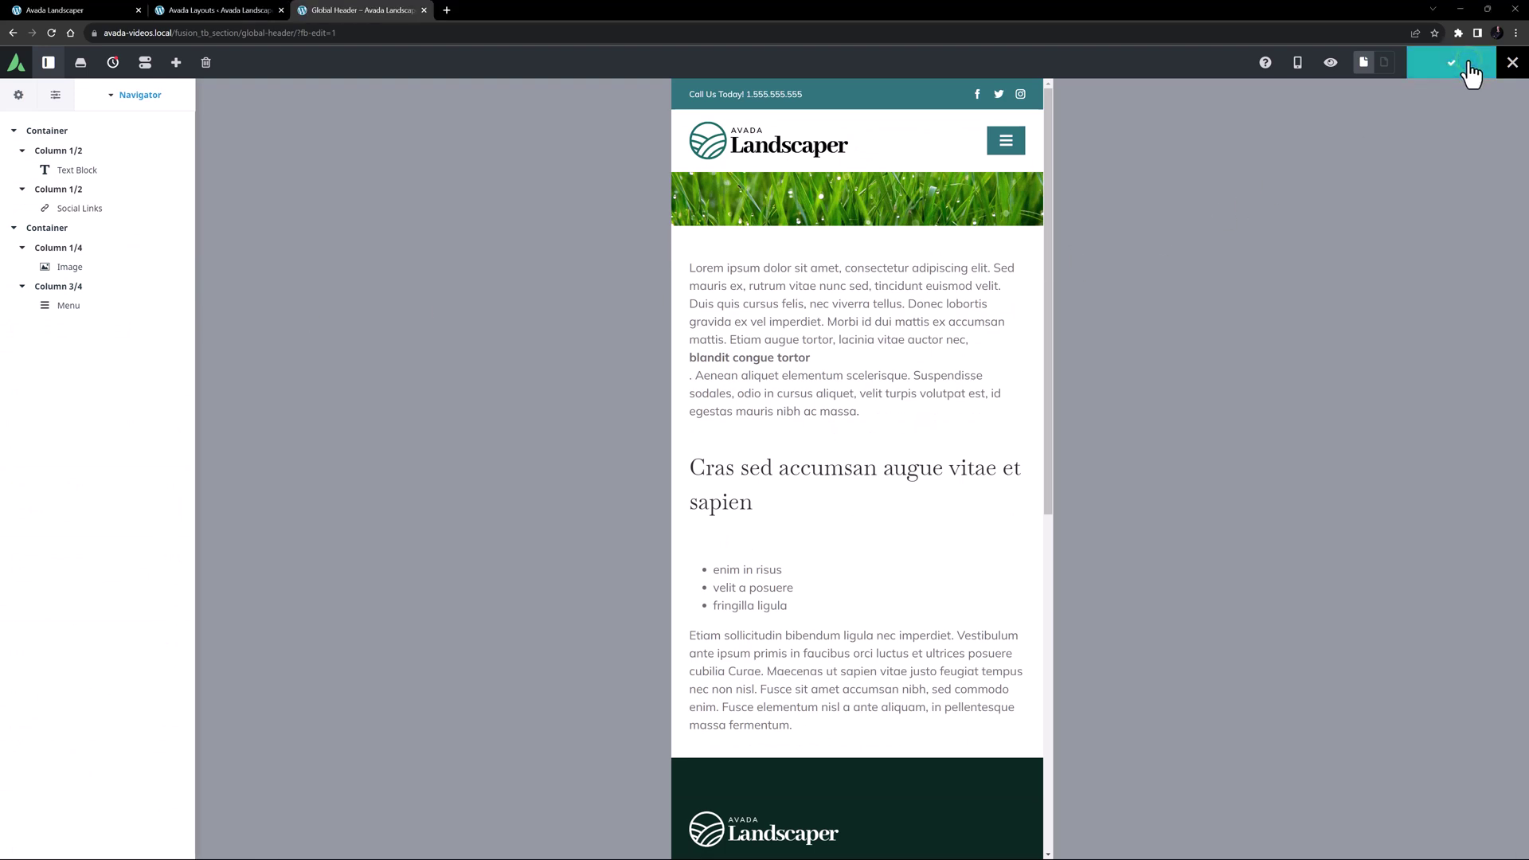
click(1295, 65)
click(1361, 97)
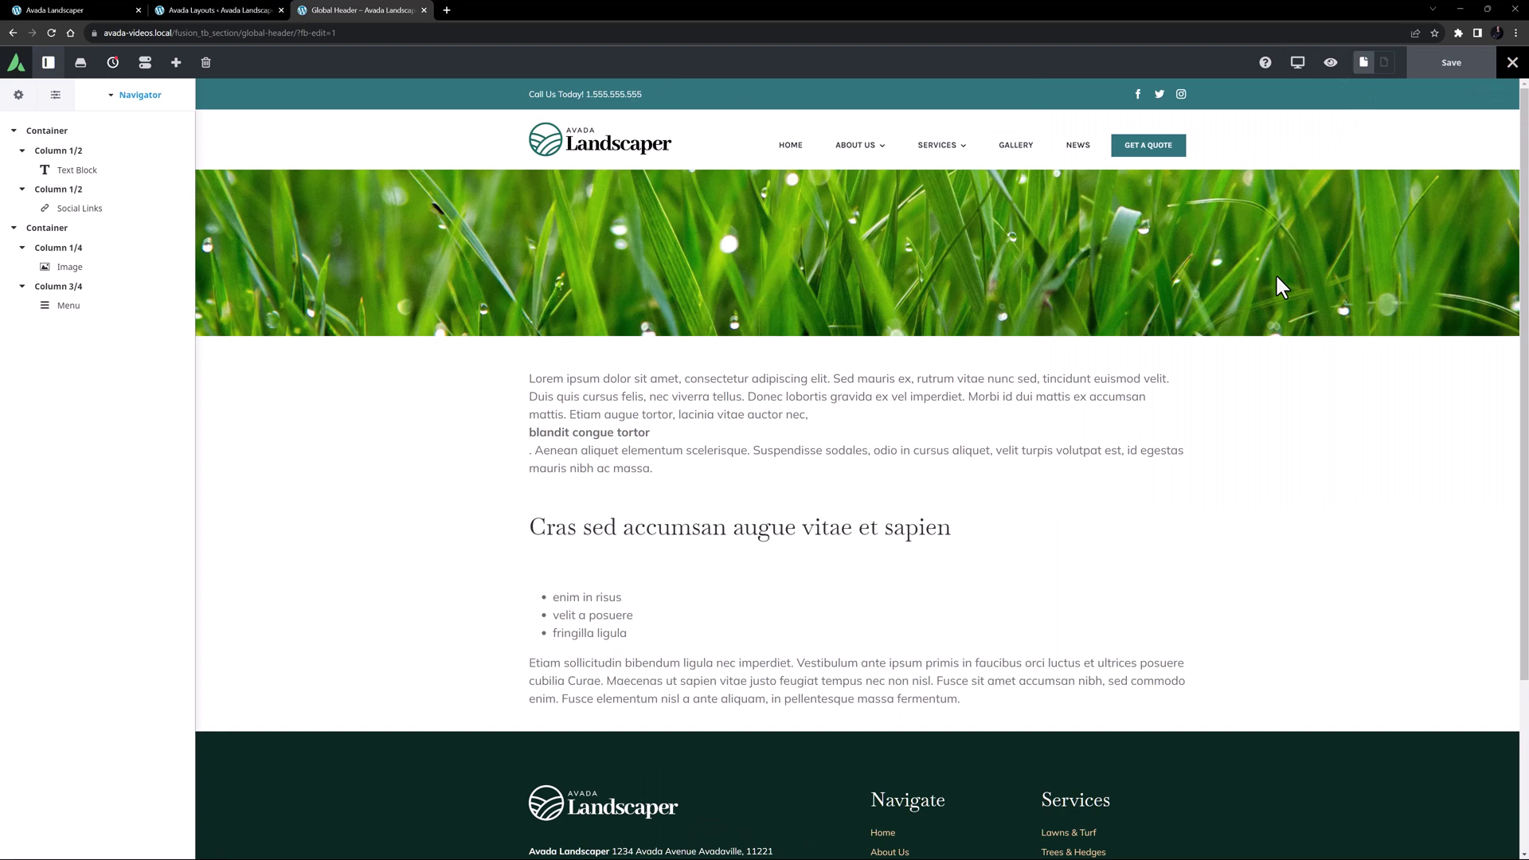
Step: Preview the desktop header without editing tools and check the main menu items
click(1330, 63)
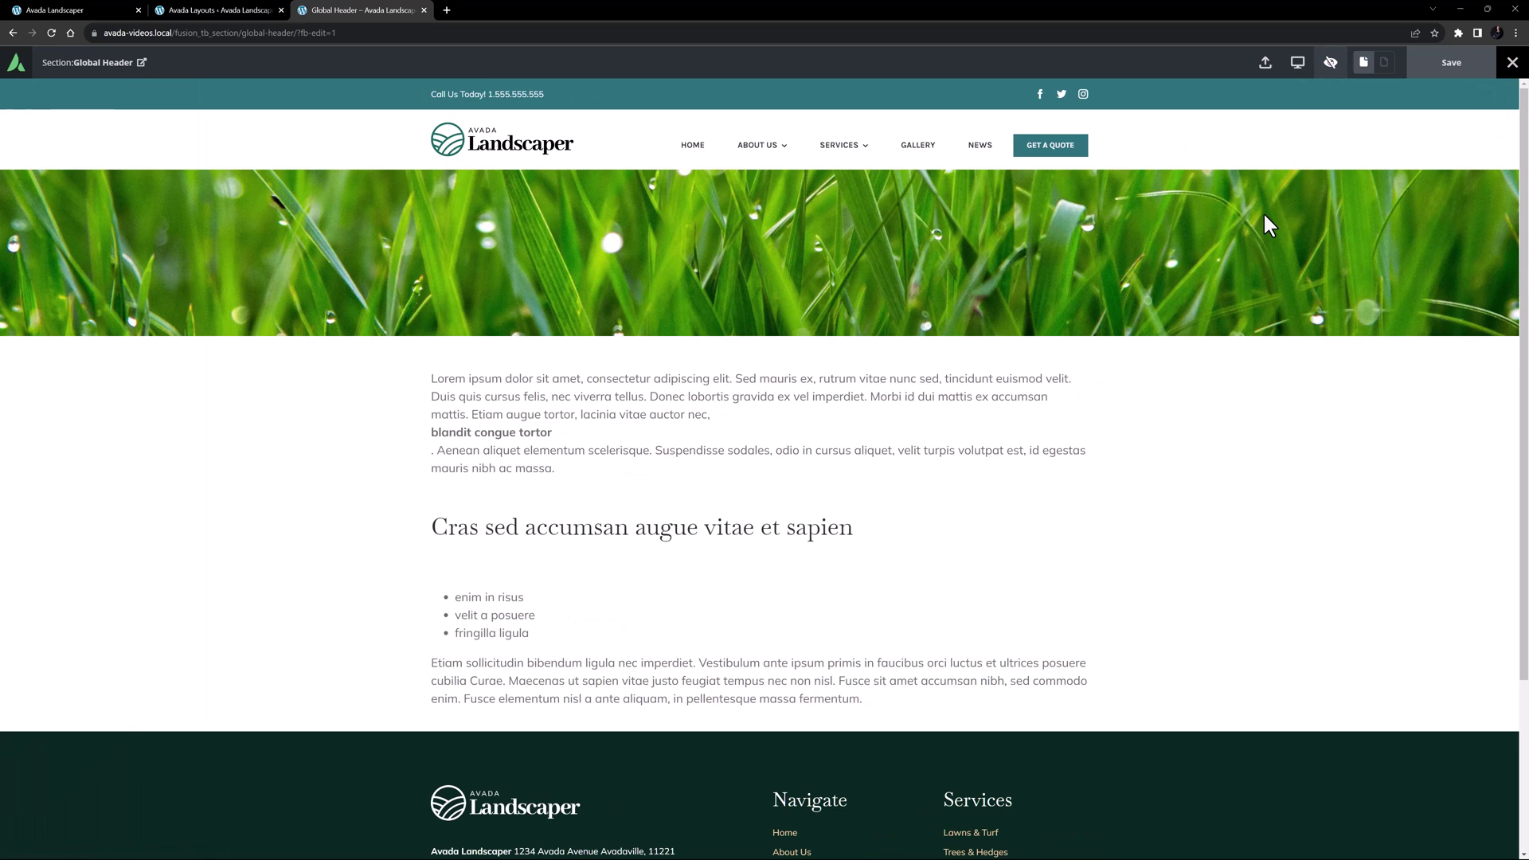
scroll(1264, 215, down, 3)
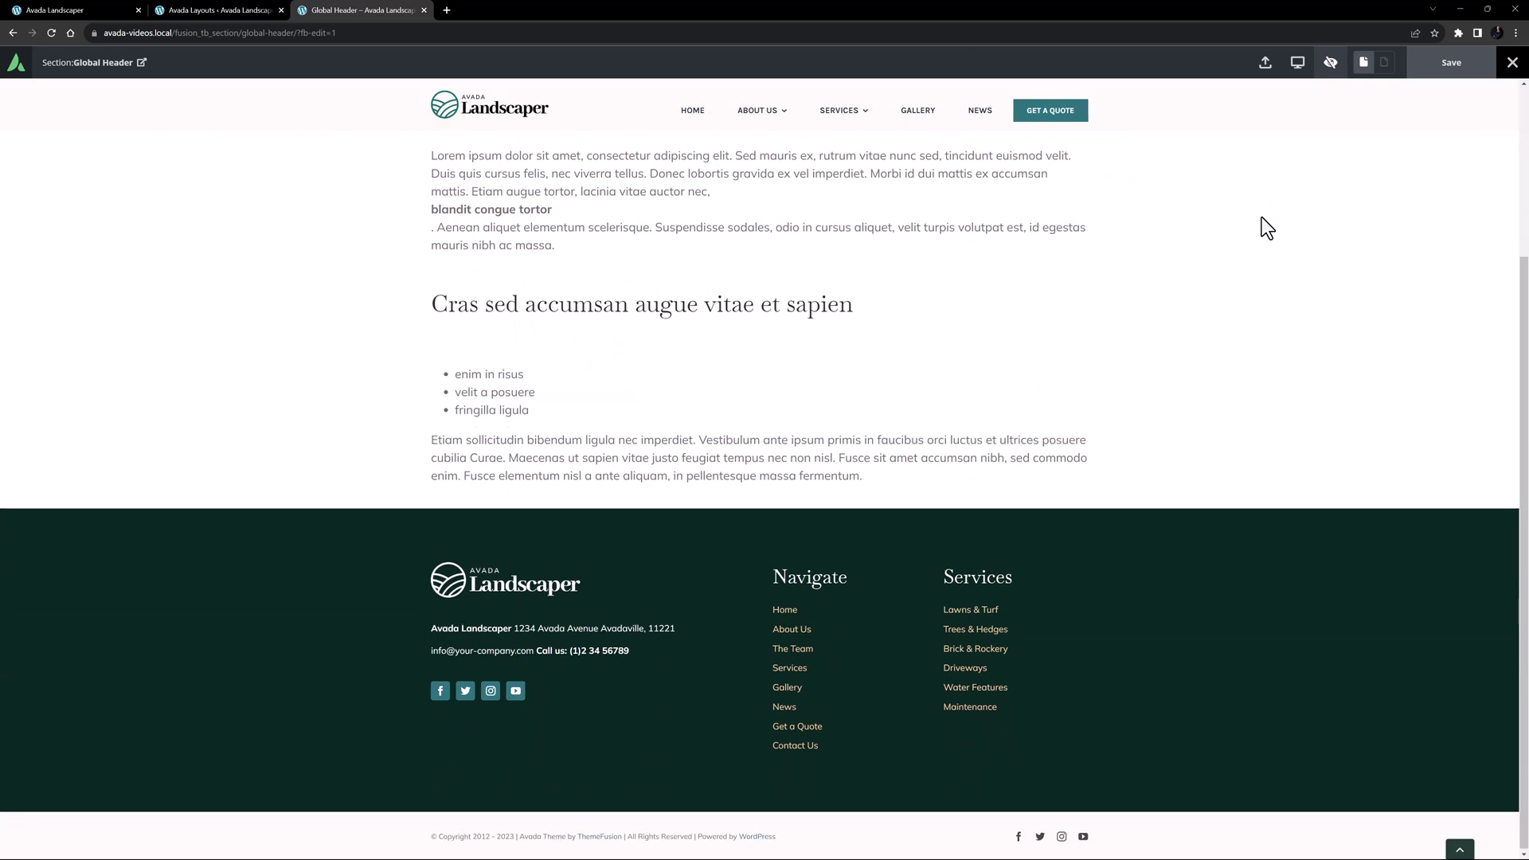
scroll(1261, 218, up, 3)
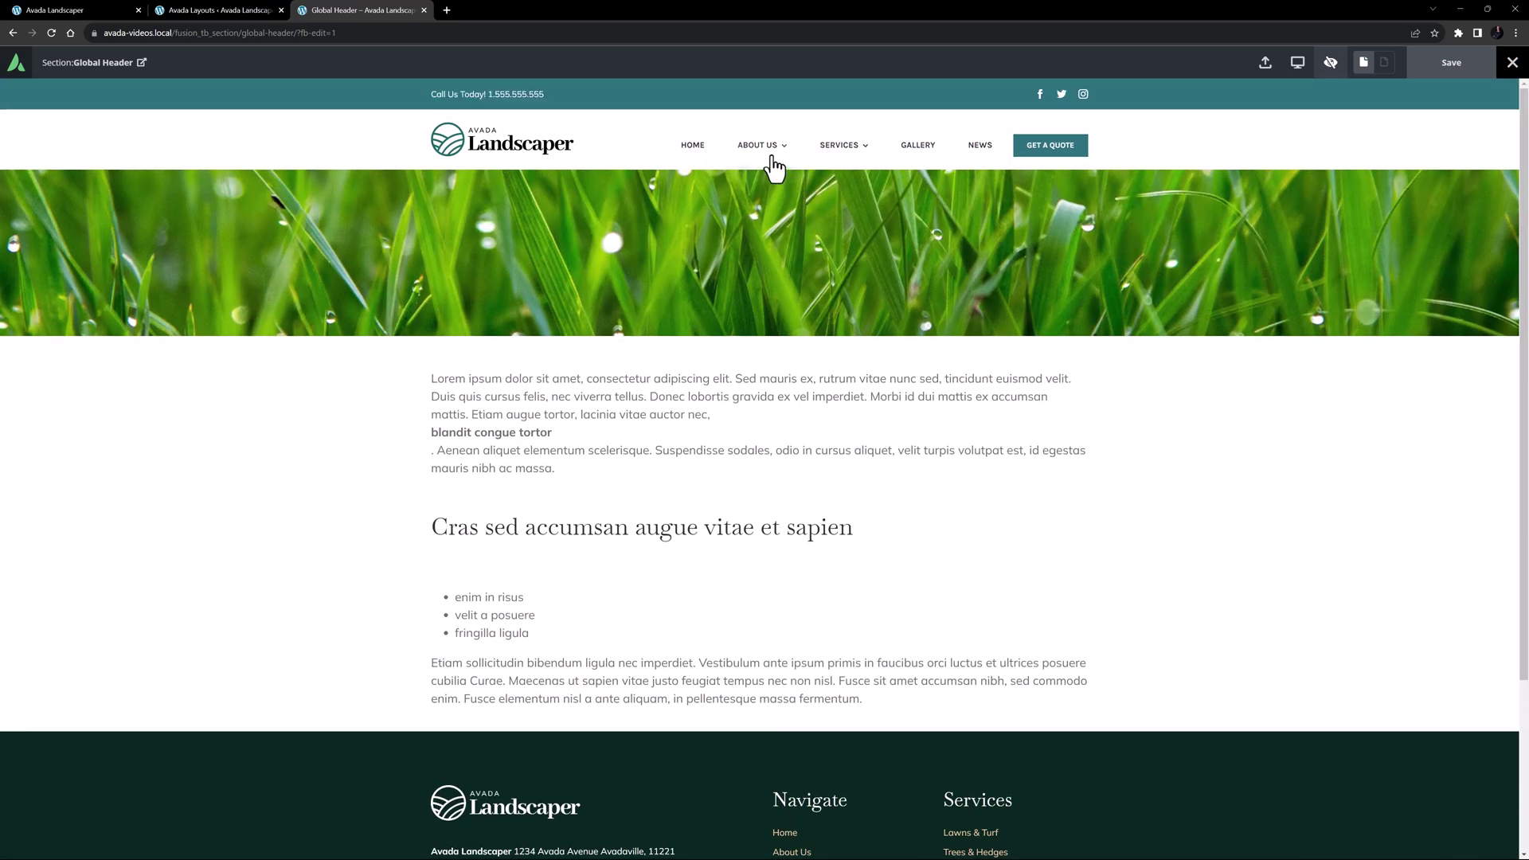
mouse_move(762, 147)
mouse_move(848, 152)
Step: Preview at tablet width and test the mobile menu's SERVICES submenu
mouse_move(1301, 70)
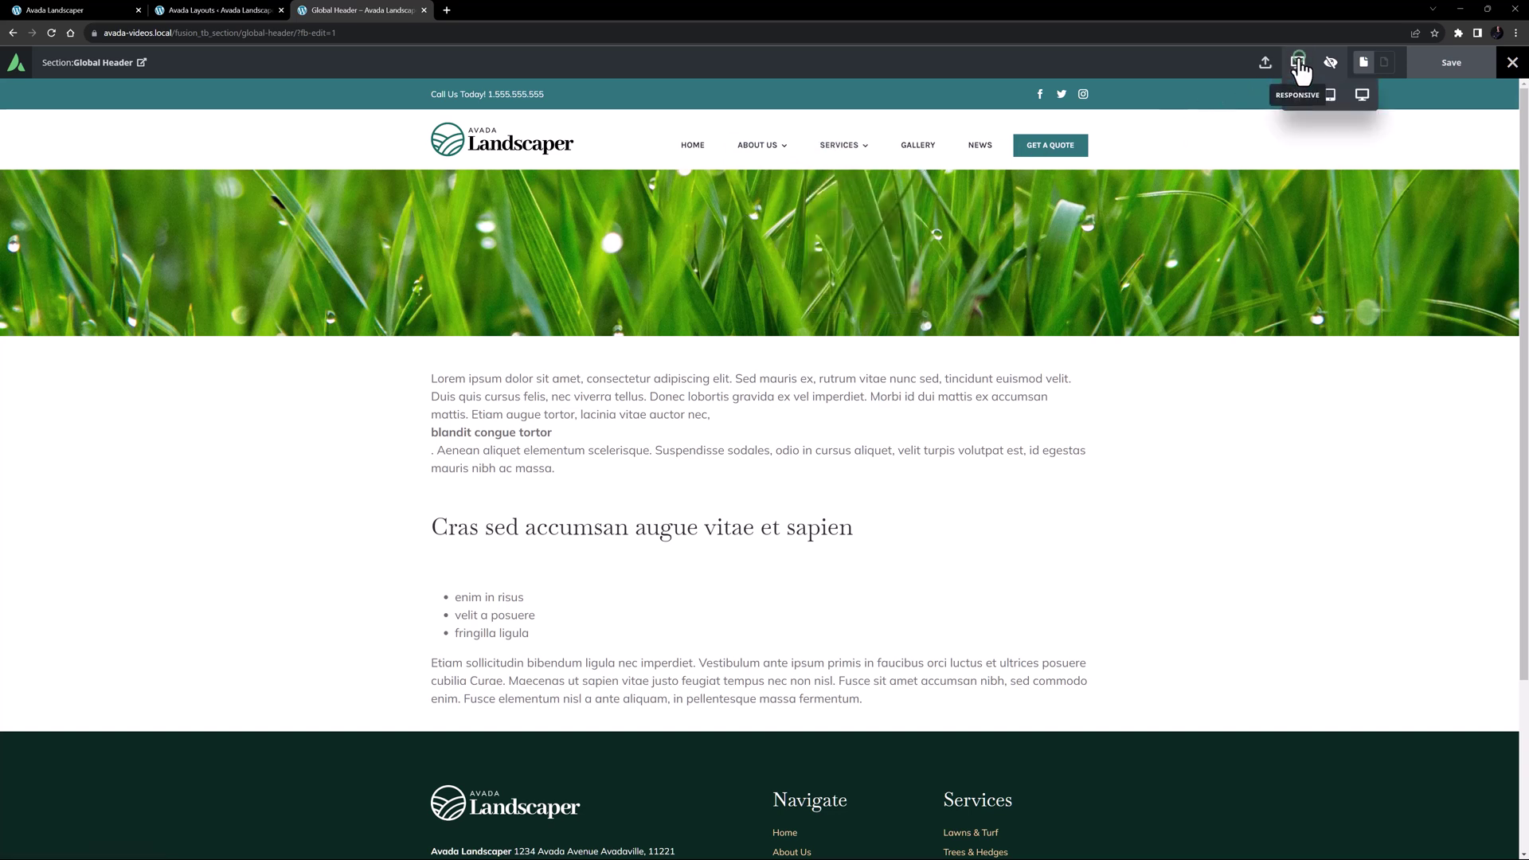
click(1329, 95)
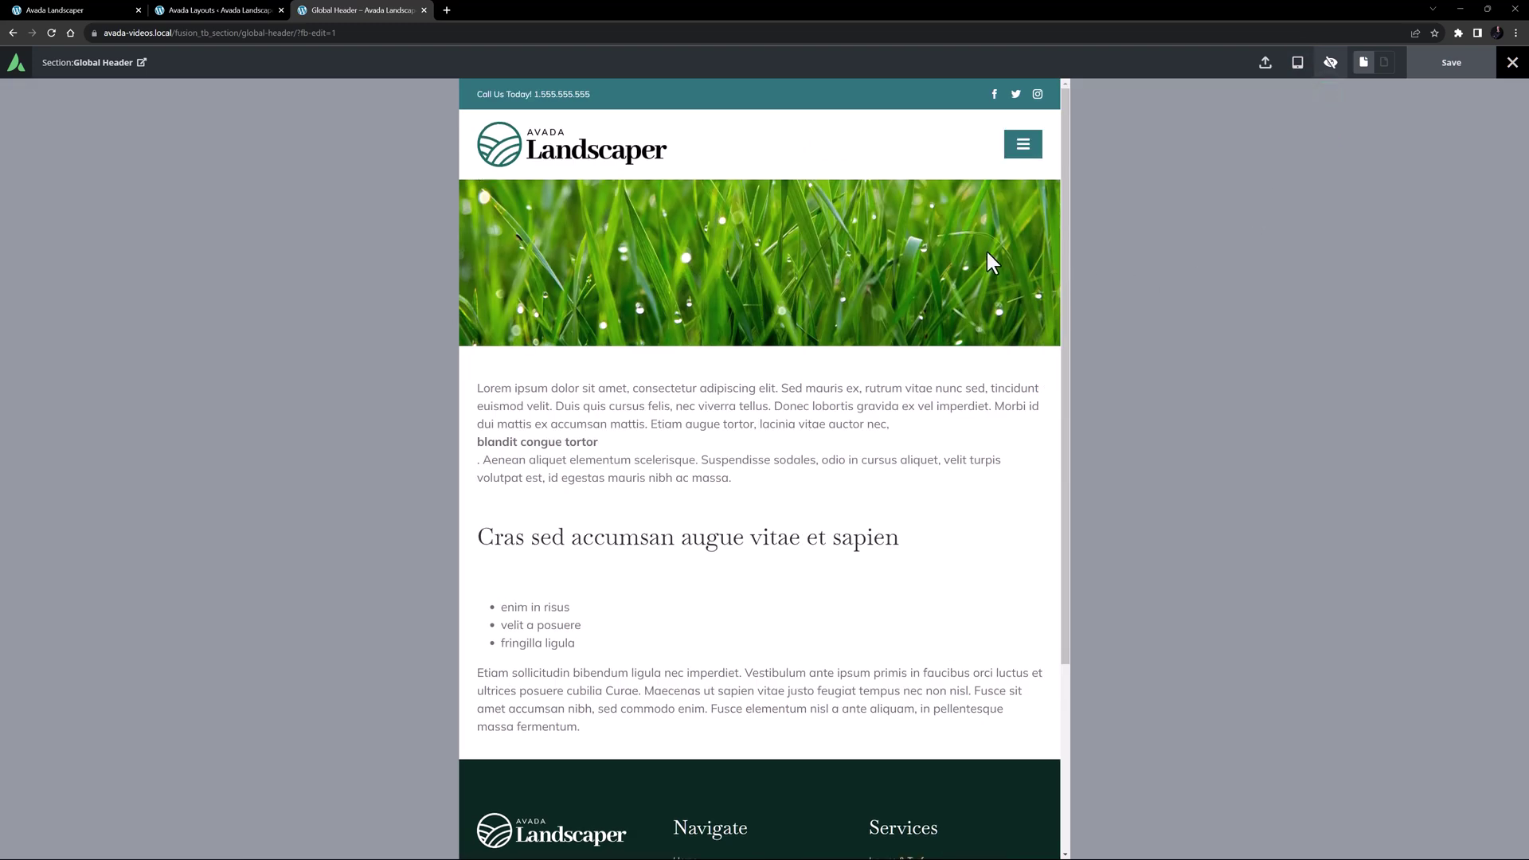
click(1022, 151)
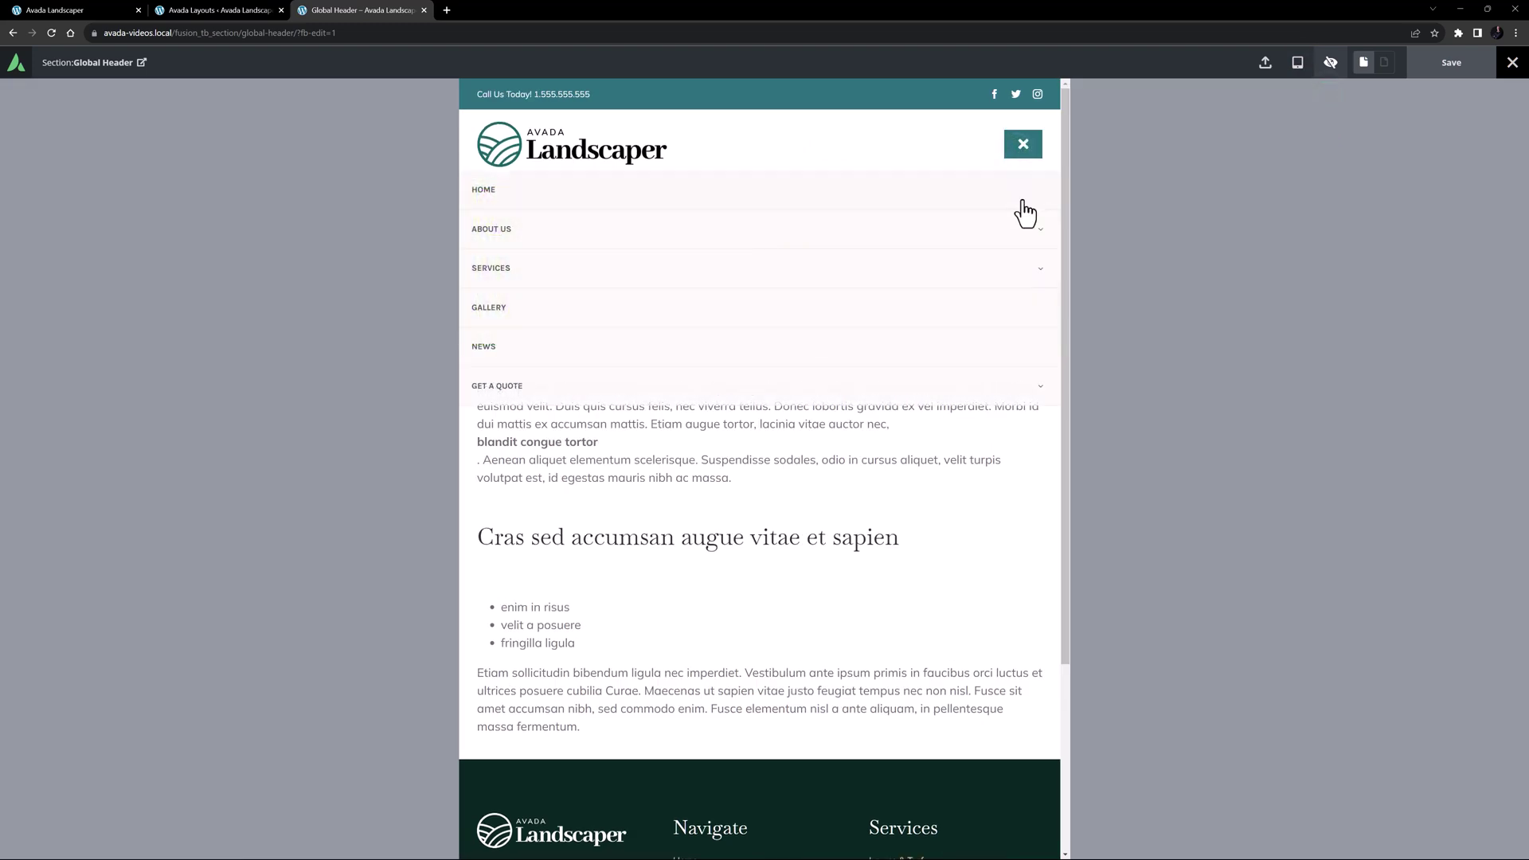
click(1040, 269)
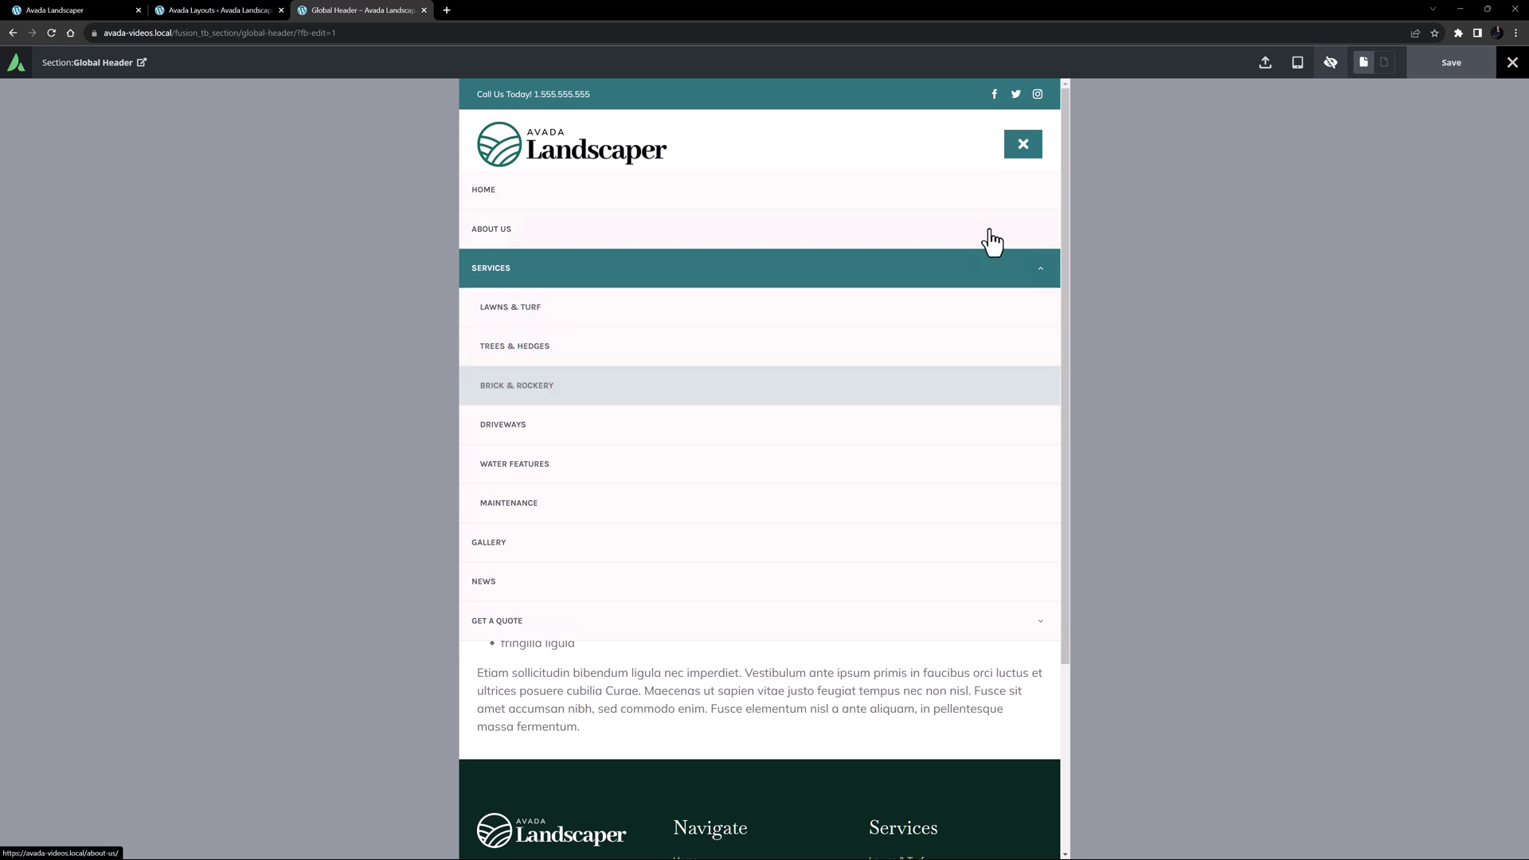
click(1023, 147)
Step: Check the phone-width layout, then go to the other browser tab
mouse_move(1291, 68)
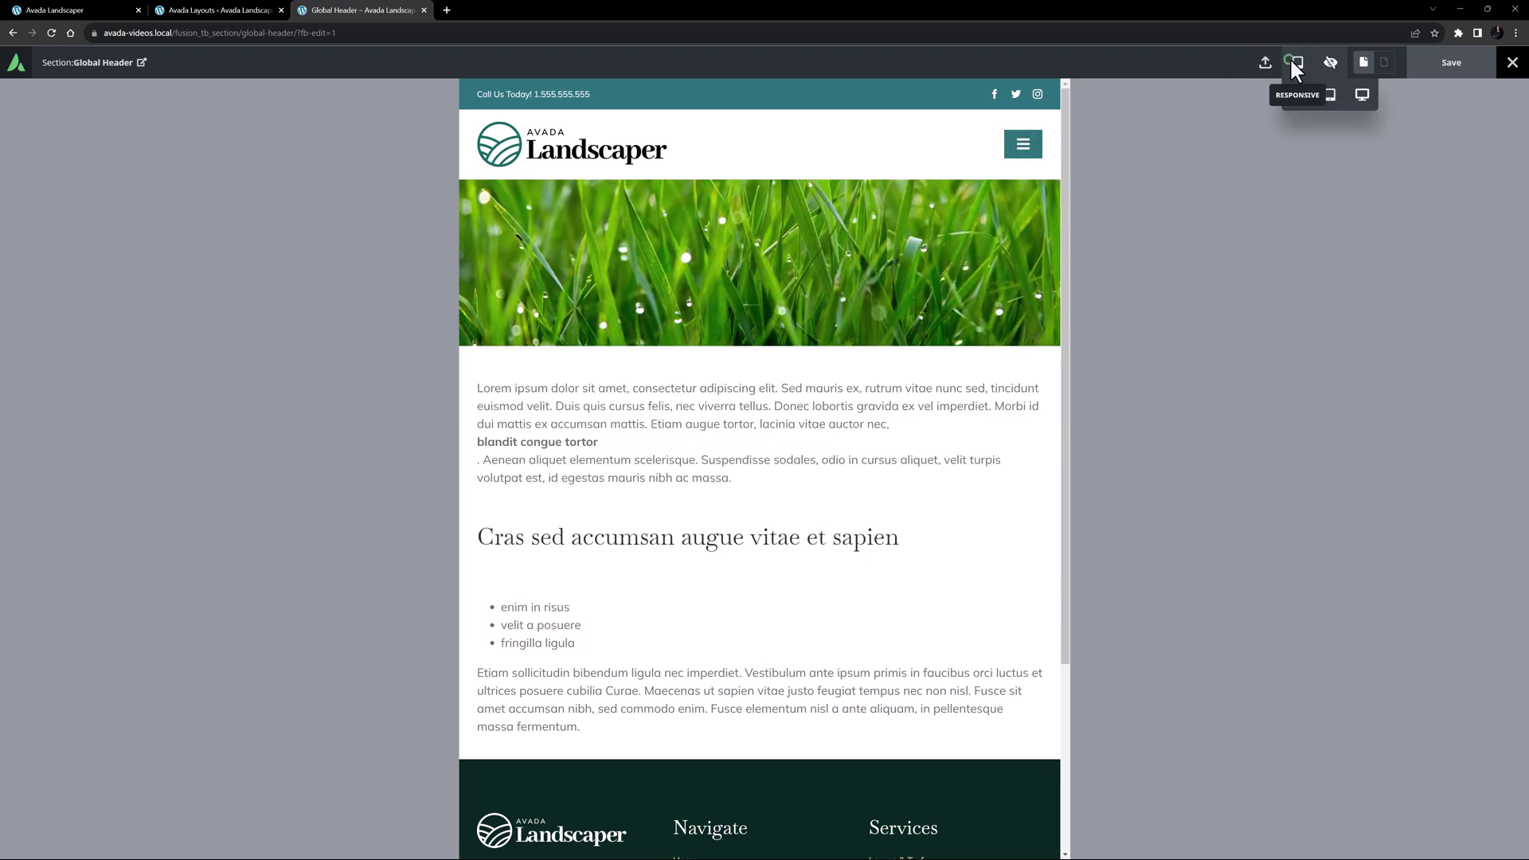
click(1298, 95)
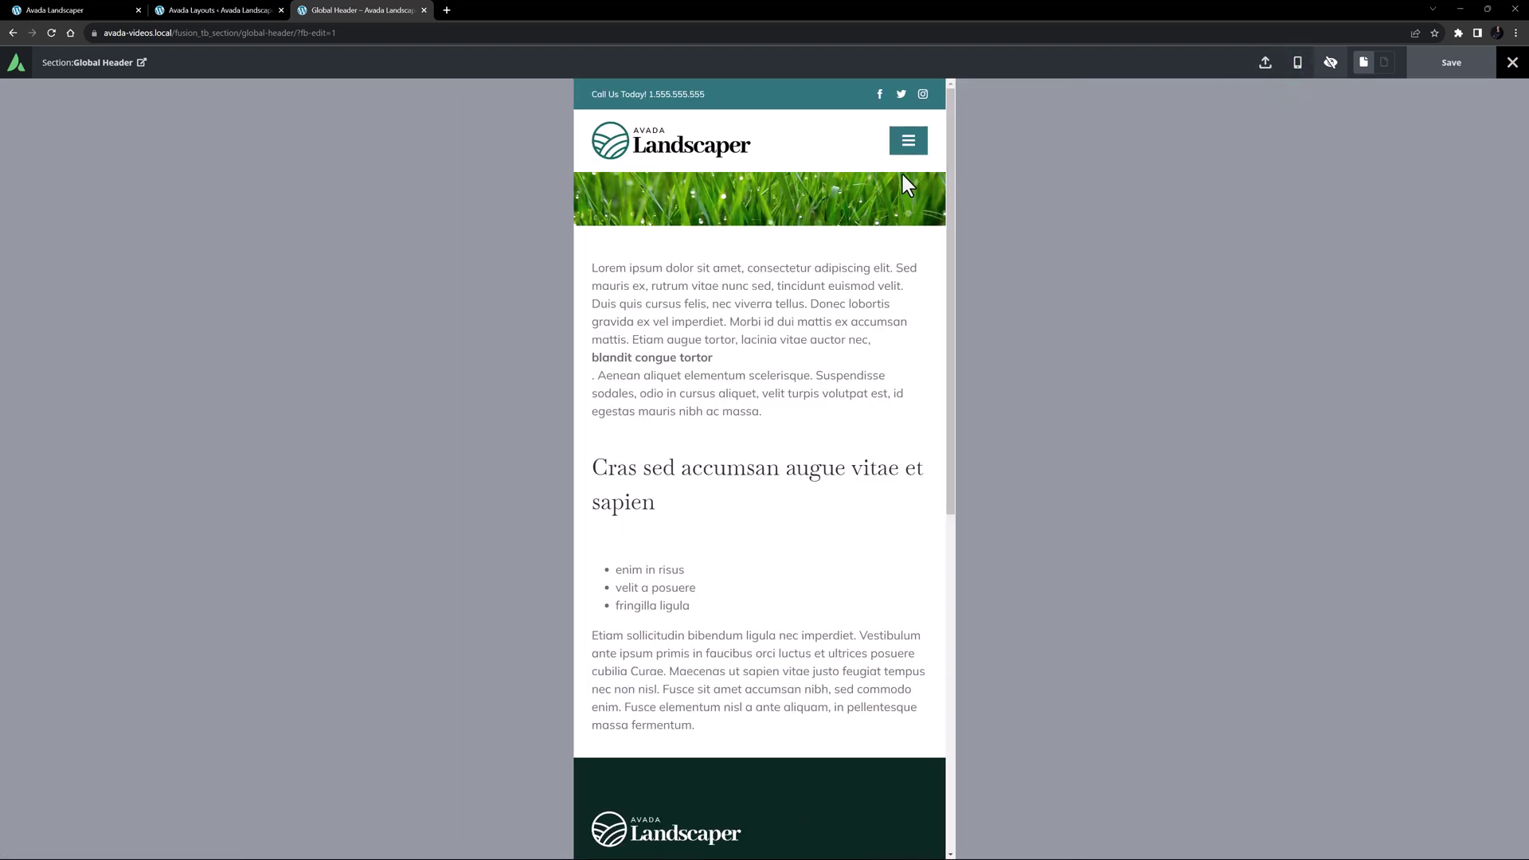
scroll(849, 215, down, 4)
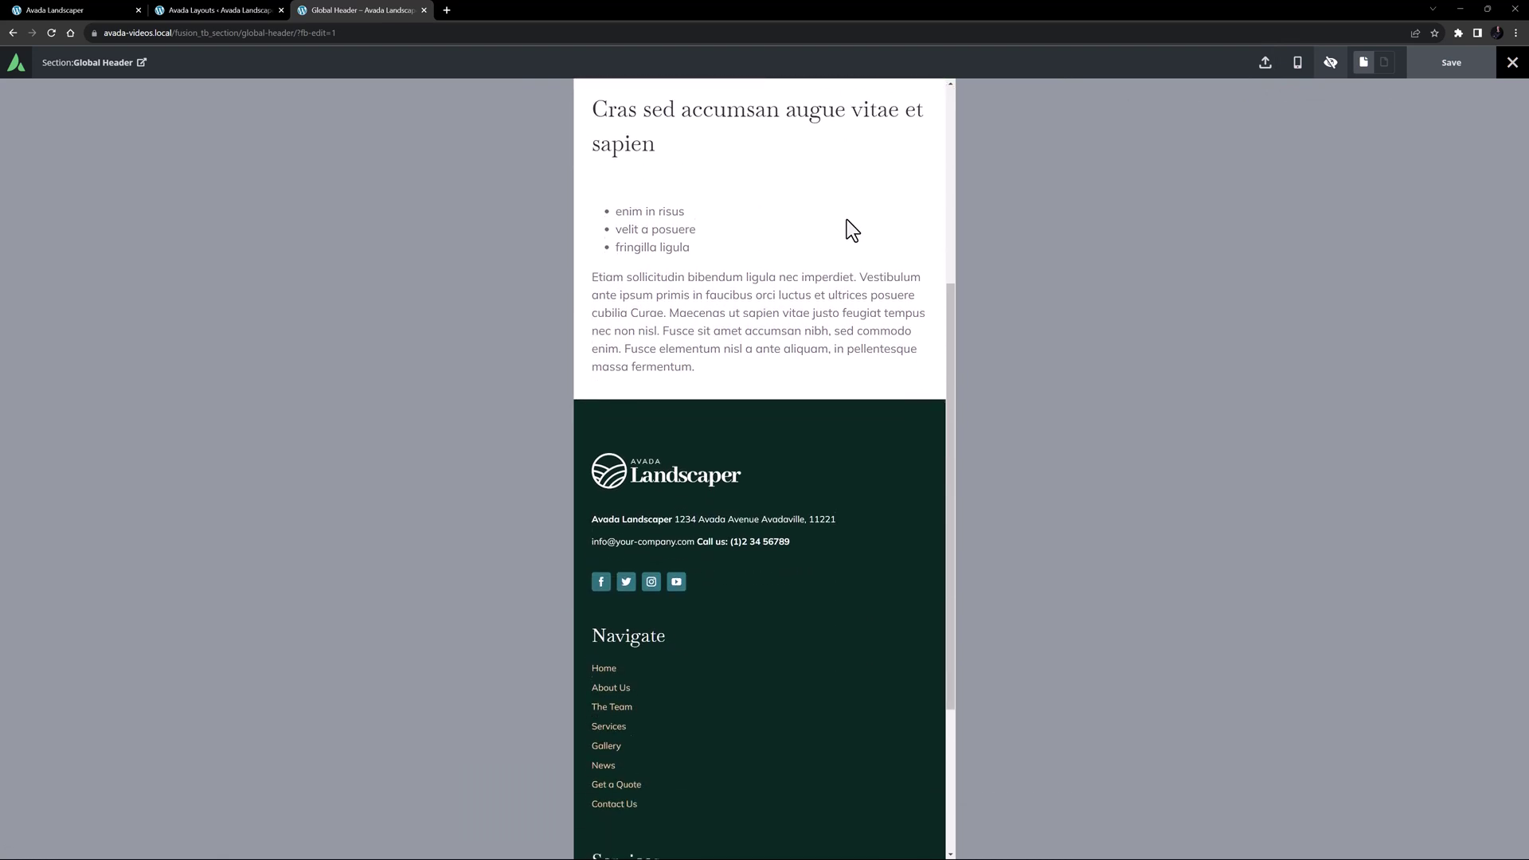
scroll(847, 221, up, 4)
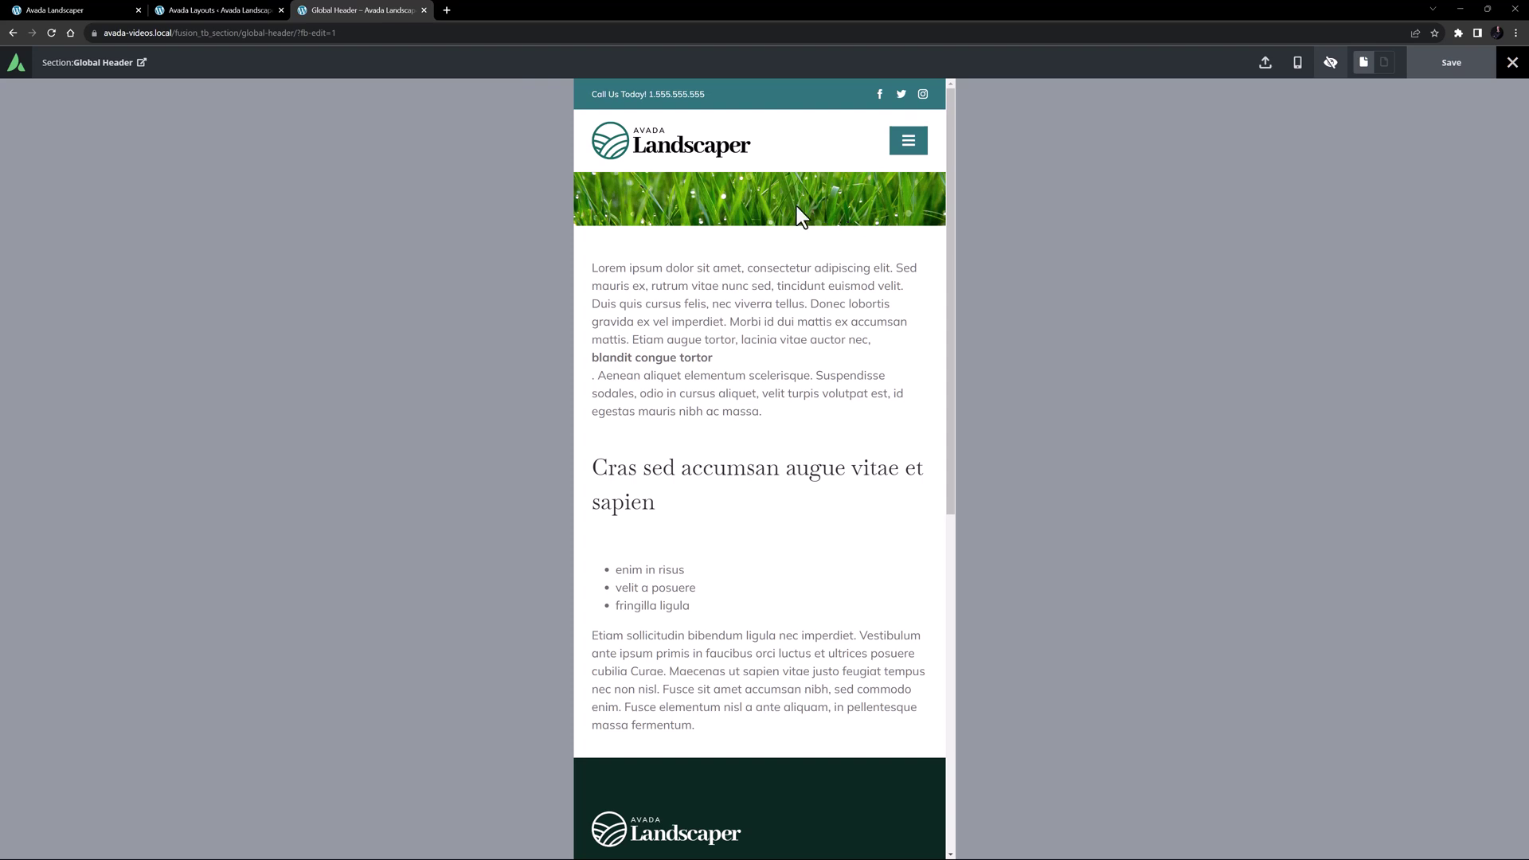
click(96, 8)
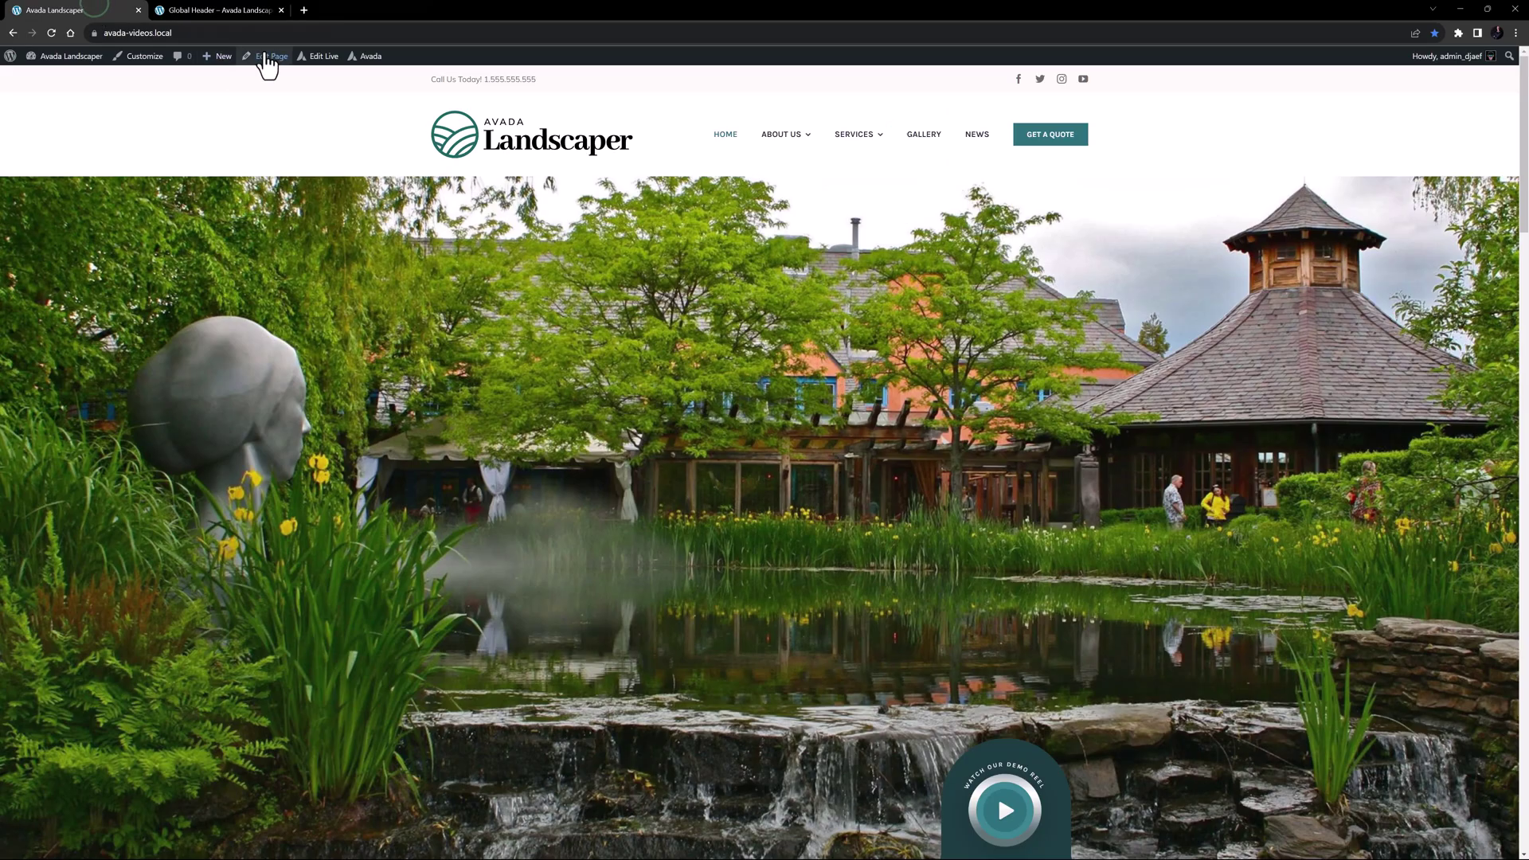
mouse_move(360, 64)
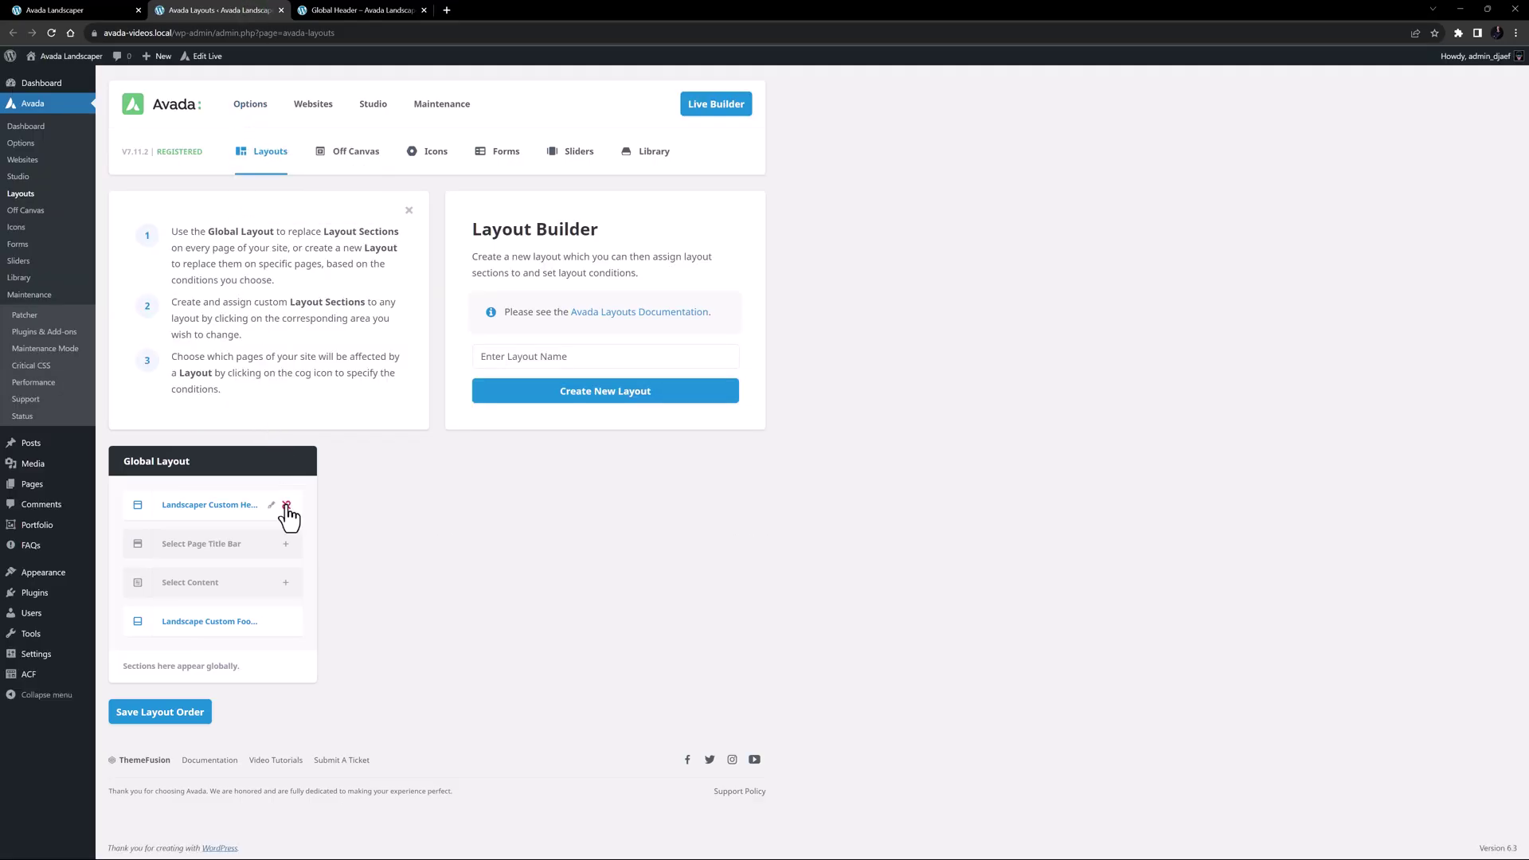
Step: Replace the Global Layout's Landscaper Custom Header with the existing Global Header section
click(285, 505)
click(237, 511)
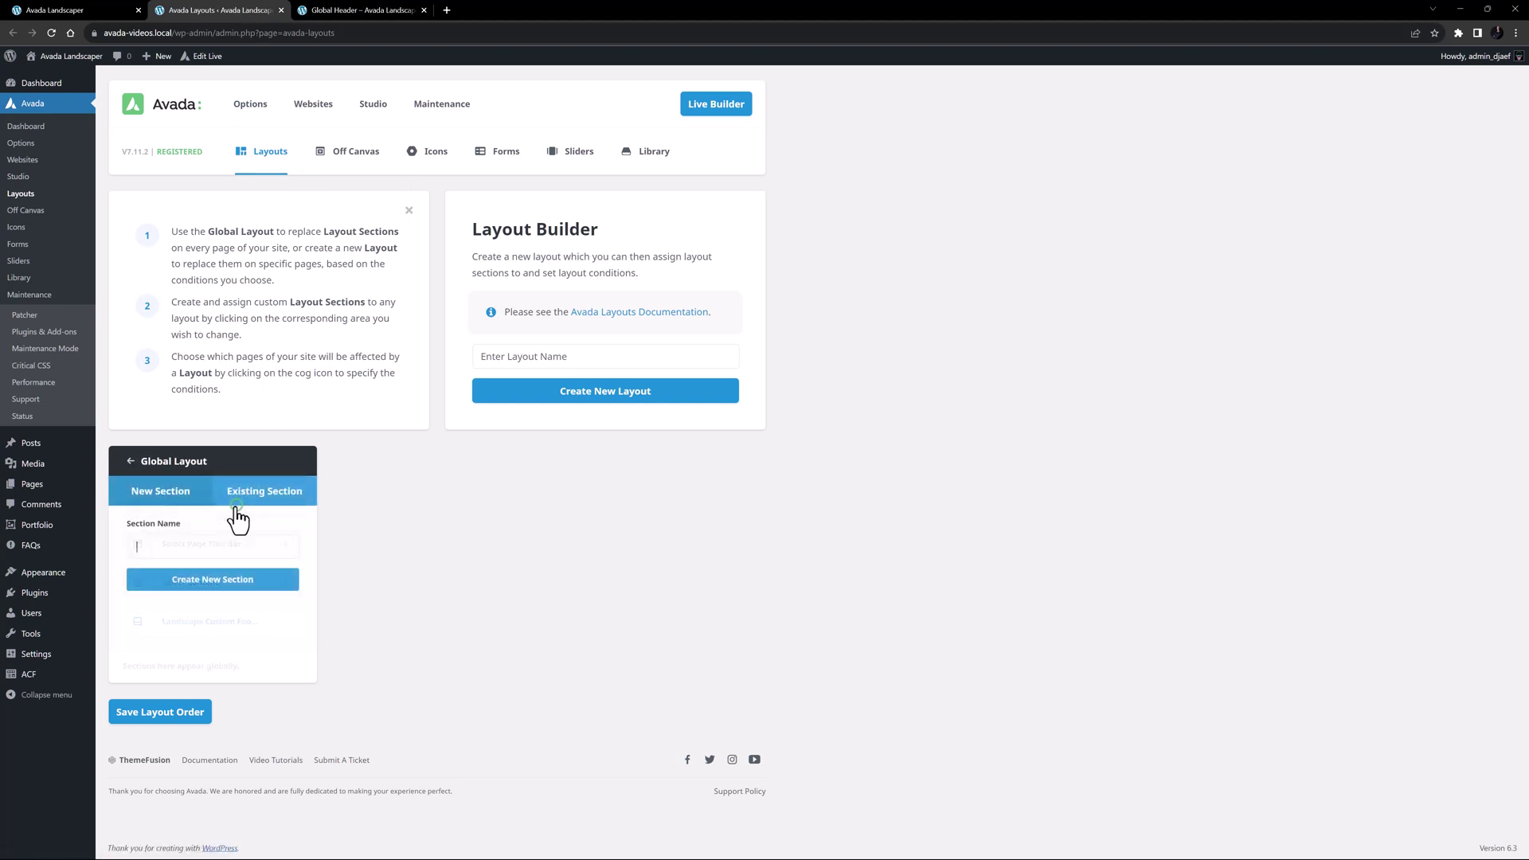
click(239, 509)
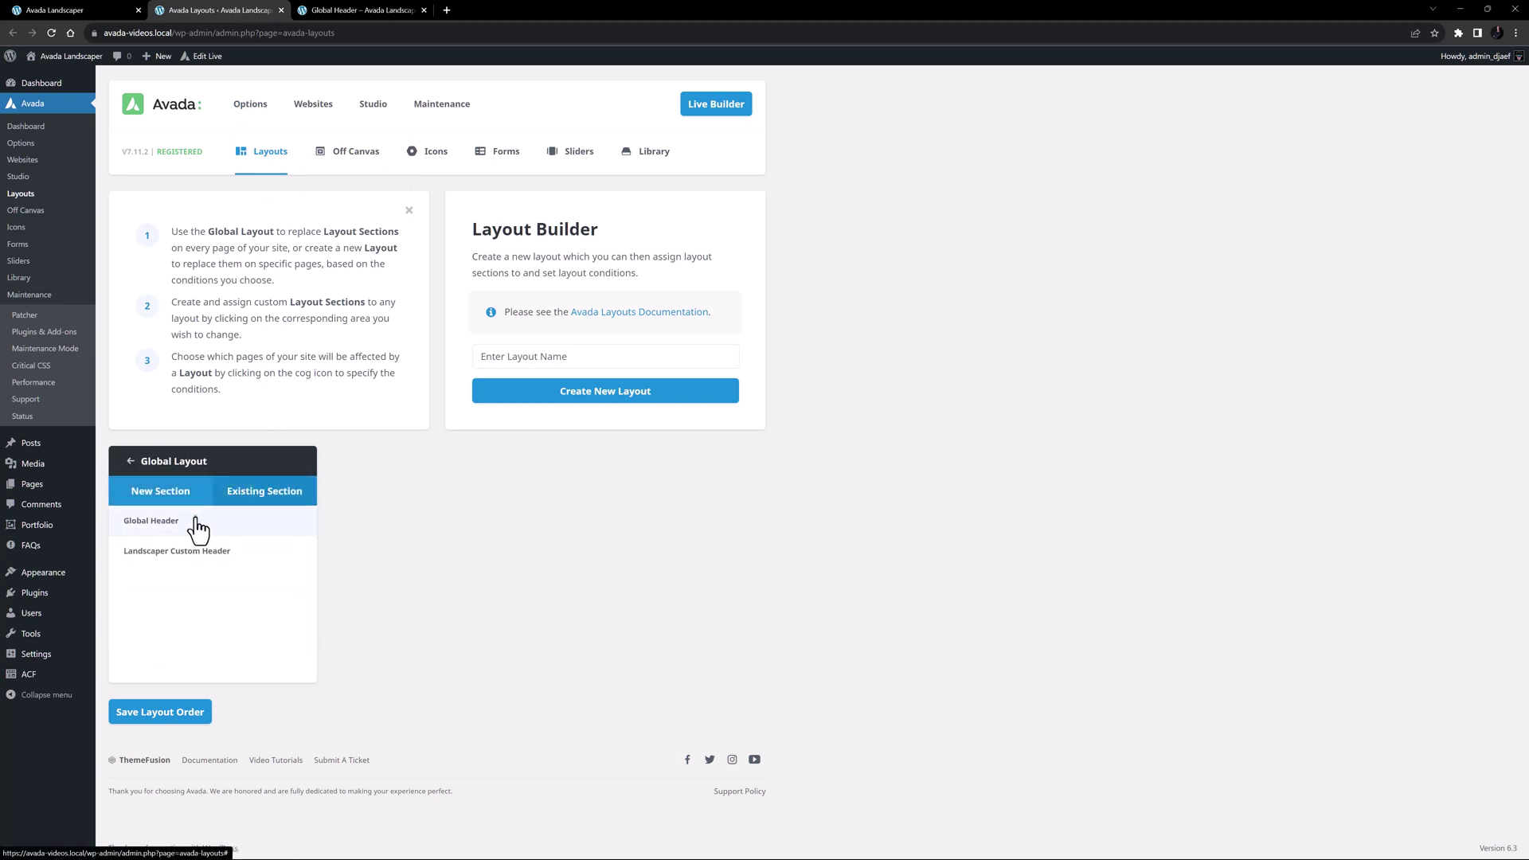
click(196, 522)
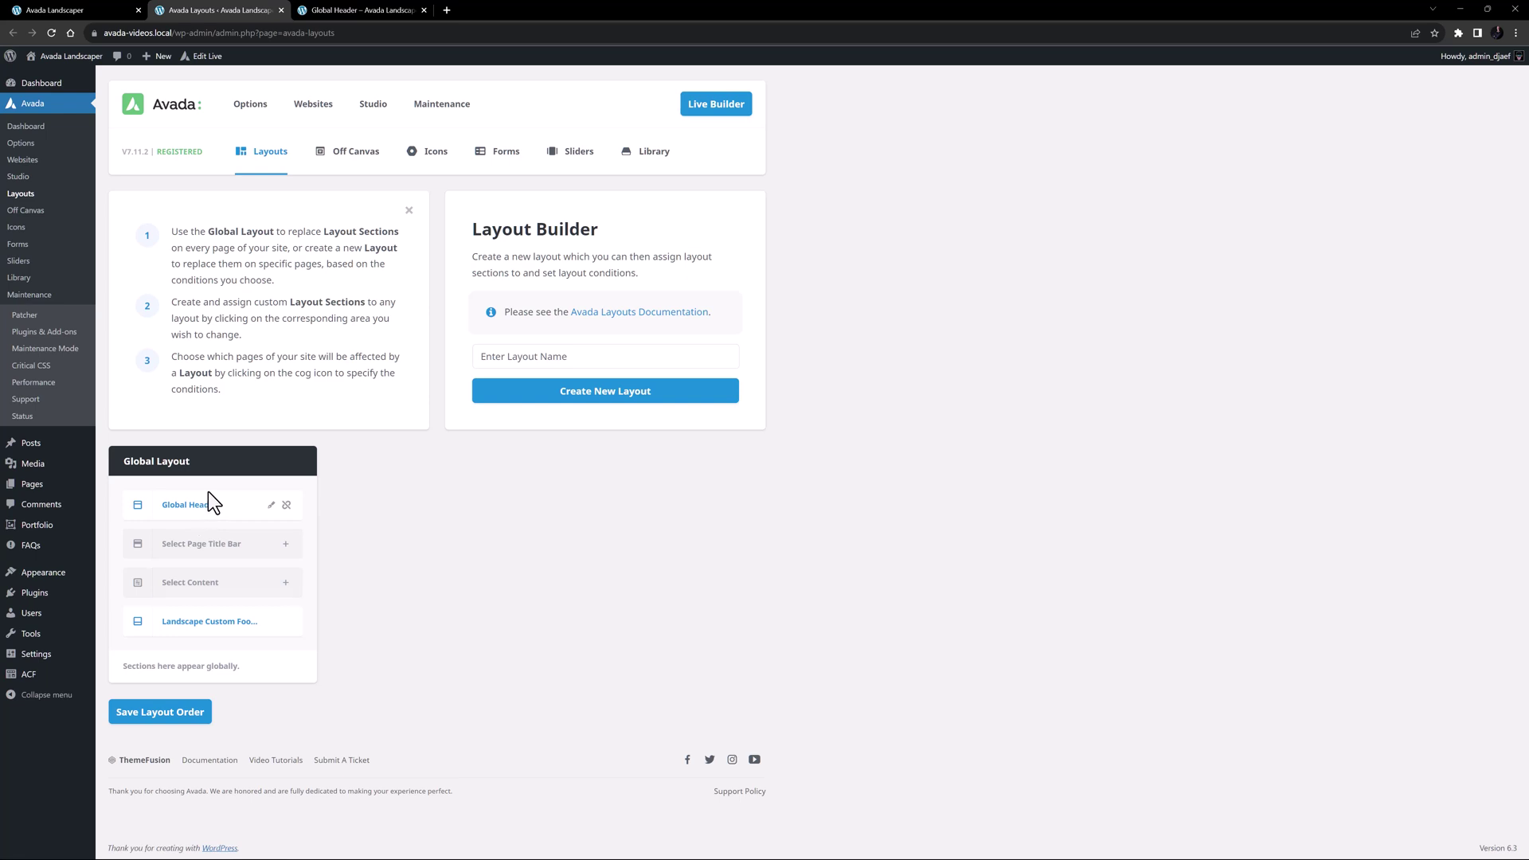
Step: Reload the Avada Landscaper homepage to display the new Global Header
click(70, 11)
click(51, 32)
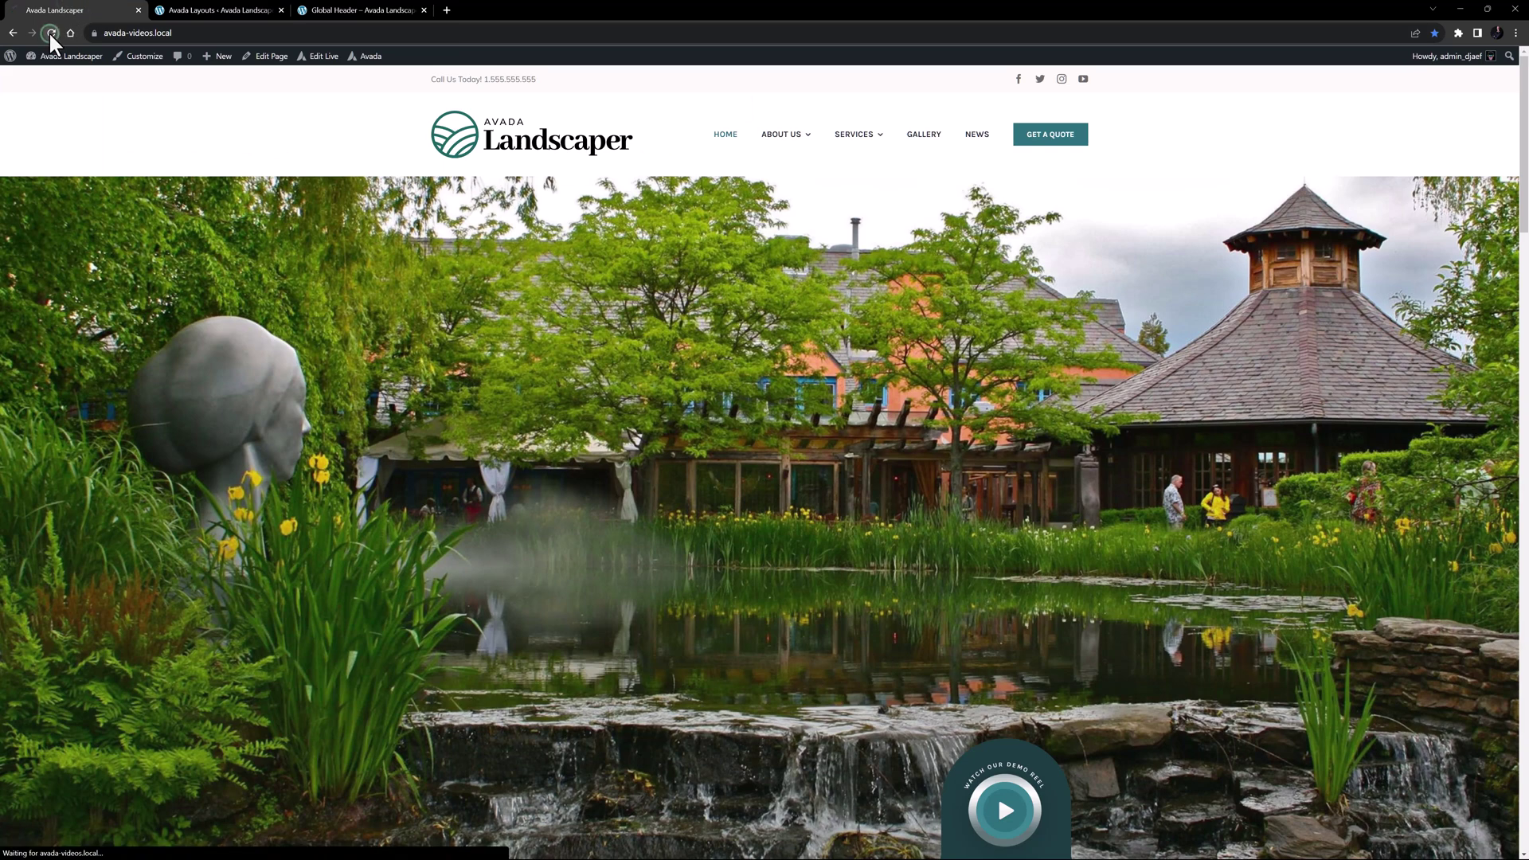